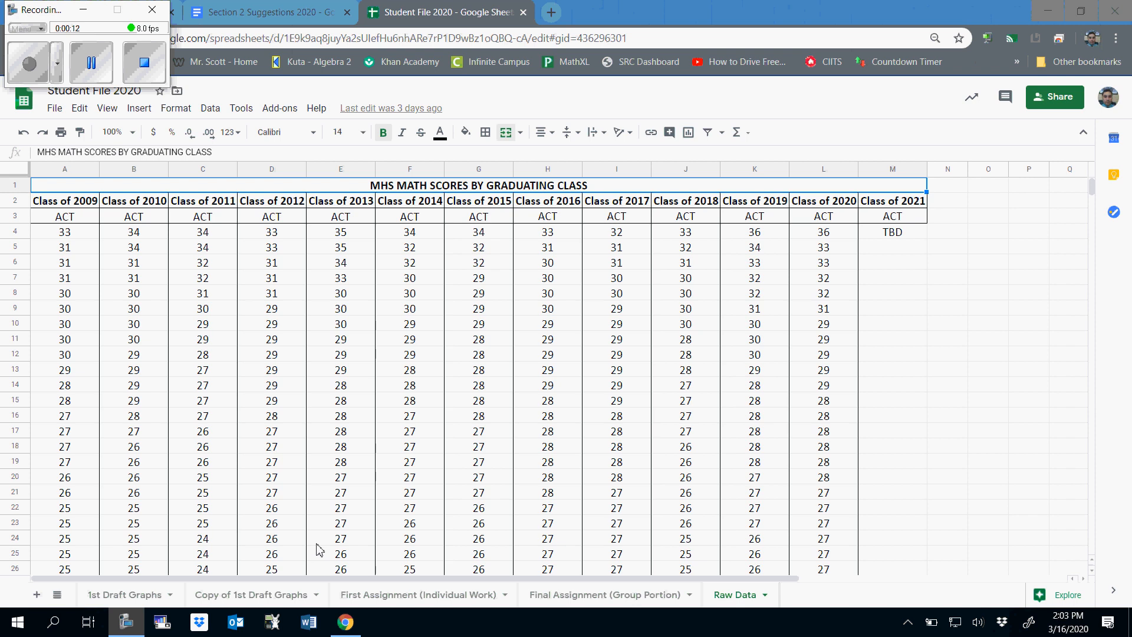
# Step: Add a new blank sheet to the workbook and move it ahead of the 1st Draft Graphs sheet
pyautogui.click(141, 595)
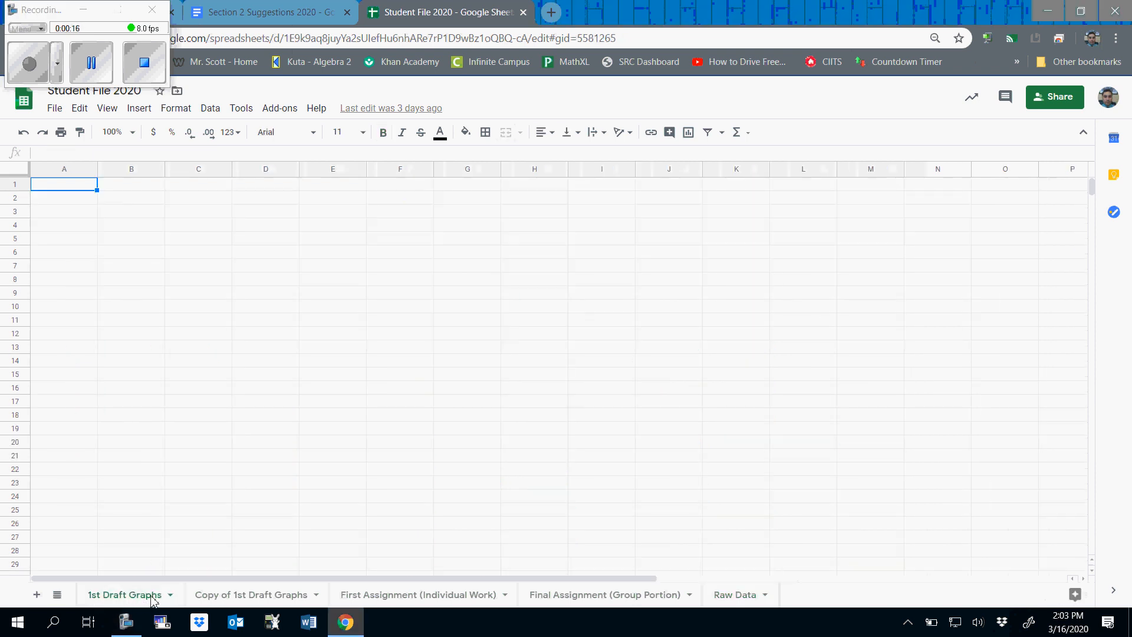
pyautogui.click(36, 595)
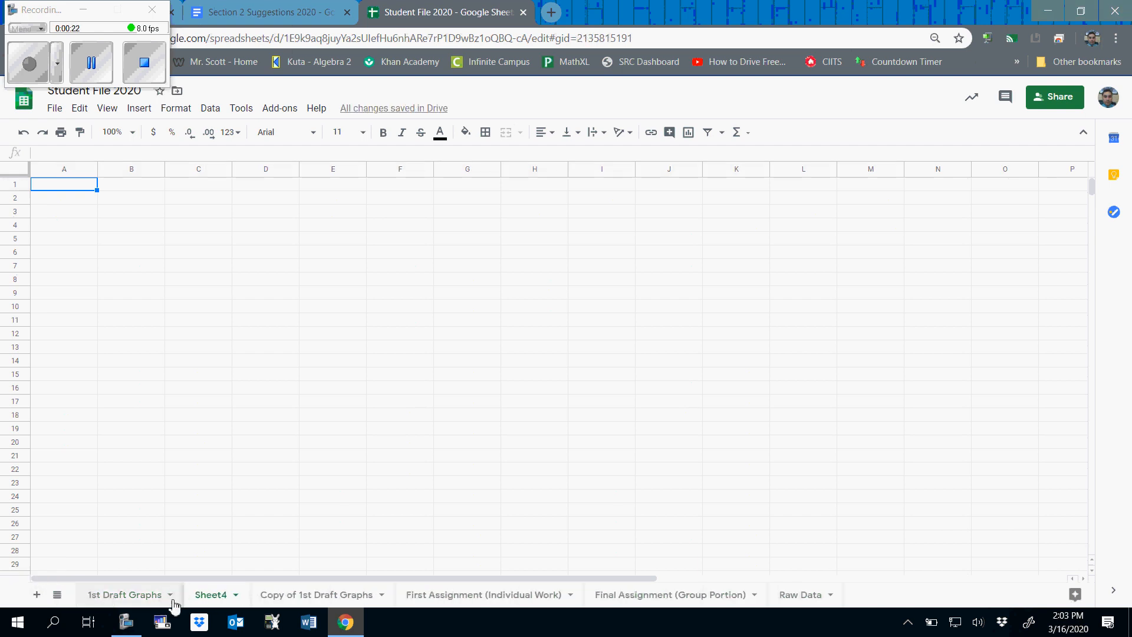
pyautogui.moveTo(213, 596); pyautogui.dragTo(88, 592)
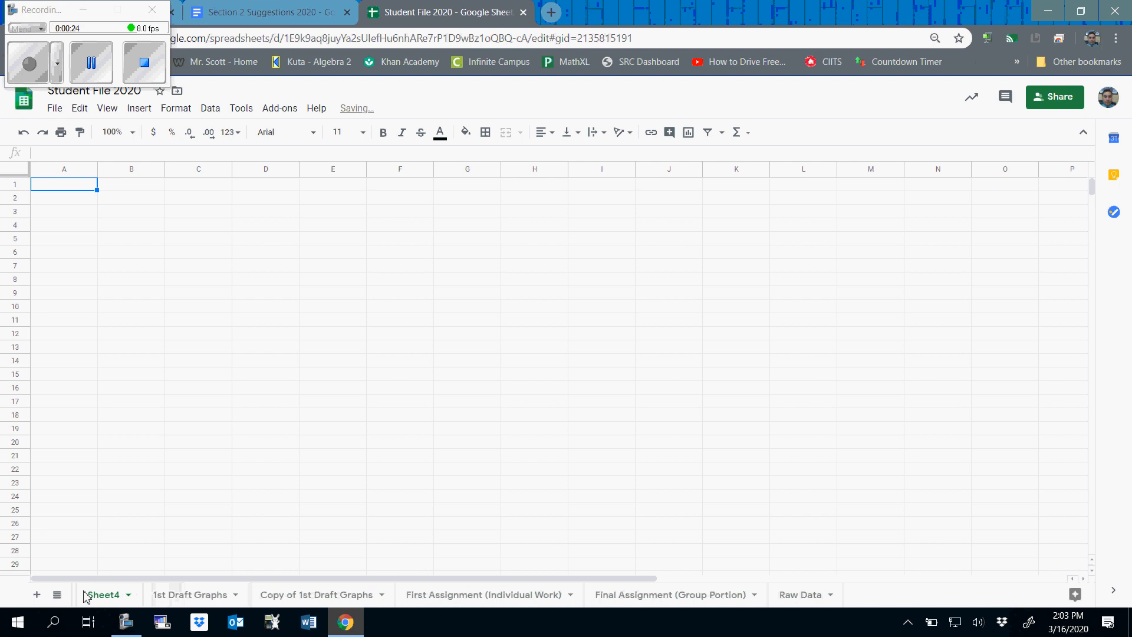
# Step: Delete the newly added blank sheet from the workbook
pyautogui.click(128, 594)
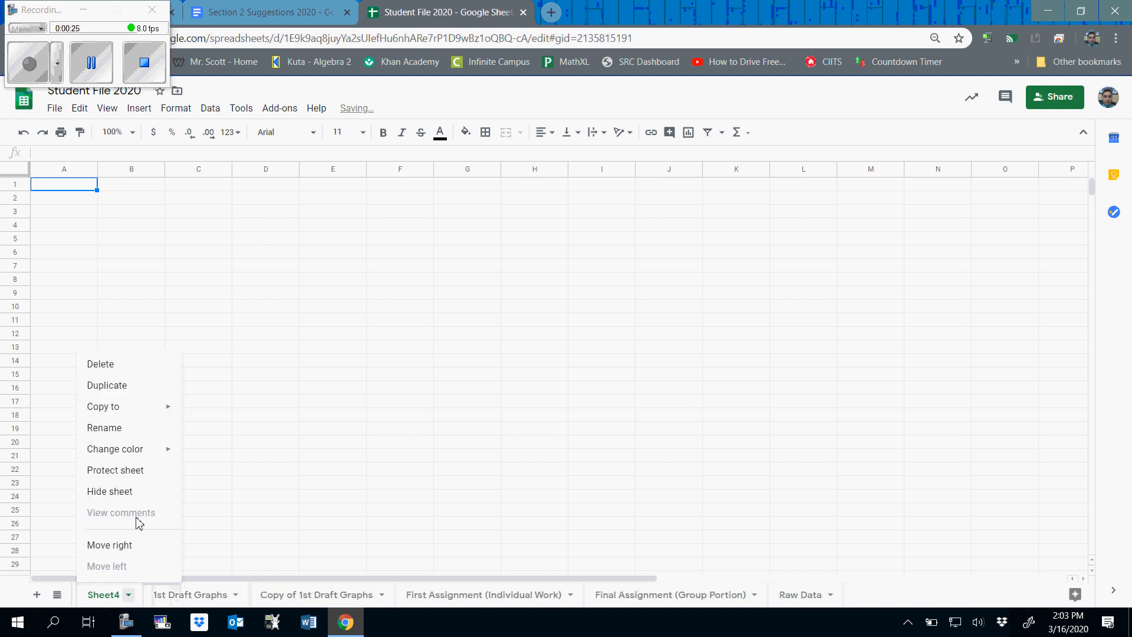
pyautogui.click(125, 366)
pyautogui.click(710, 373)
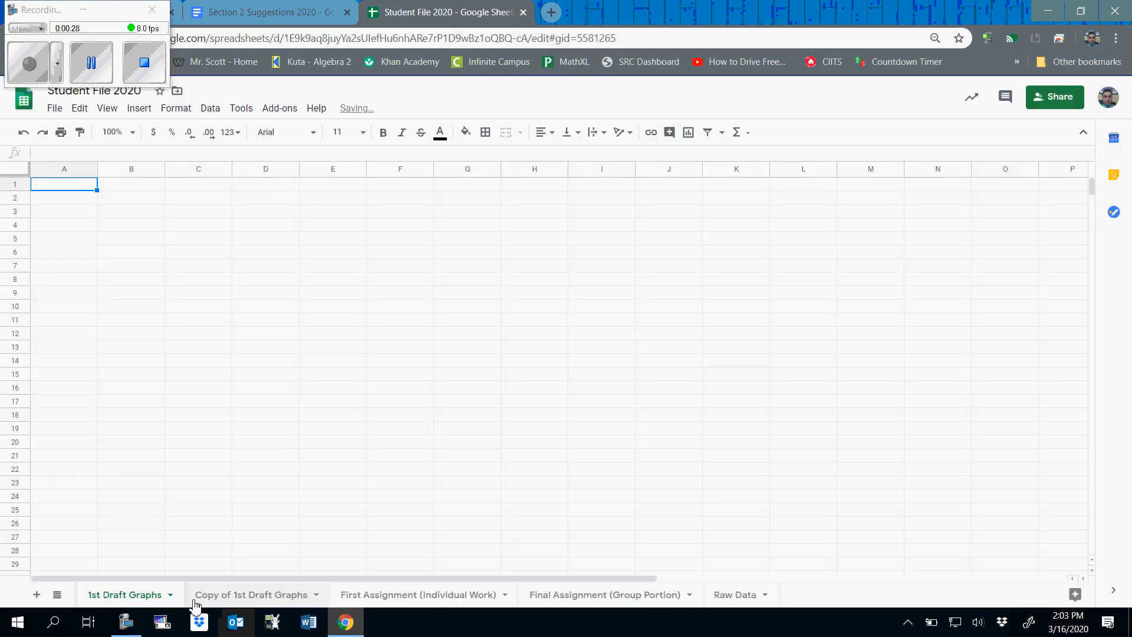
# Step: Review the instructions on the Copy of 1st Draft Graphs sheet and the First Assignment (Individual Work) sheet, returning to 1st Draft Graphs
pyautogui.click(238, 595)
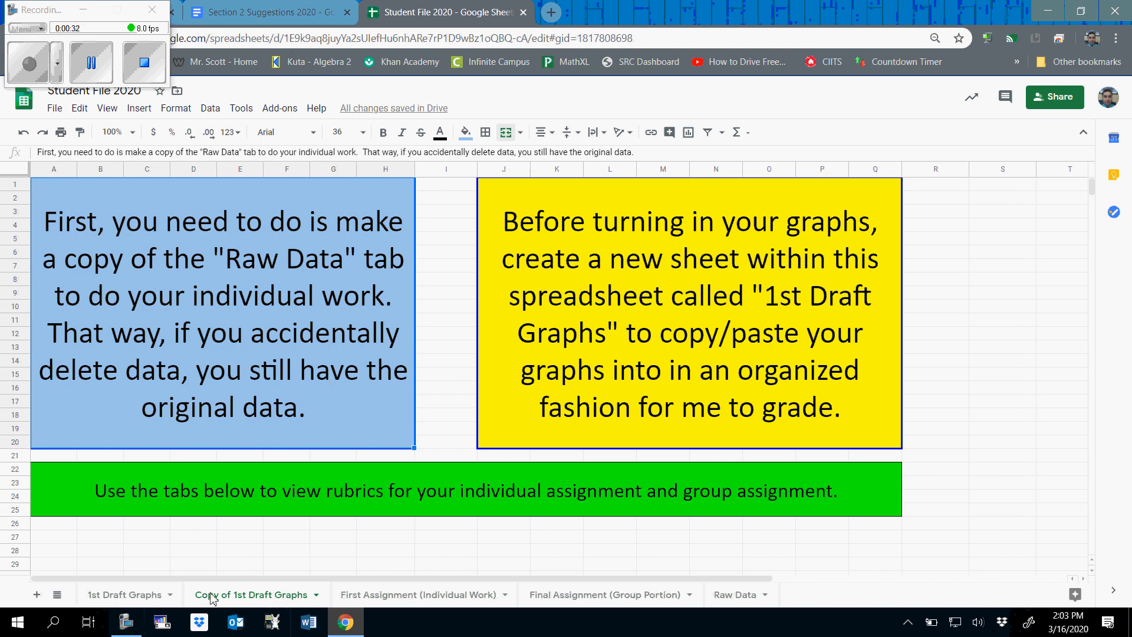
pyautogui.click(145, 596)
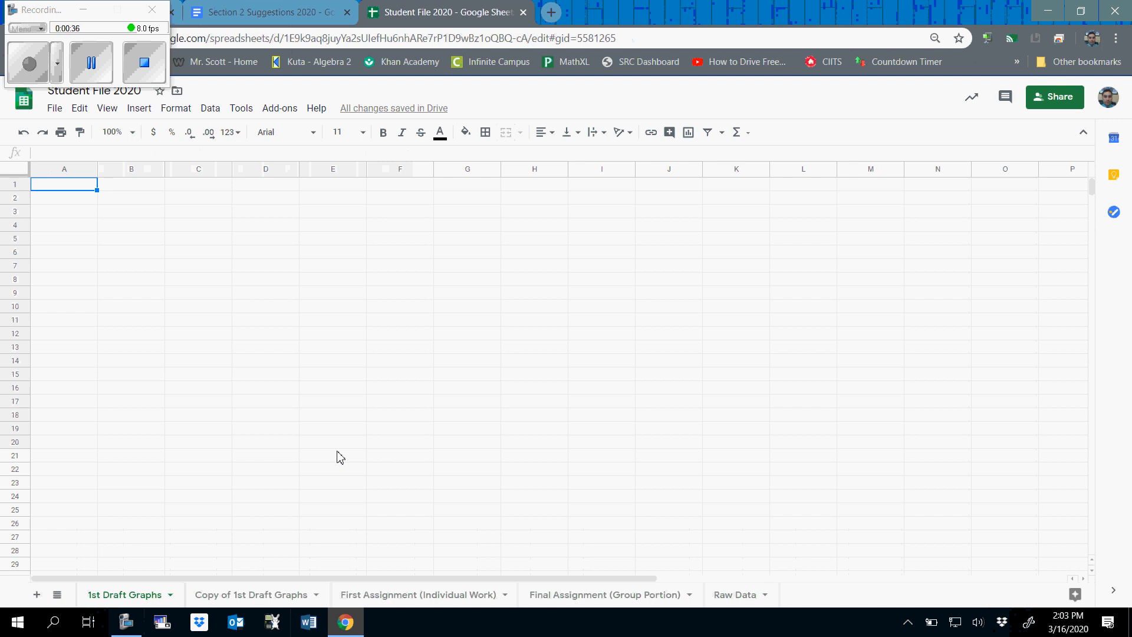
pyautogui.click(410, 596)
pyautogui.click(110, 596)
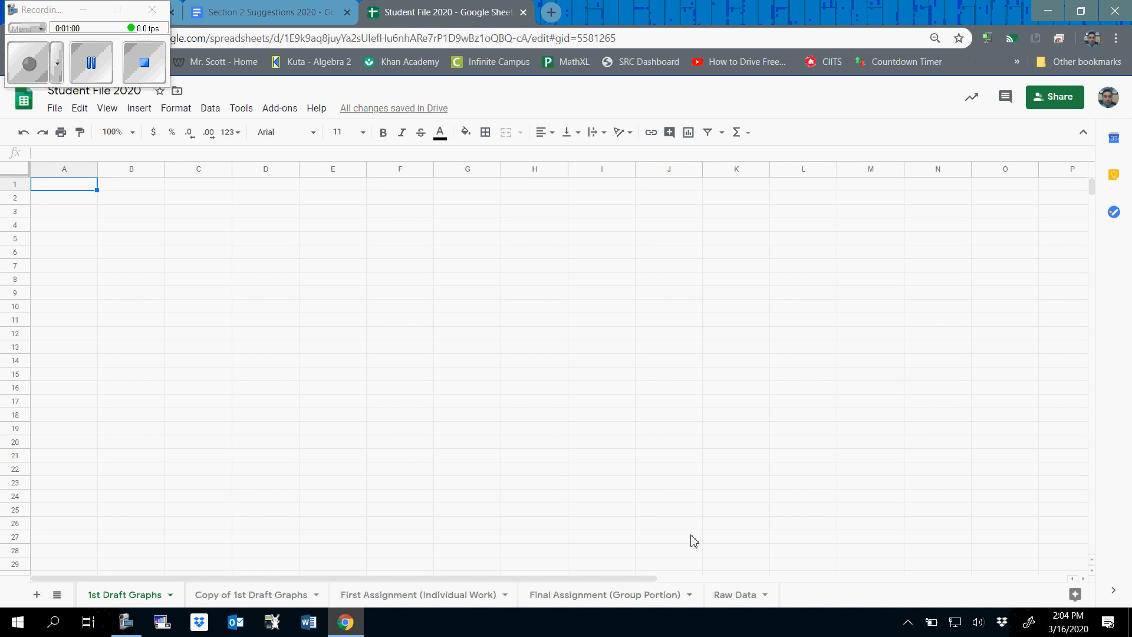
# Step: Insert a blank column before the Class of 2009 scores on the Raw Data sheet and widen it for row labels
pyautogui.click(728, 594)
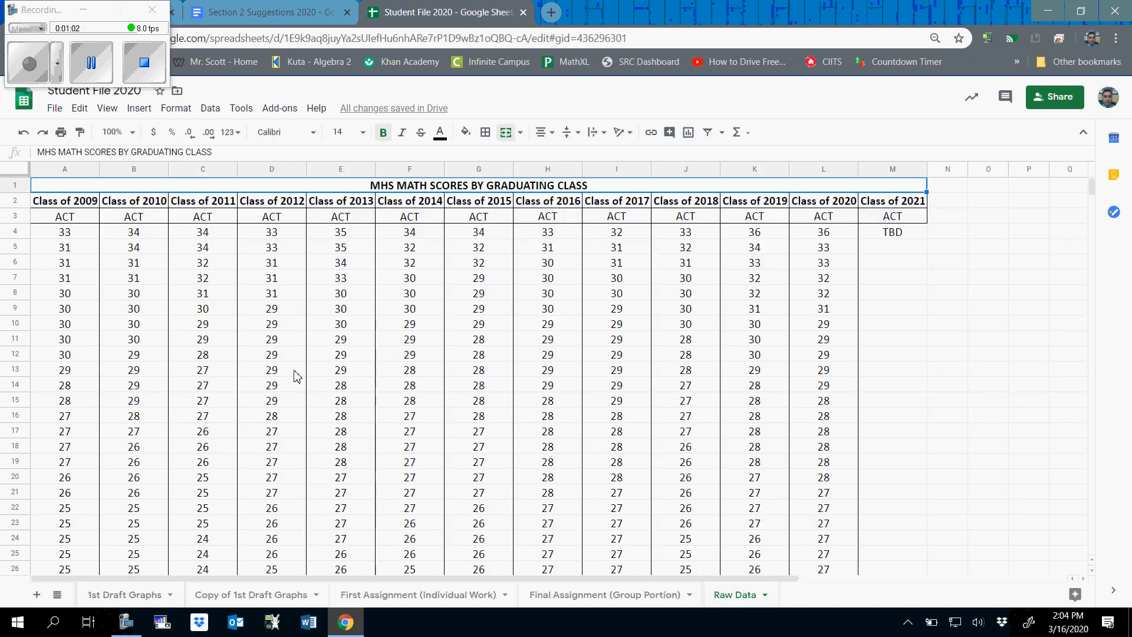
pyautogui.rightClick(61, 175)
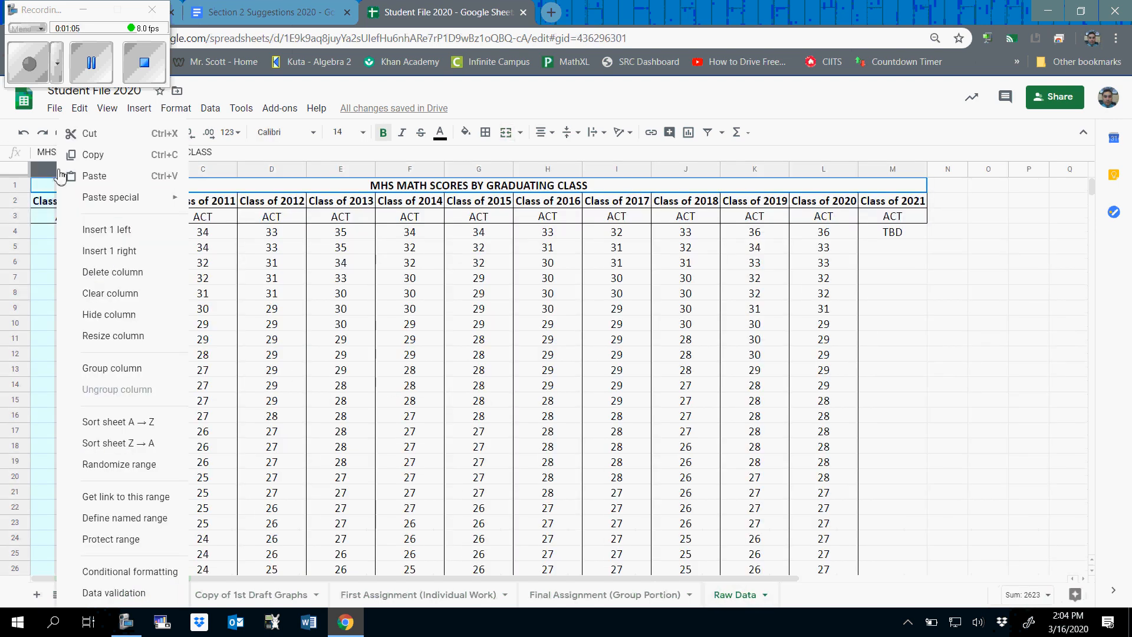
pyautogui.click(99, 230)
pyautogui.moveTo(99, 170); pyautogui.dragTo(185, 170)
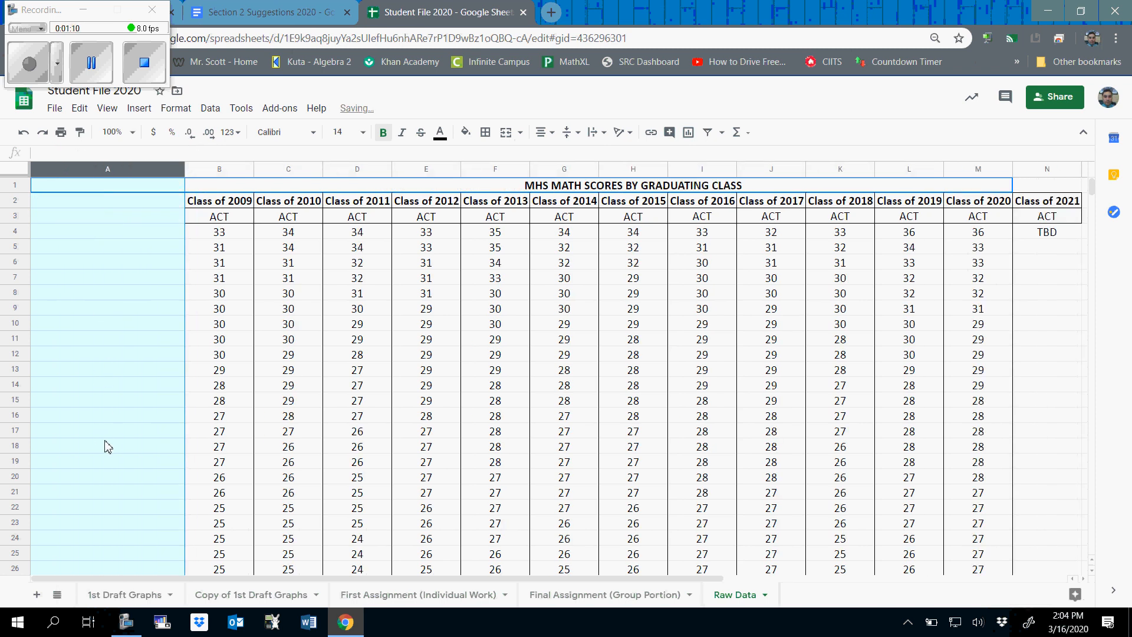
pyautogui.click(219, 170)
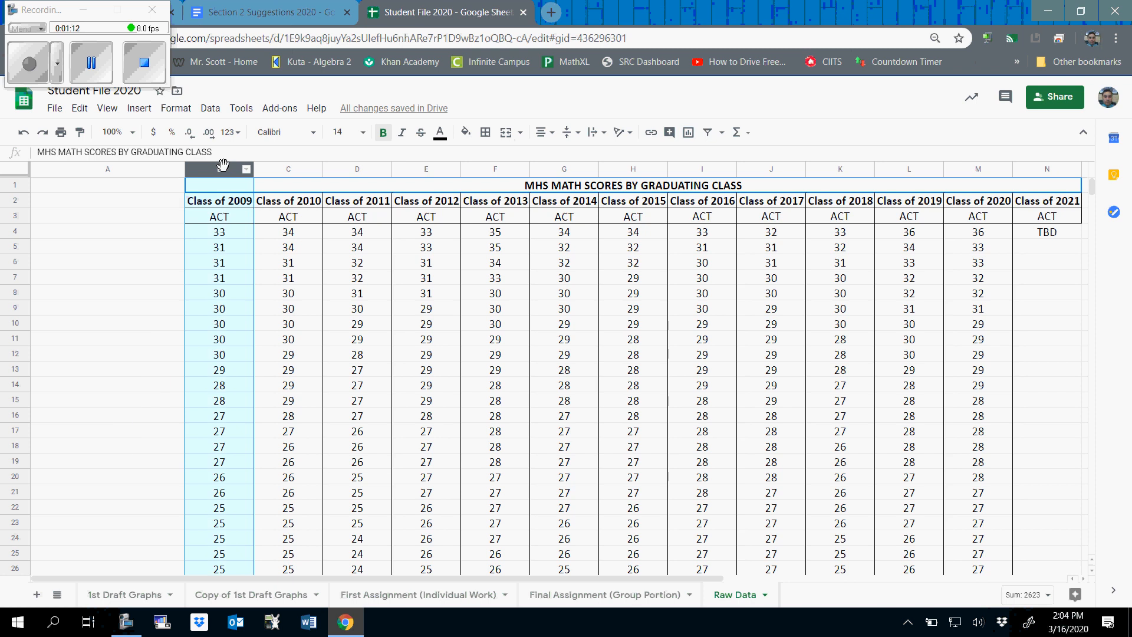
pyautogui.moveTo(220, 170); pyautogui.dragTo(1003, 230)
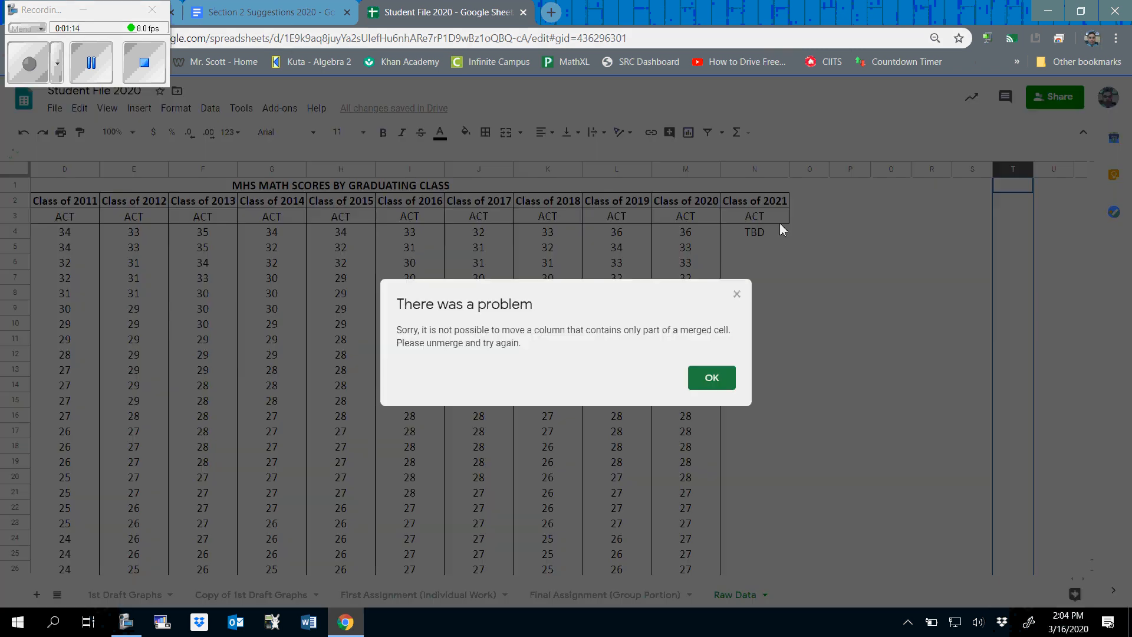
pyautogui.click(730, 388)
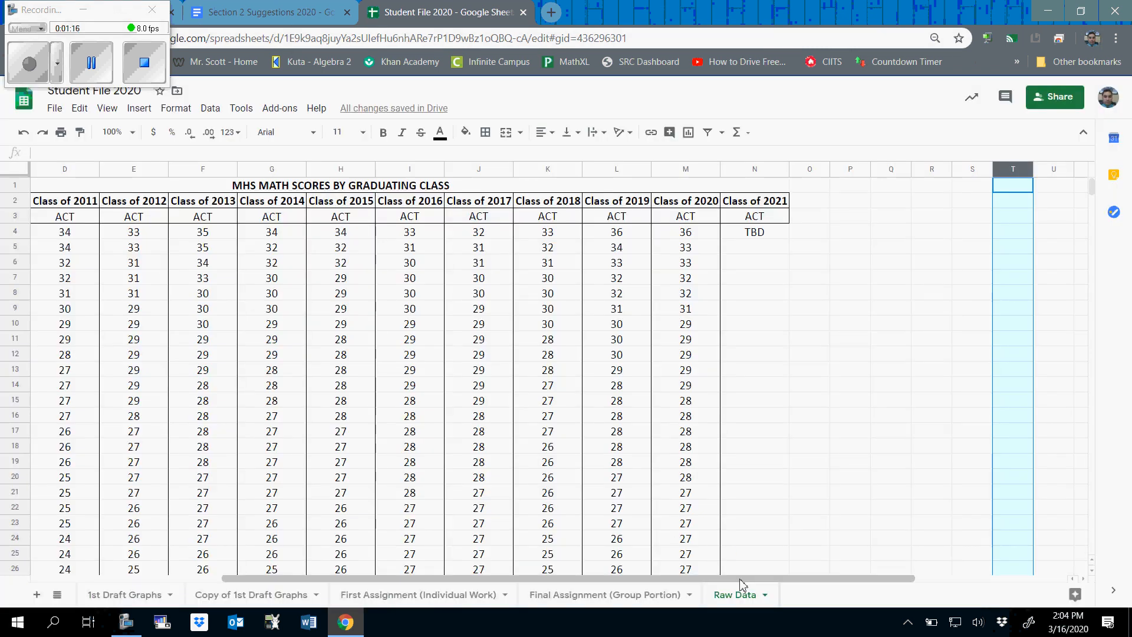
pyautogui.moveTo(731, 579); pyautogui.dragTo(483, 578)
pyautogui.click(223, 171)
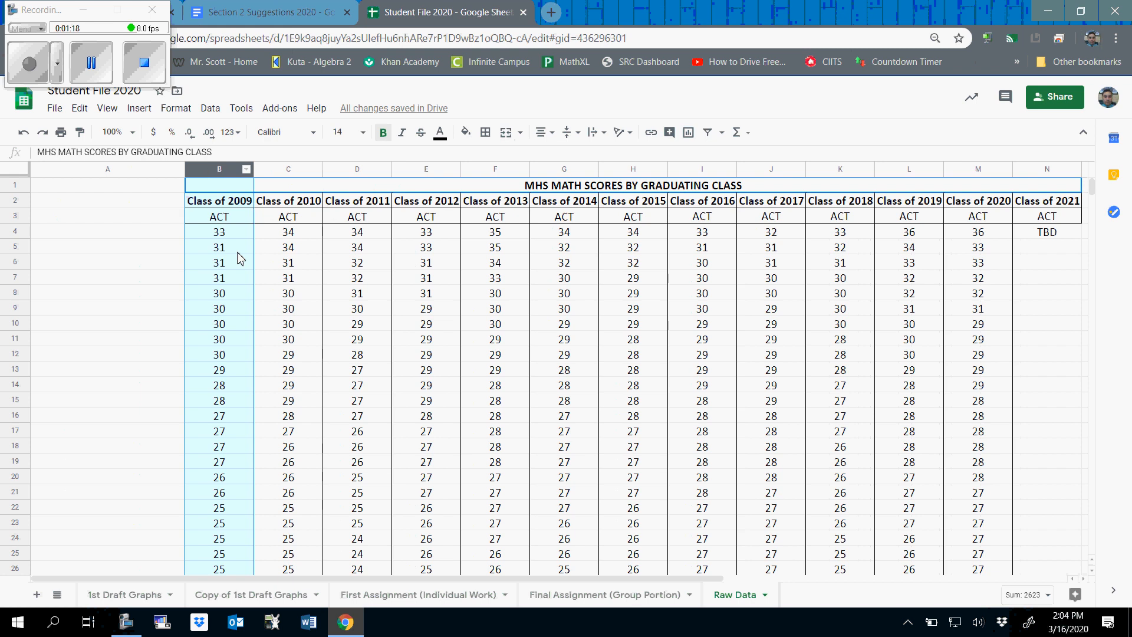
pyautogui.click(227, 293)
# Step: Narrow columns B through N together and set the font size of the class headings in row 2 to 12
pyautogui.moveTo(224, 176); pyautogui.dragTo(1044, 169)
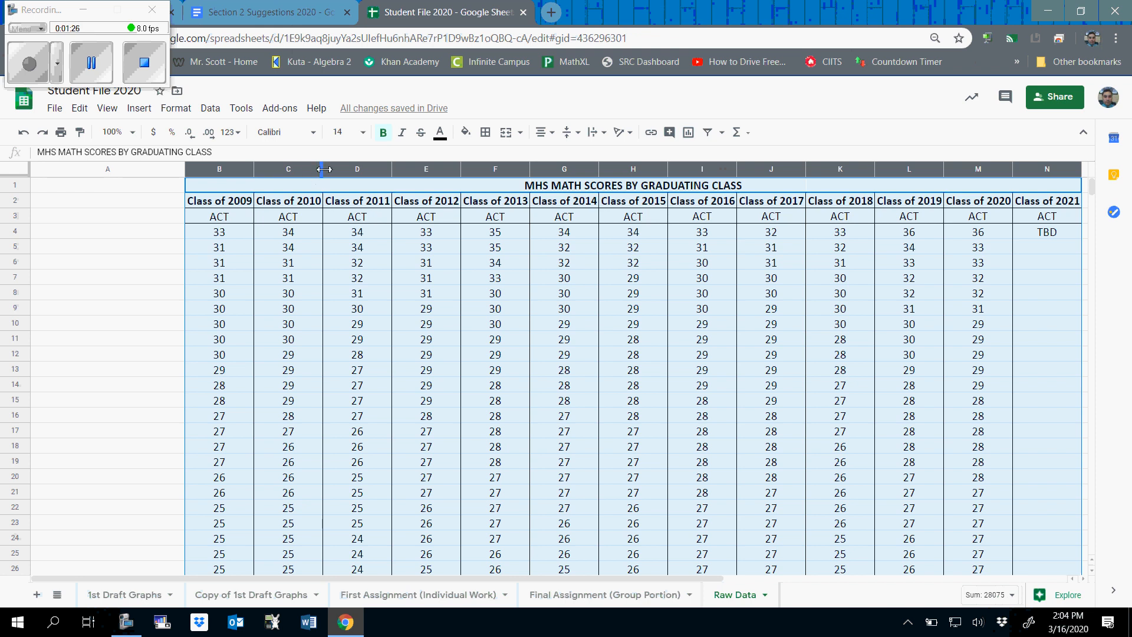
pyautogui.moveTo(324, 170); pyautogui.dragTo(302, 176)
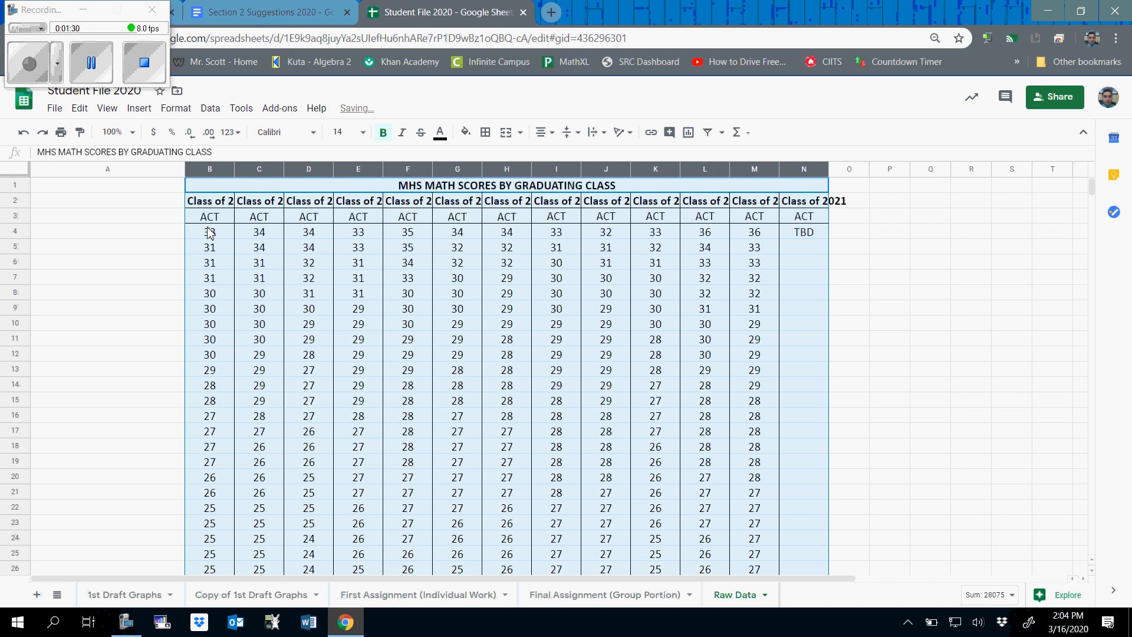
pyautogui.moveTo(209, 201); pyautogui.dragTo(790, 203)
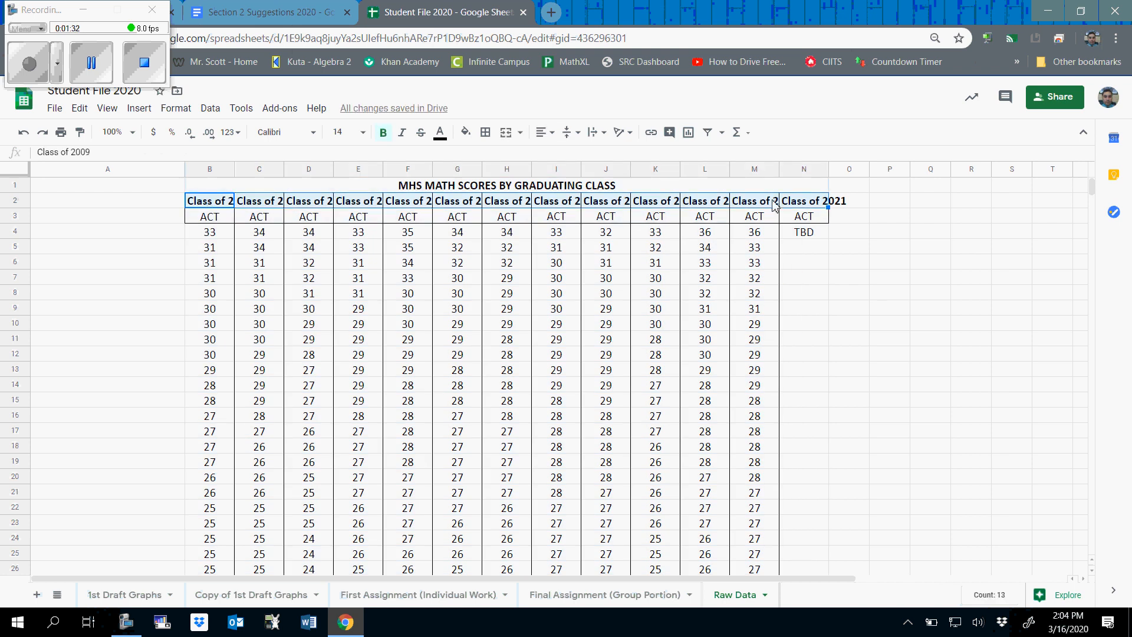
pyautogui.click(83, 18)
pyautogui.click(363, 132)
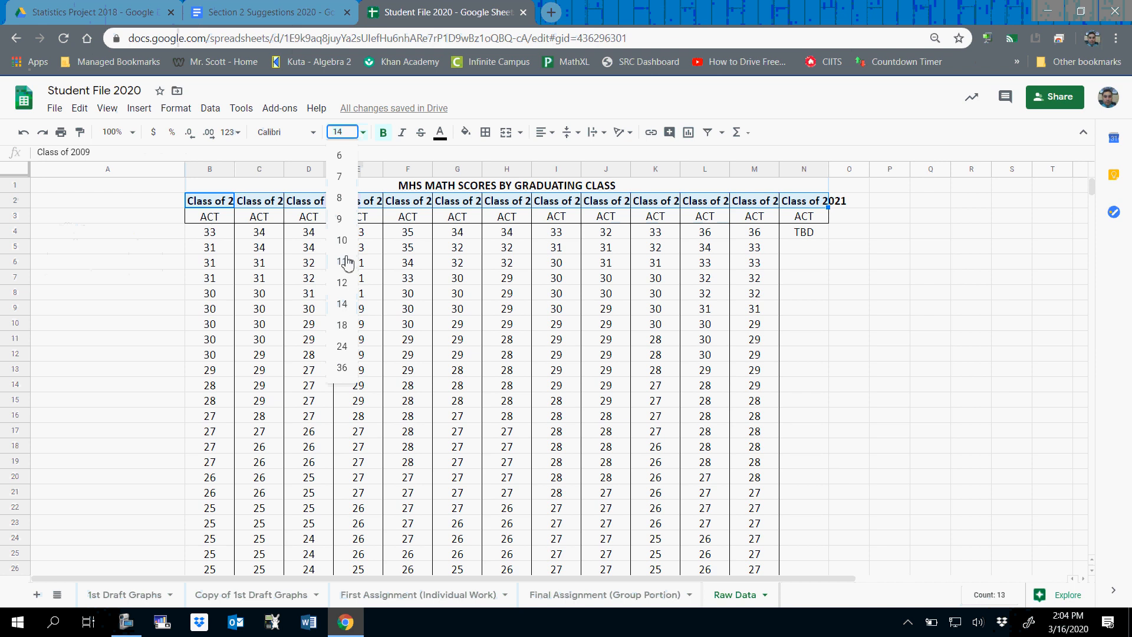
pyautogui.click(342, 283)
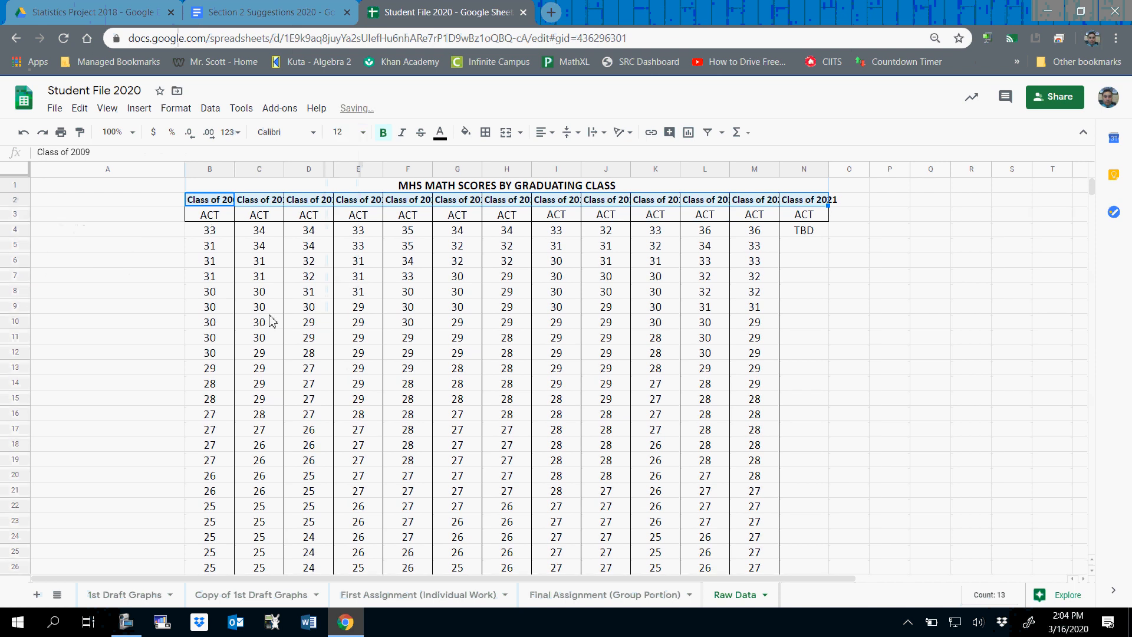
# Step: Widen columns B through N together so the full class headings fit, and look over the score lists down to their last rows
pyautogui.click(203, 170)
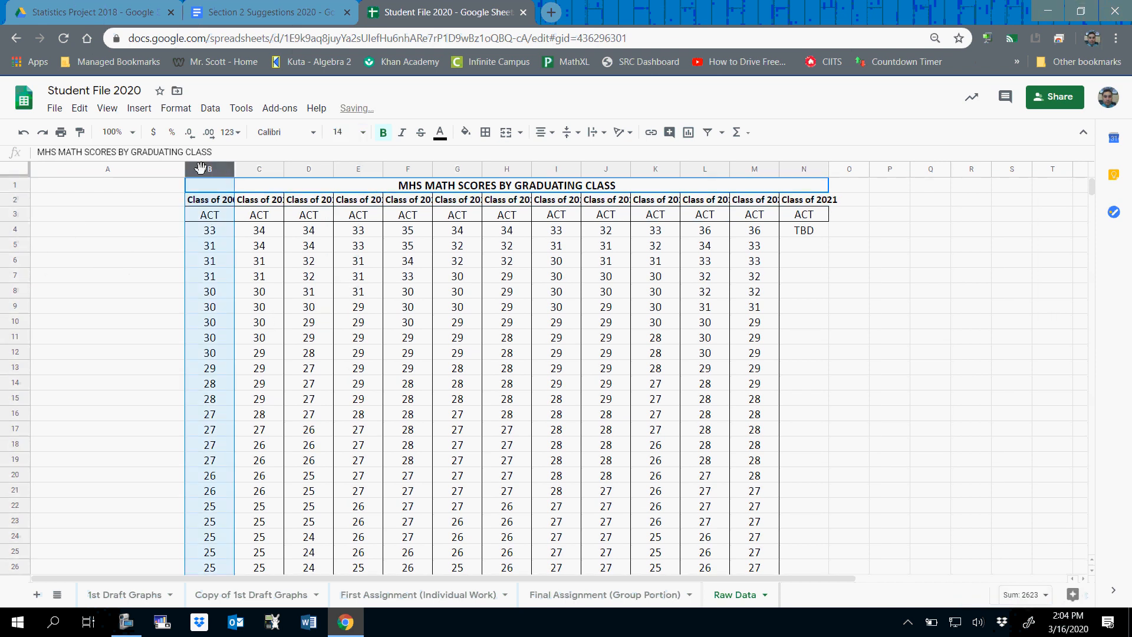
pyautogui.moveTo(204, 171); pyautogui.dragTo(790, 172)
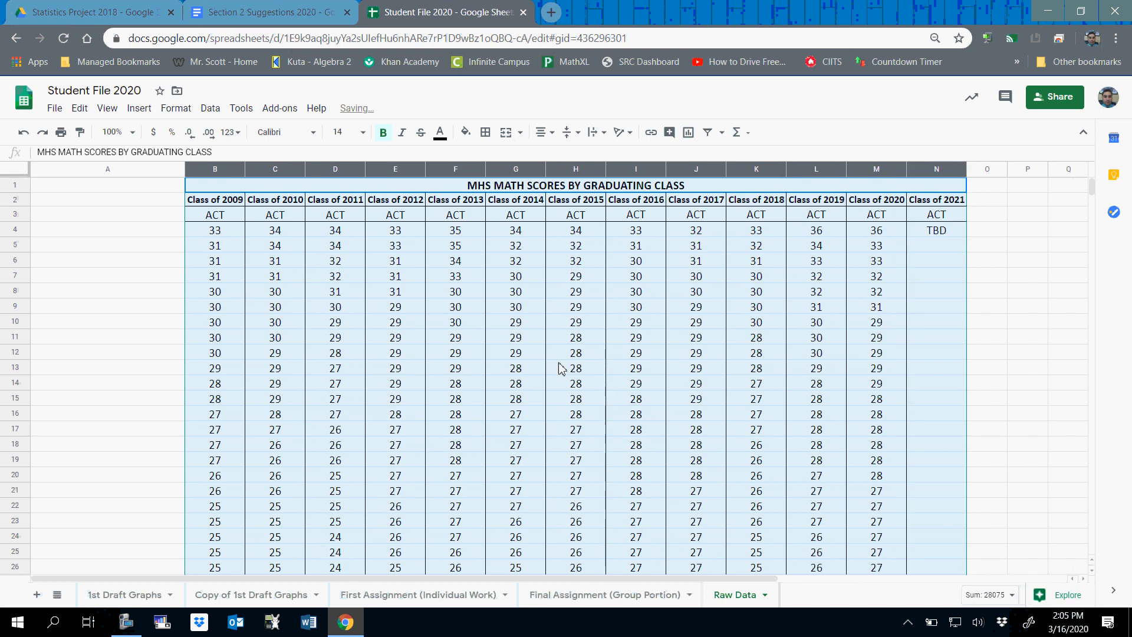
pyautogui.scroll(-9, 238, 323)
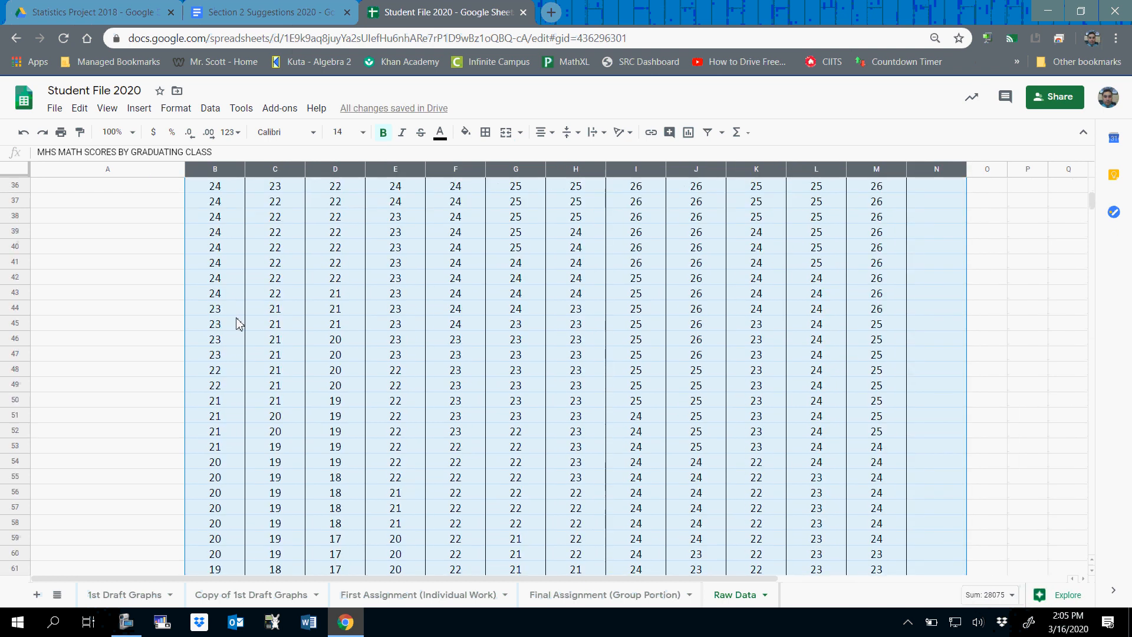
pyautogui.scroll(-18, 237, 323)
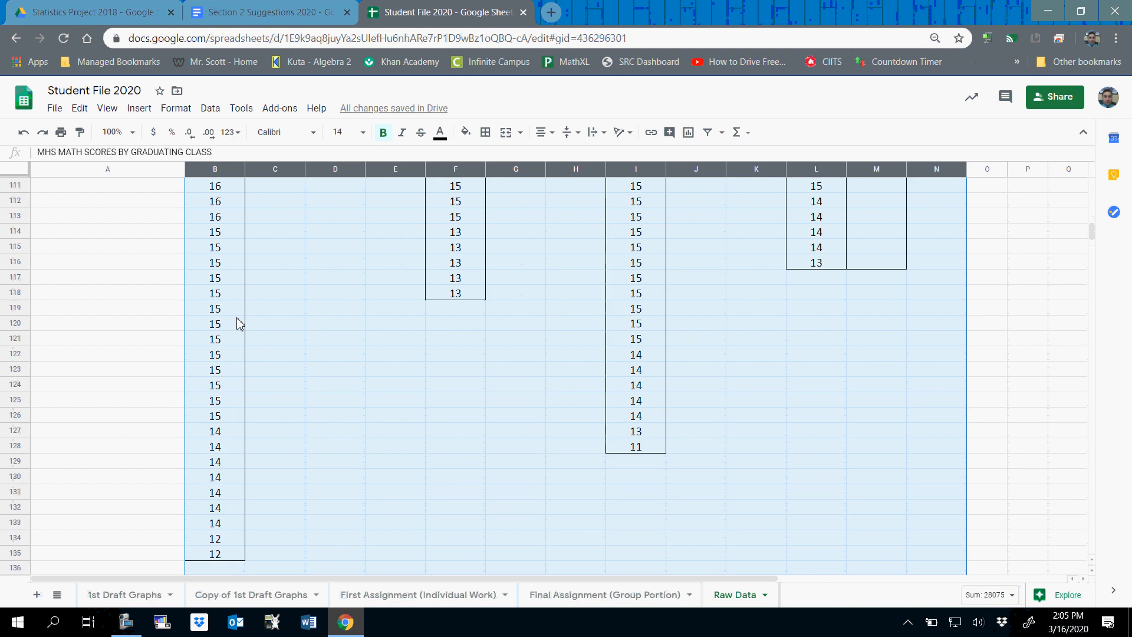
pyautogui.scroll(20, 237, 323)
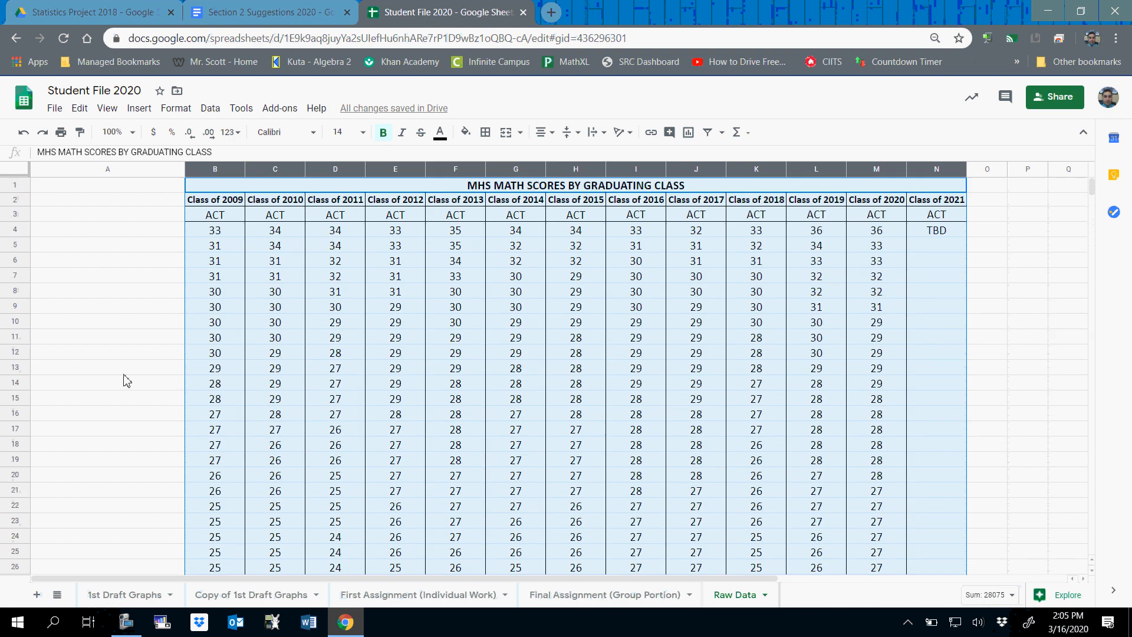
# Step: Widen the blank label column A slightly
pyautogui.click(145, 170)
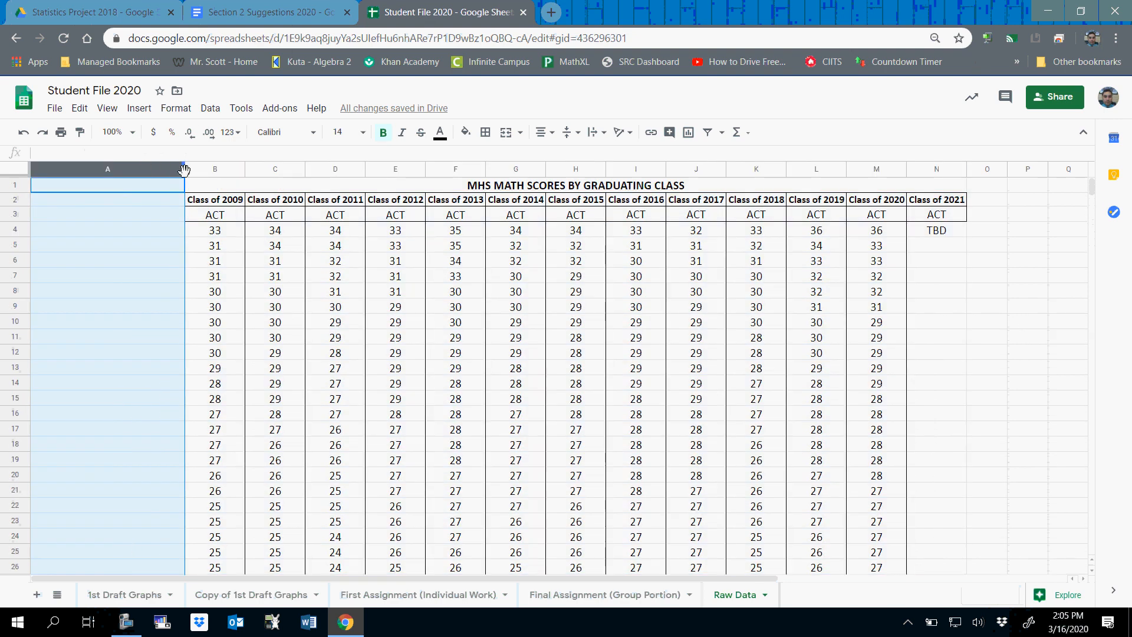
pyautogui.moveTo(185, 170); pyautogui.dragTo(200, 172)
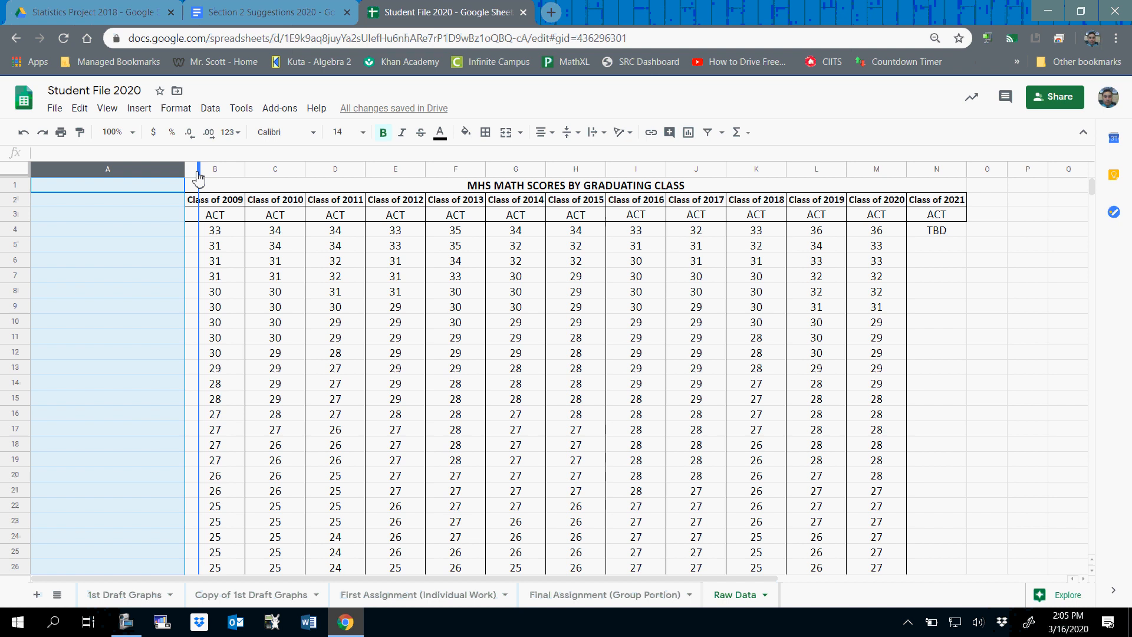
pyautogui.click(213, 383)
# Step: Copy the Class of 2009 to Class of 2021 headings from row 2 and paste them below the data, starting in B138
pyautogui.moveTo(231, 206); pyautogui.dragTo(942, 205)
pyautogui.hotkey('ctrl', 'c')
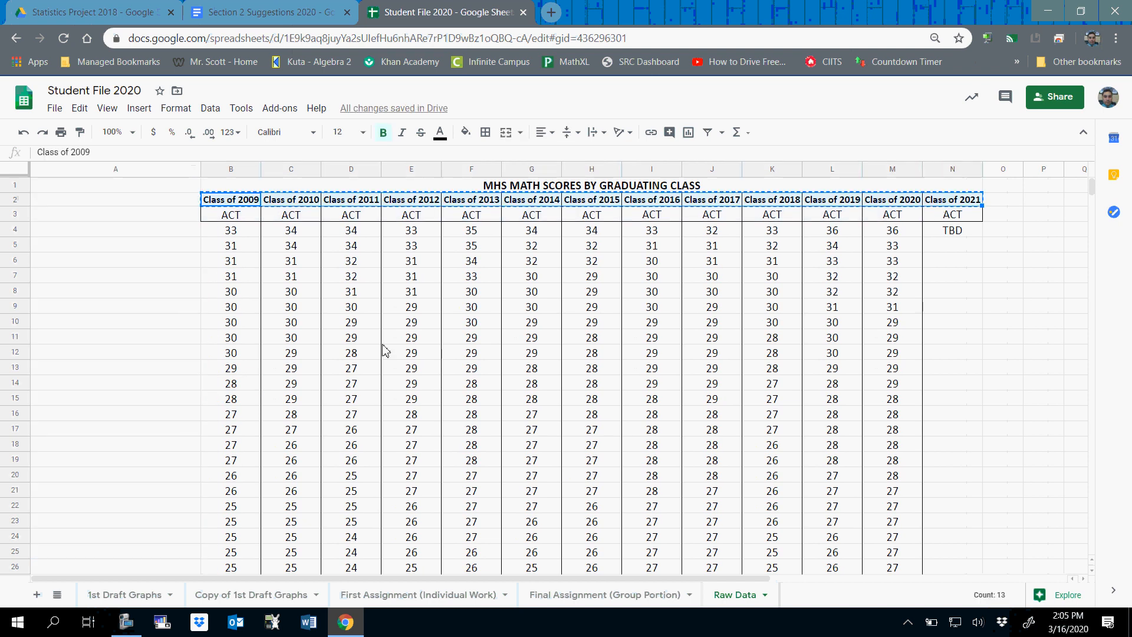
pyautogui.rightClick(228, 200)
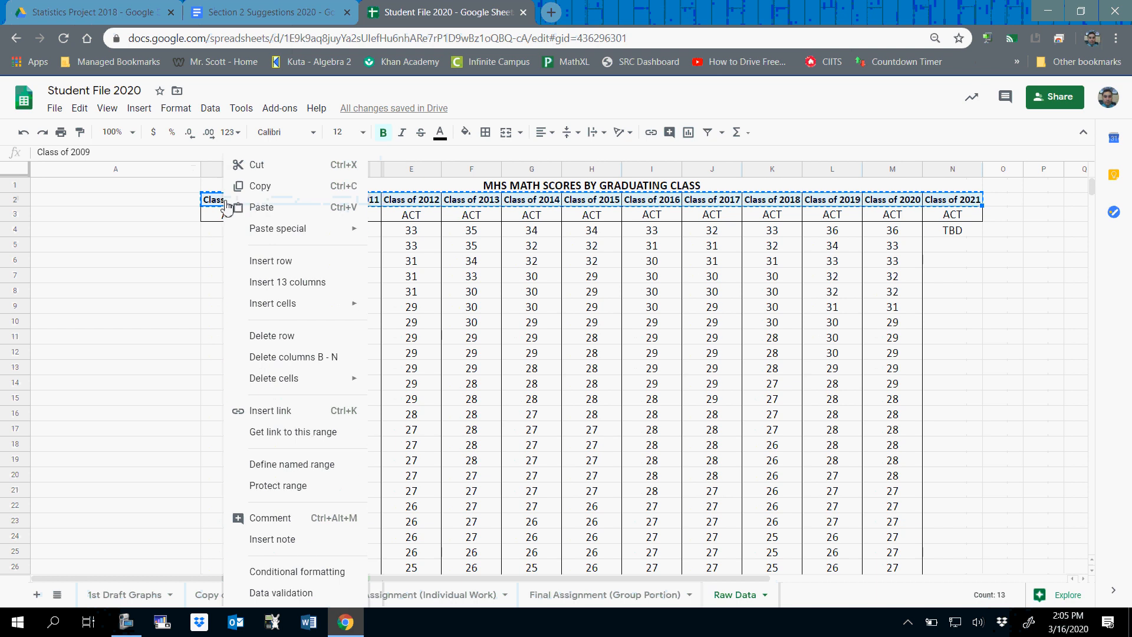
pyautogui.click(254, 186)
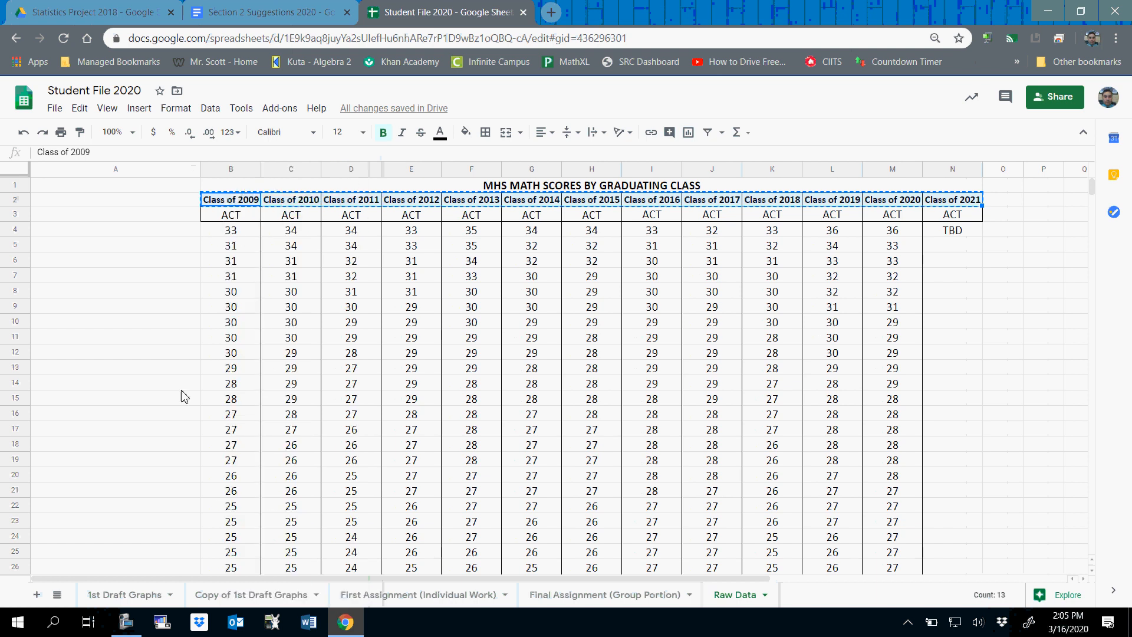
pyautogui.scroll(-20, 182, 395)
pyautogui.scroll(-10, 182, 412)
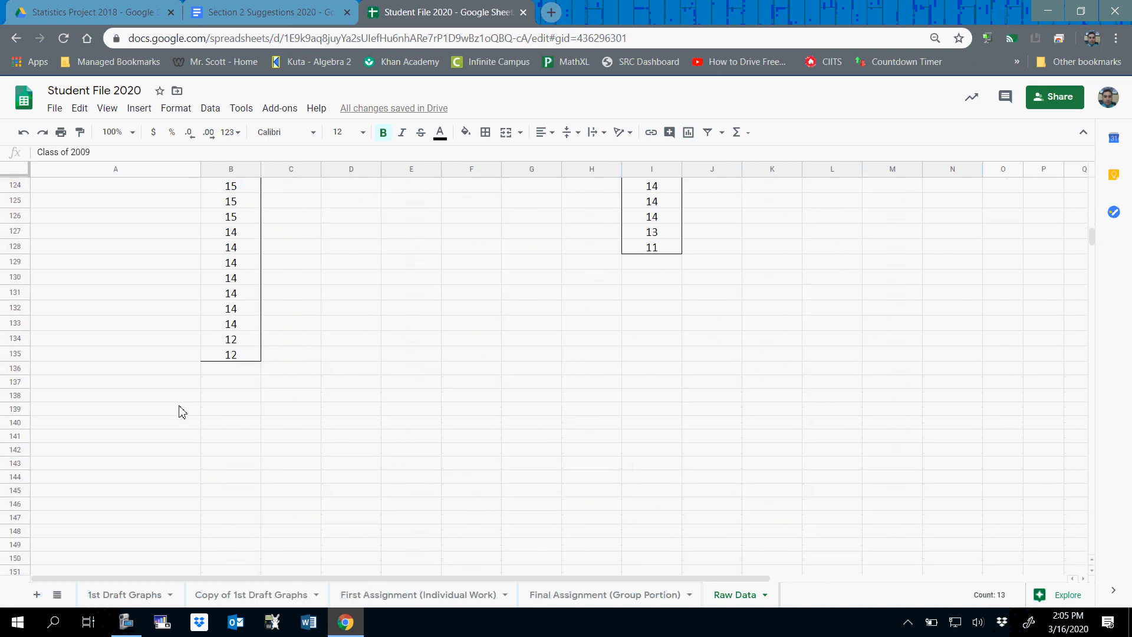
pyautogui.click(233, 396)
pyautogui.hotkey('ctrl', 'v')
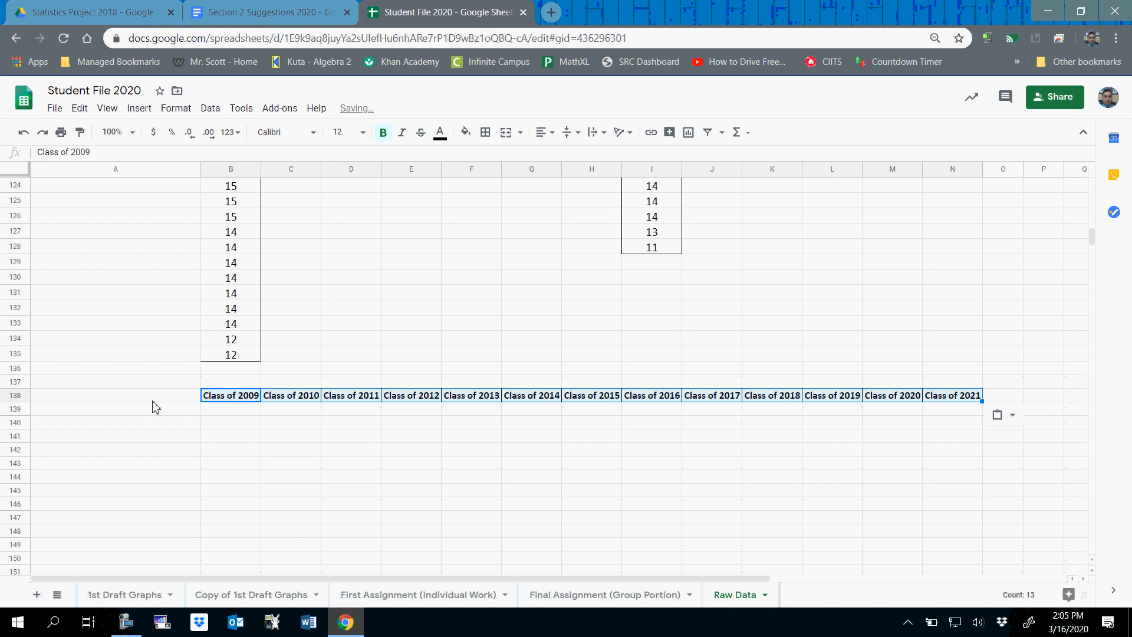
# Step: Enter the row label "Class Averages" in cell A139
pyautogui.click(132, 413)
pyautogui.write('Class Averages')
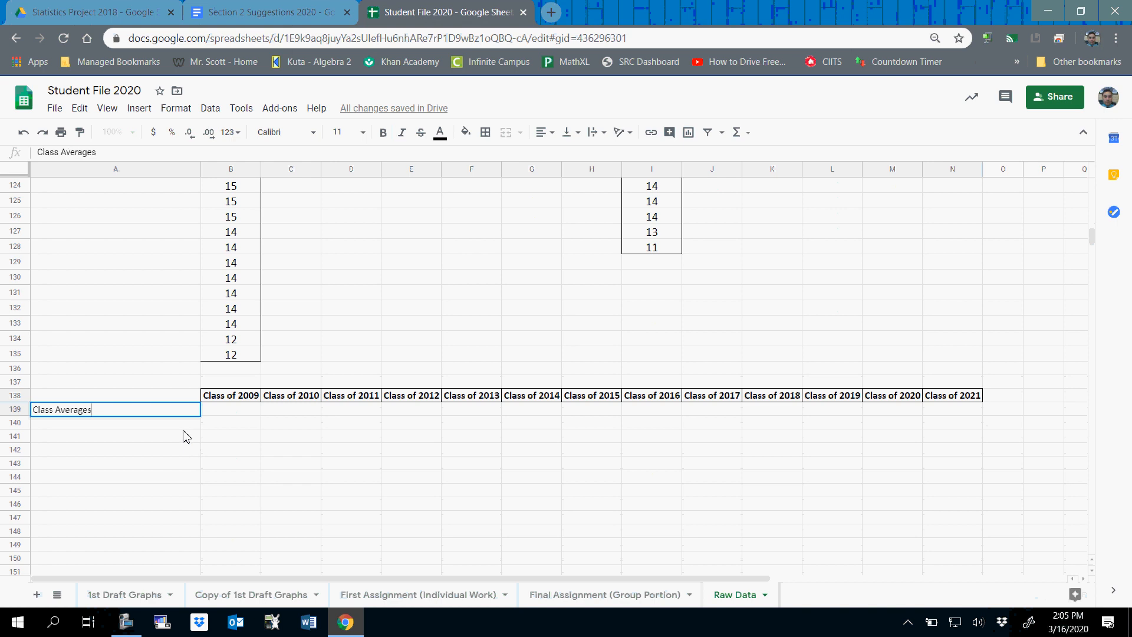
pyautogui.press('Return')
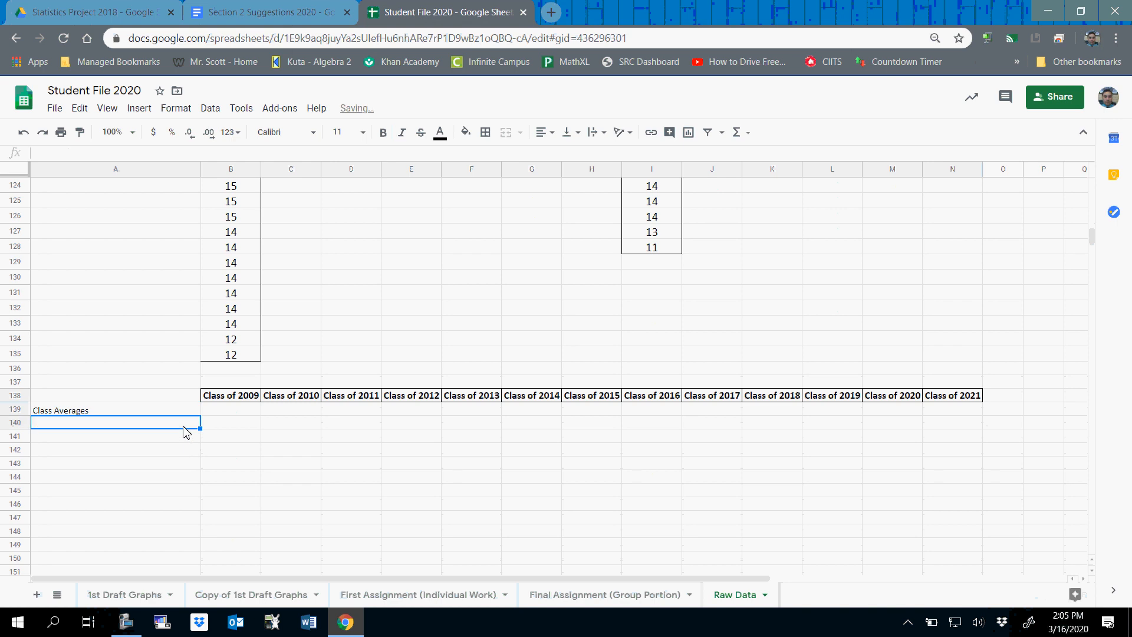
# Step: Right-align the "Class Averages" label in cell A139
pyautogui.click(155, 409)
pyautogui.click(551, 133)
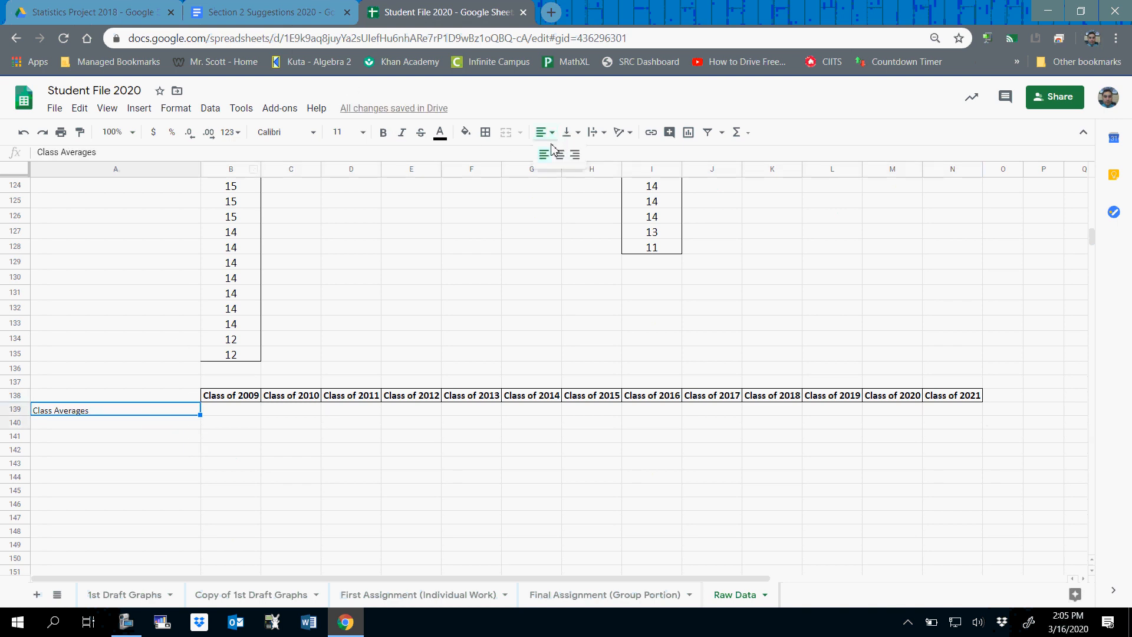
pyautogui.click(575, 155)
pyautogui.click(146, 469)
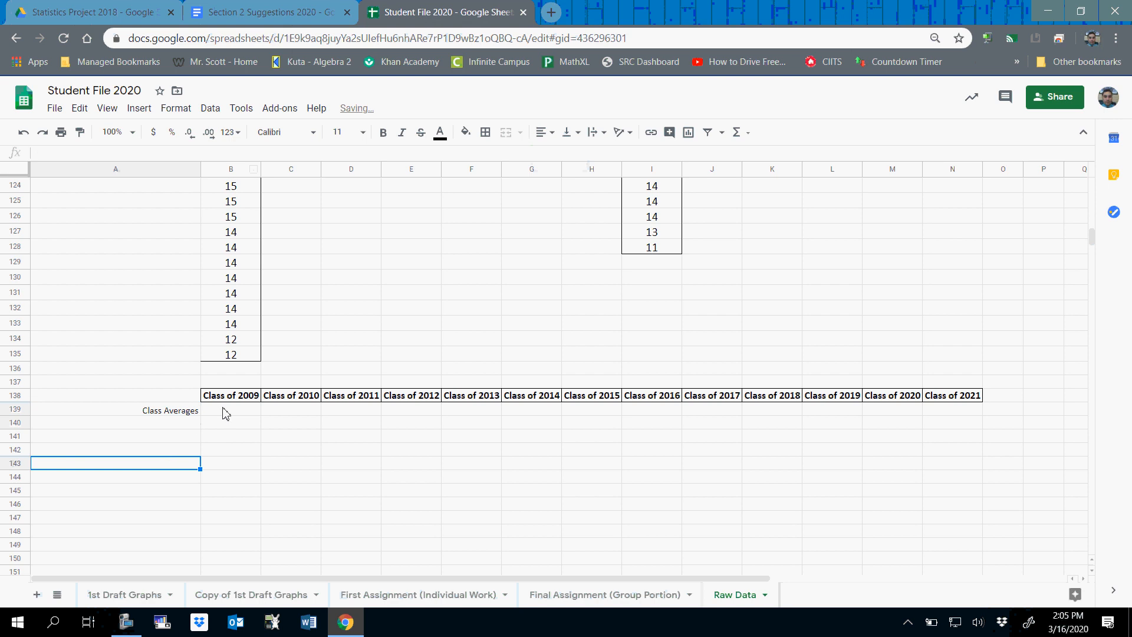
# Step: Apply all borders to the Class Averages table, covering A138 through N139
pyautogui.moveTo(177, 395); pyautogui.dragTo(976, 412)
pyautogui.click(485, 132)
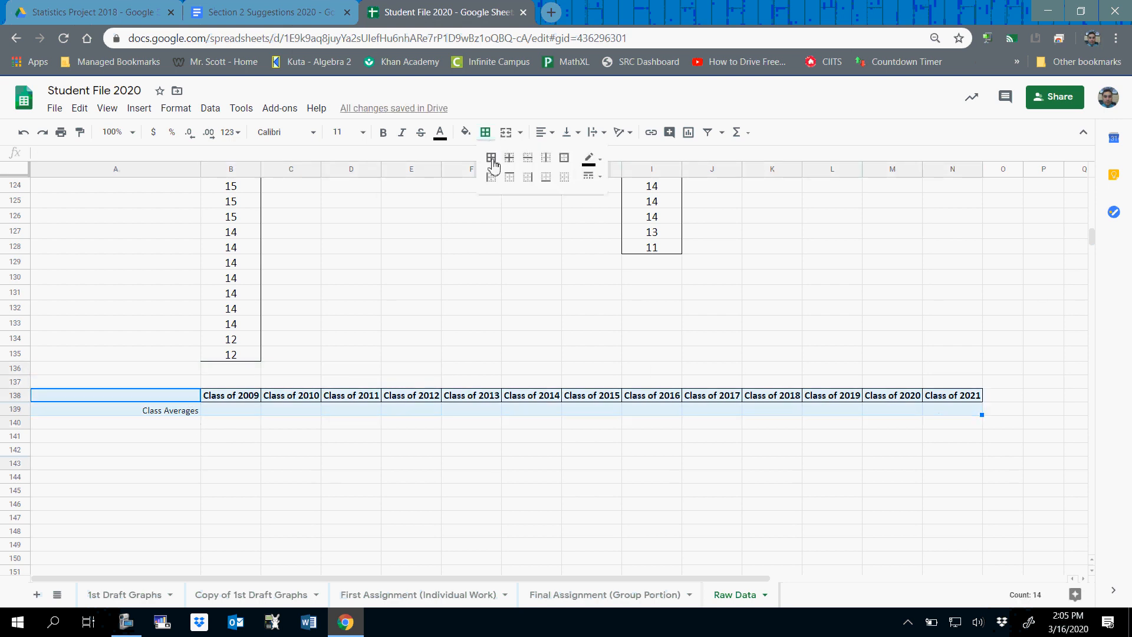
pyautogui.click(491, 157)
pyautogui.click(172, 467)
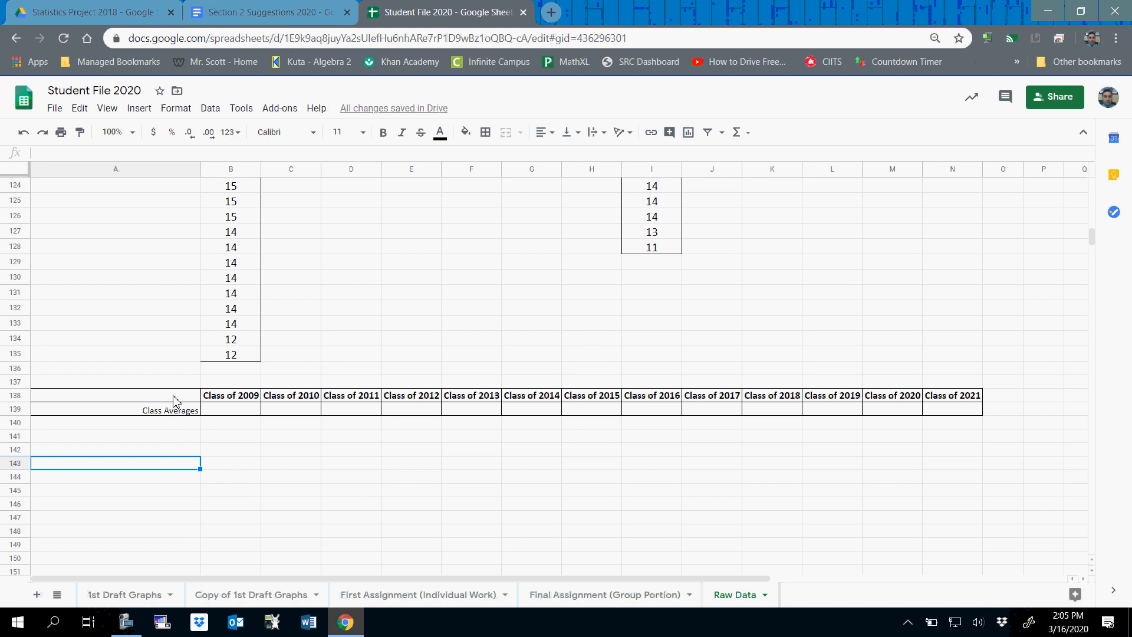
# Step: Copy the heading row A138:N138 and paste it at A143 to start a second summary table
pyautogui.moveTo(172, 396); pyautogui.dragTo(953, 399)
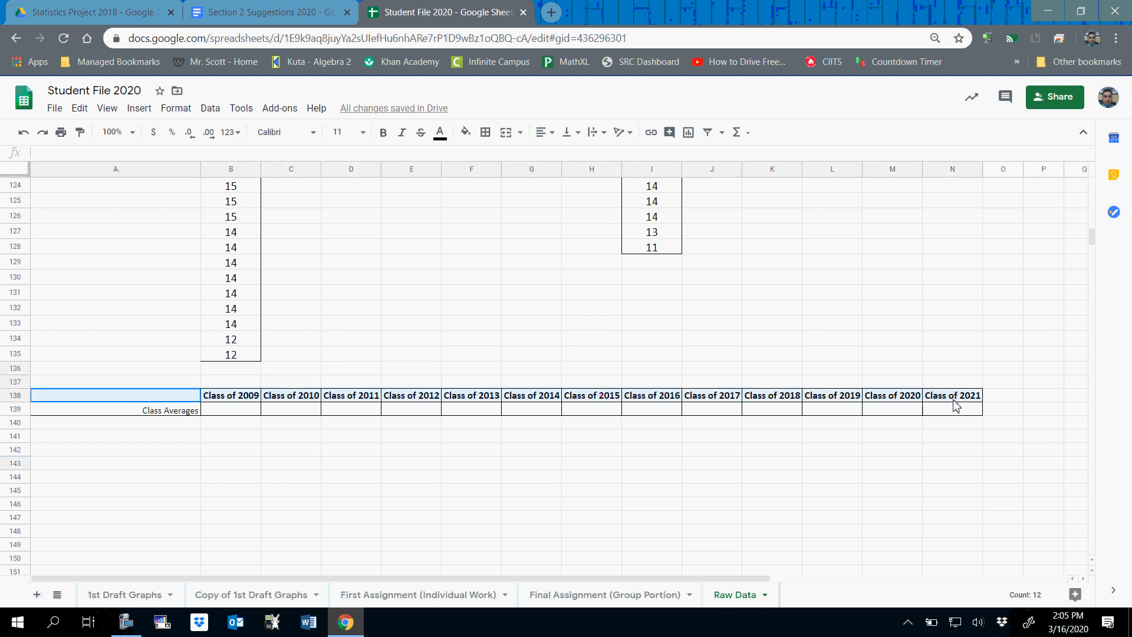
pyautogui.hotkey('ctrl', 'c')
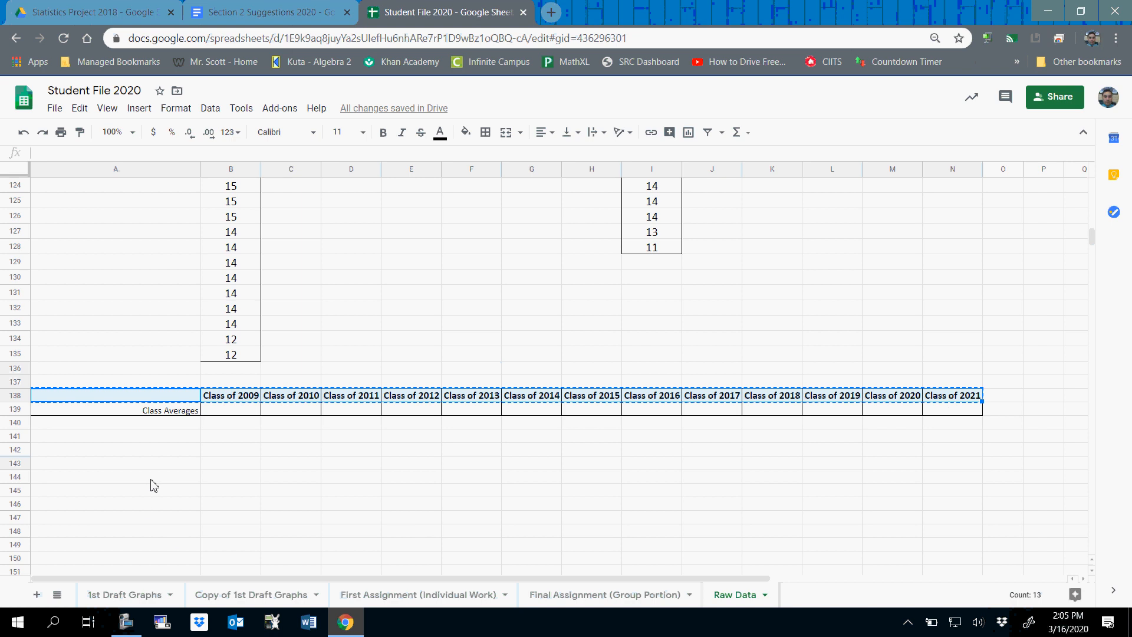
pyautogui.click(157, 466)
pyautogui.hotkey('ctrl', 'v')
# Step: Enter the row label "MSU Calculus Group Average" in cell A144
pyautogui.click(161, 479)
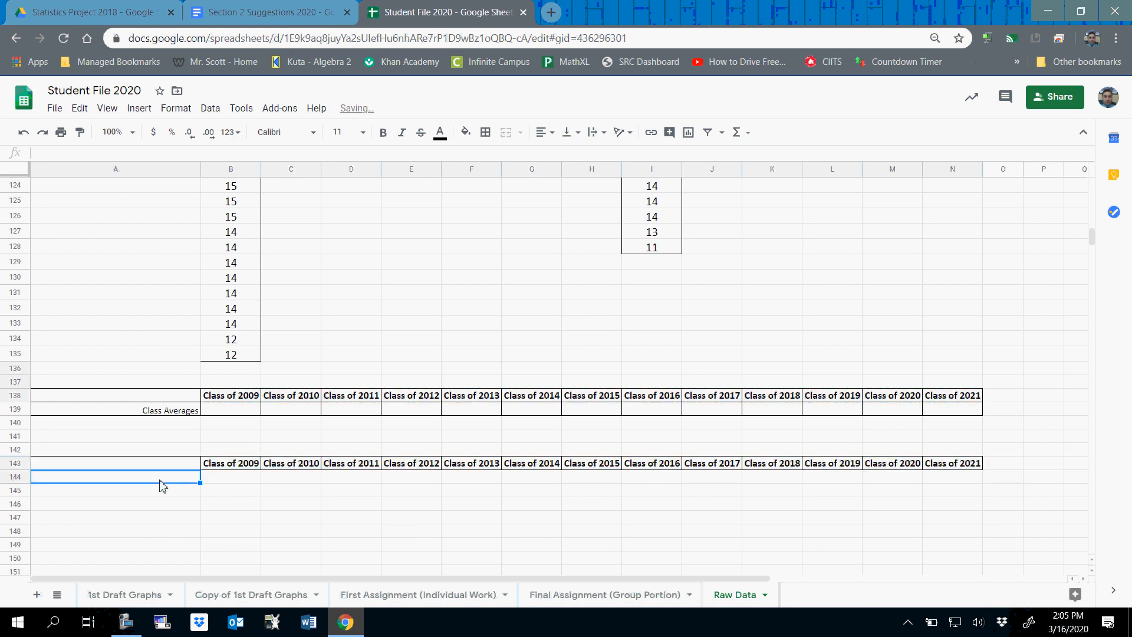
pyautogui.write('A')
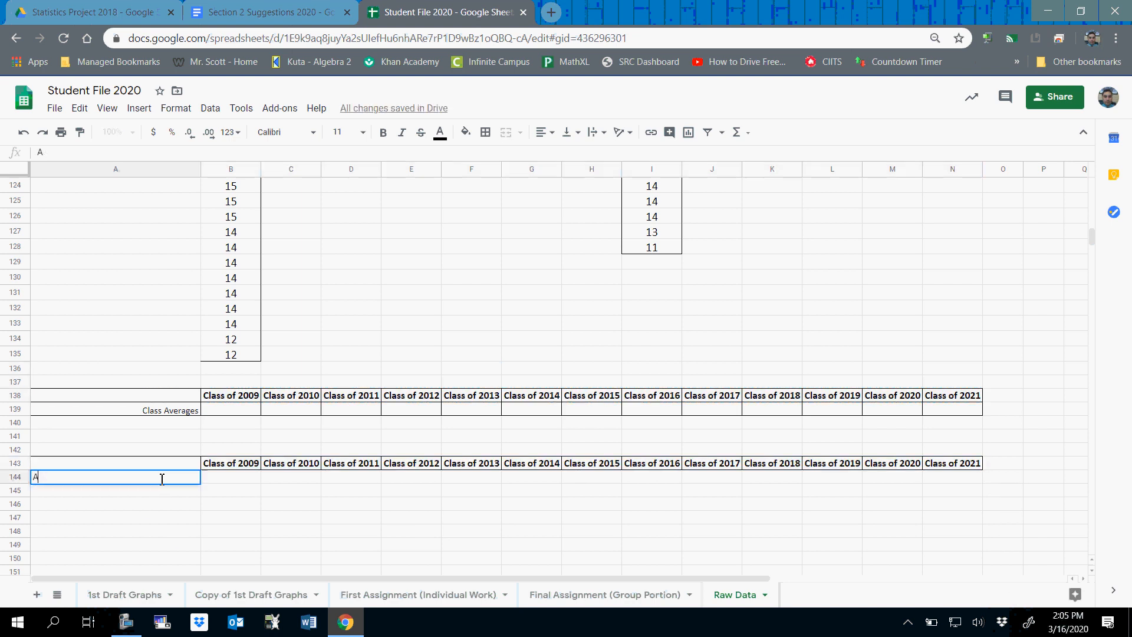
pyautogui.write('verage of the')
pyautogui.write('uls')
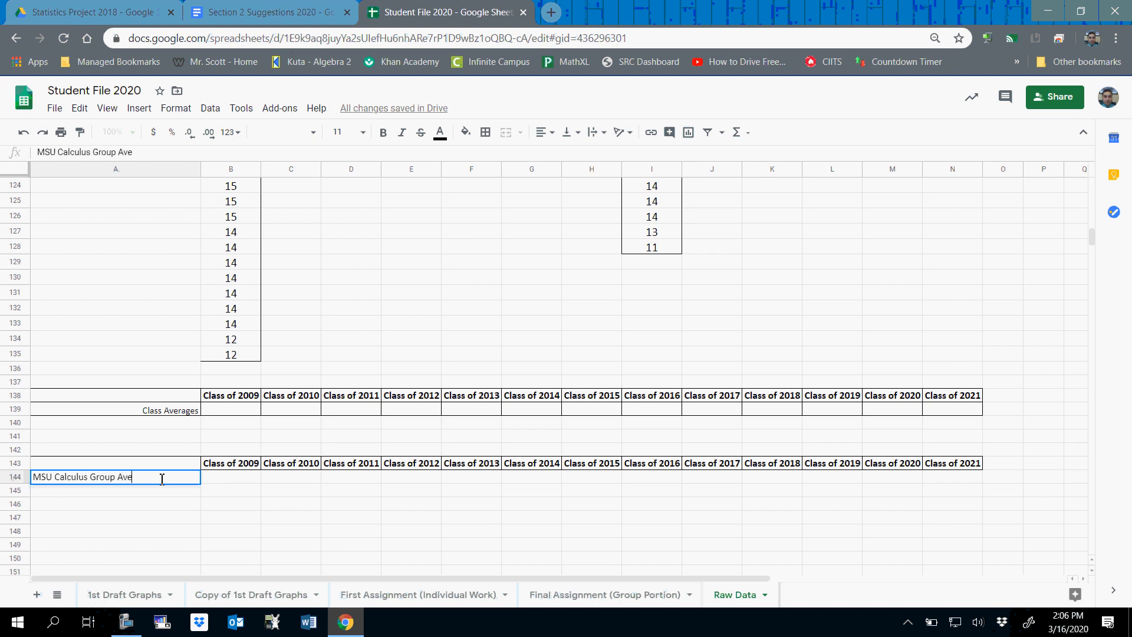
pyautogui.write('rage')
pyautogui.press('Return')
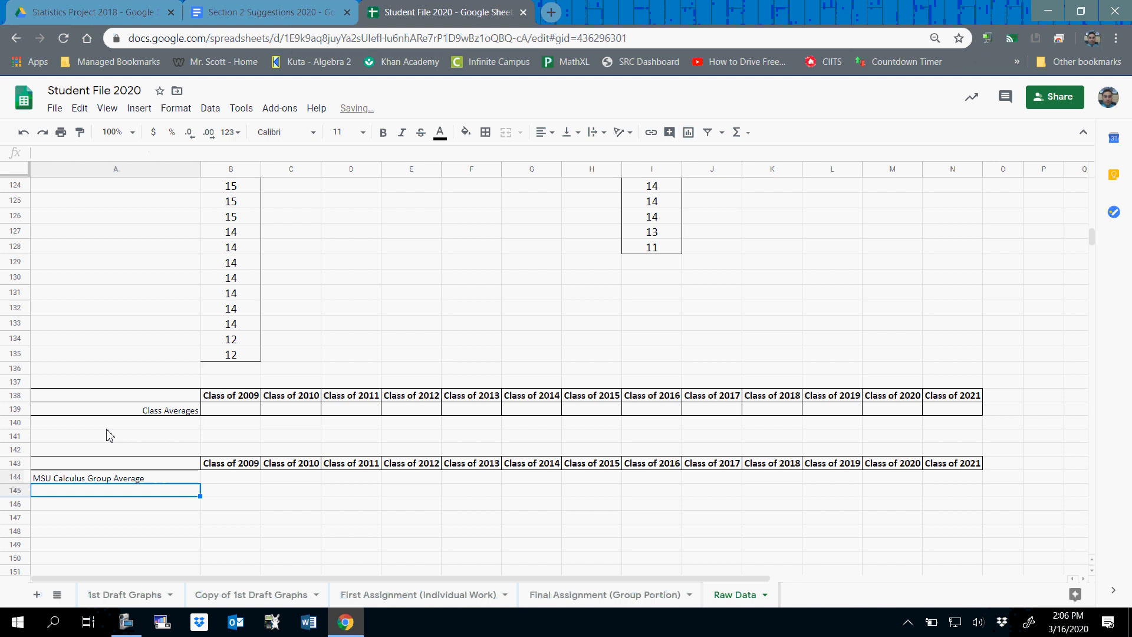
# Step: Apply all borders to the second summary table, covering A143 through N144
pyautogui.click(122, 476)
pyautogui.moveTo(184, 464); pyautogui.dragTo(170, 486)
pyautogui.click(971, 474)
pyautogui.click(485, 133)
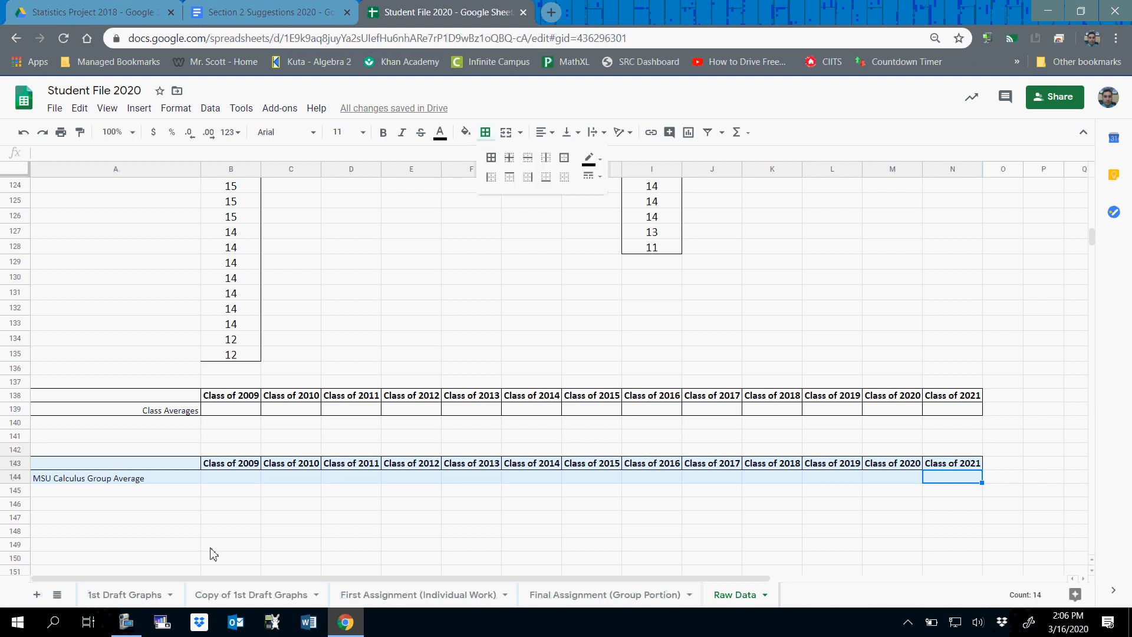
pyautogui.click(171, 480)
pyautogui.click(299, 450)
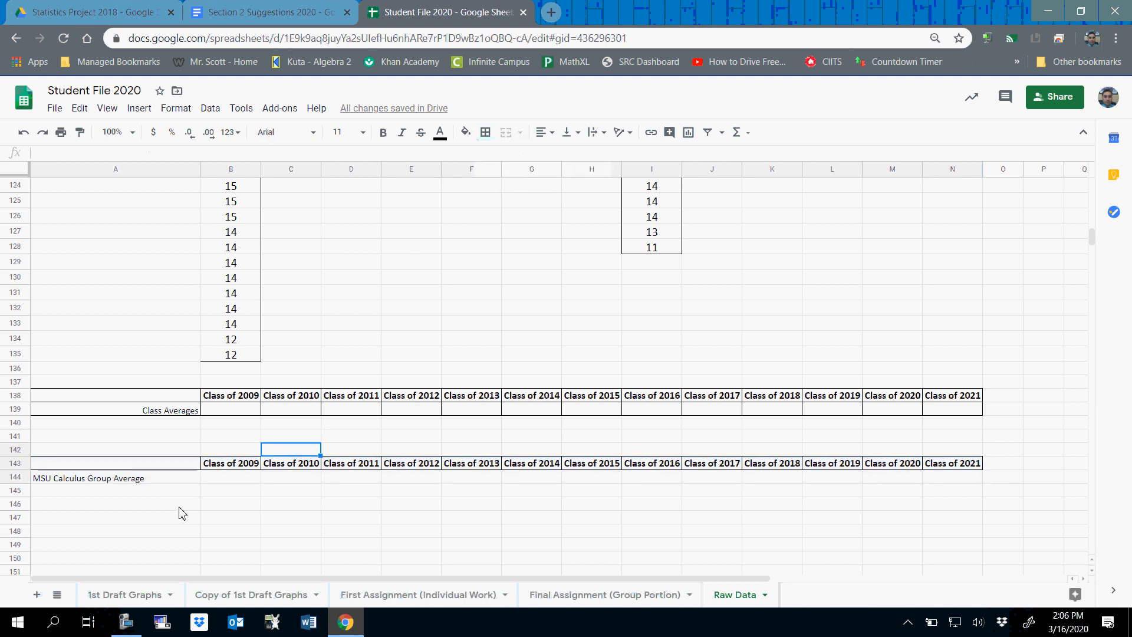
pyautogui.moveTo(168, 467); pyautogui.dragTo(976, 481)
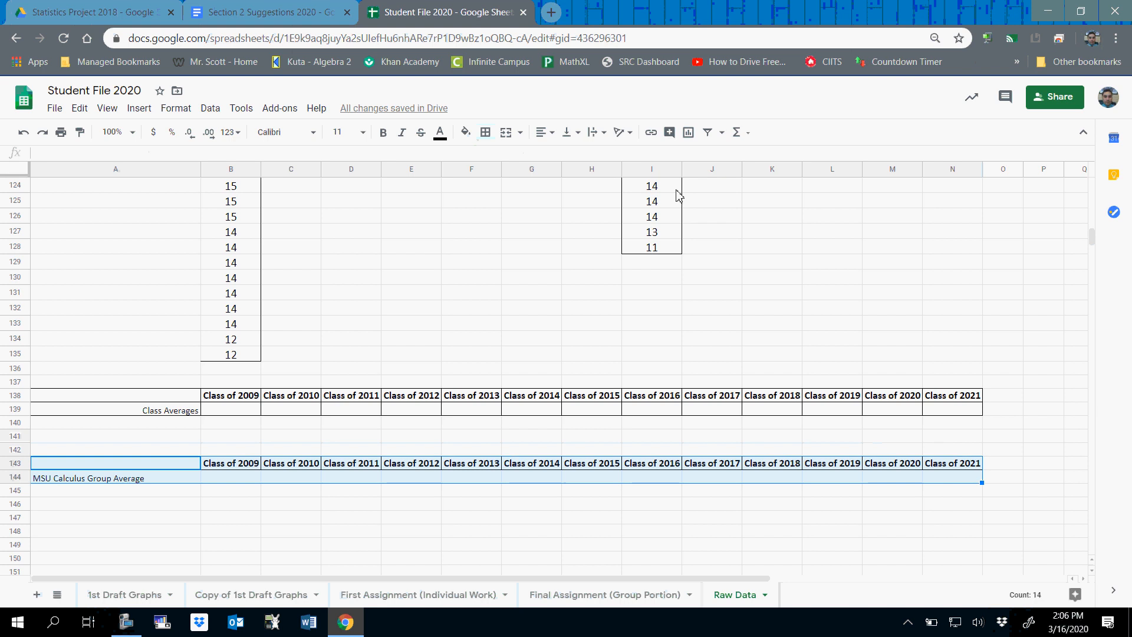
pyautogui.click(486, 133)
pyautogui.click(492, 158)
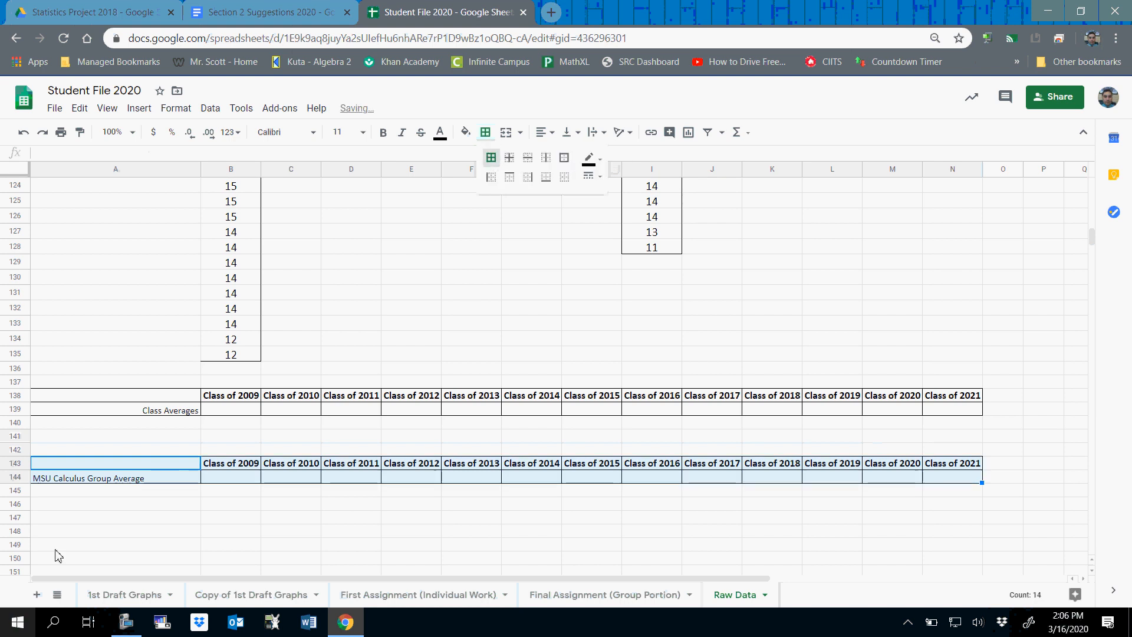
# Step: Right-align the "MSU Calculus Group Average" label in cell A144
pyautogui.click(158, 481)
pyautogui.click(550, 134)
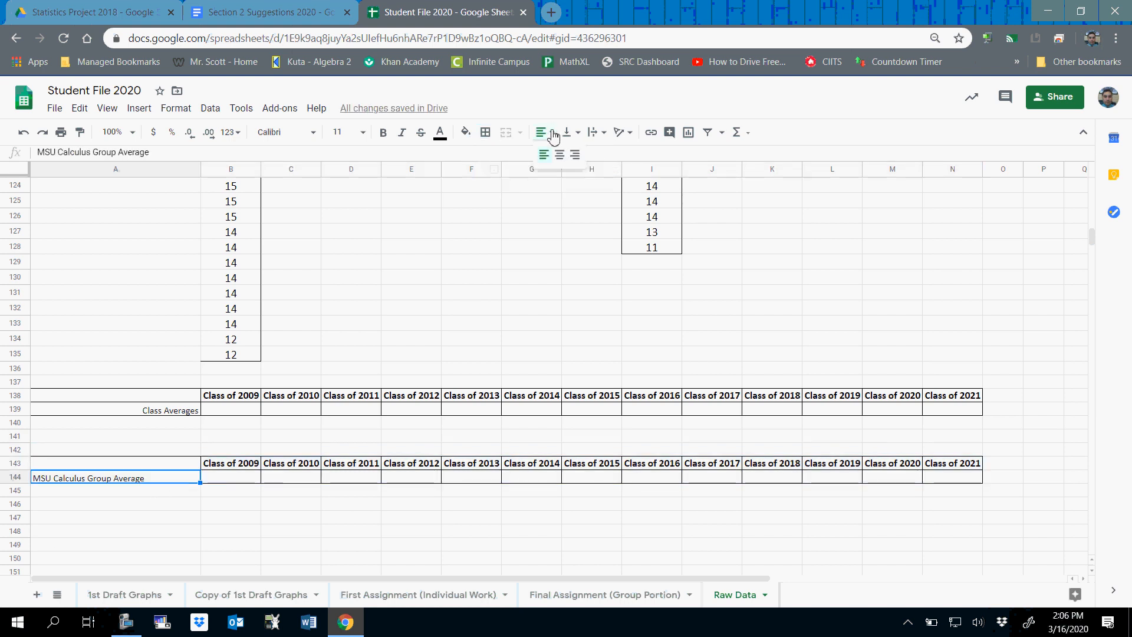
pyautogui.click(567, 167)
pyautogui.click(265, 495)
# Step: Copy the bordered table A143:N144 and paste it at A147 as a third summary table
pyautogui.moveTo(188, 465); pyautogui.dragTo(948, 480)
pyautogui.hotkey('ctrl', 'c')
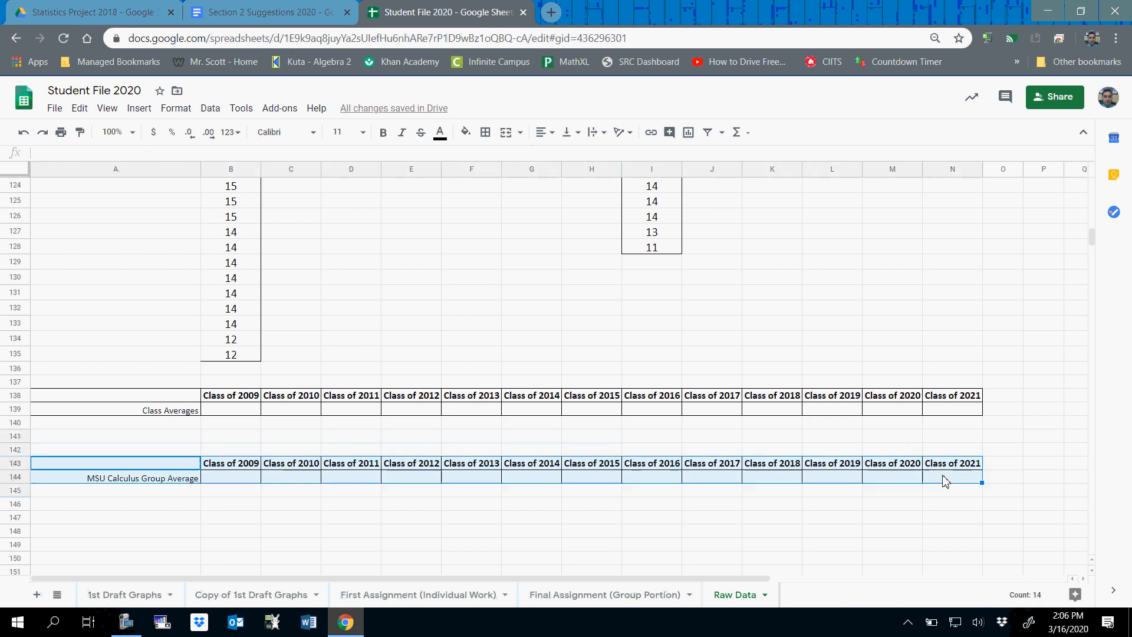
pyautogui.click(126, 506)
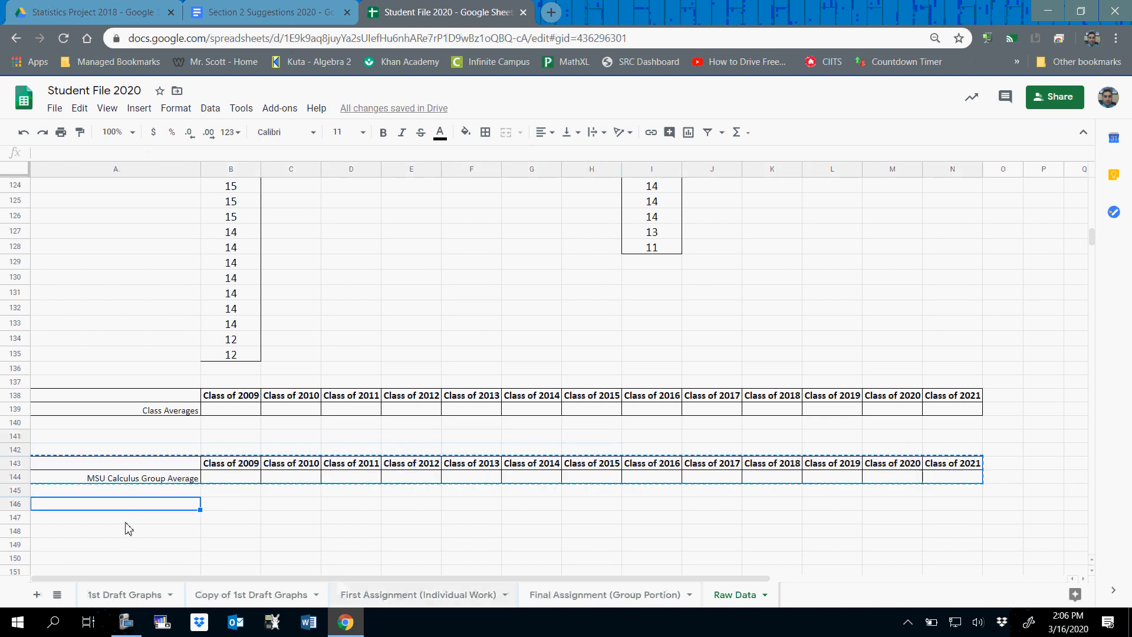
pyautogui.click(126, 519)
pyautogui.hotkey('ctrl', 'v')
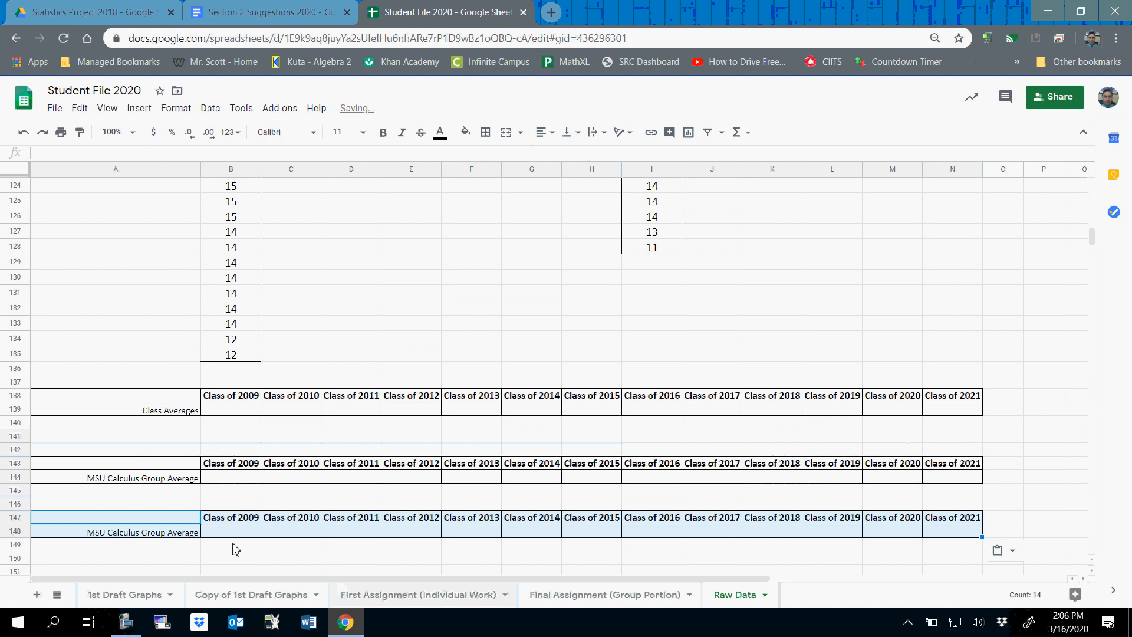
# Step: Replace the label in cell A148 with "NOT College Ready Group Average"
pyautogui.click(137, 537)
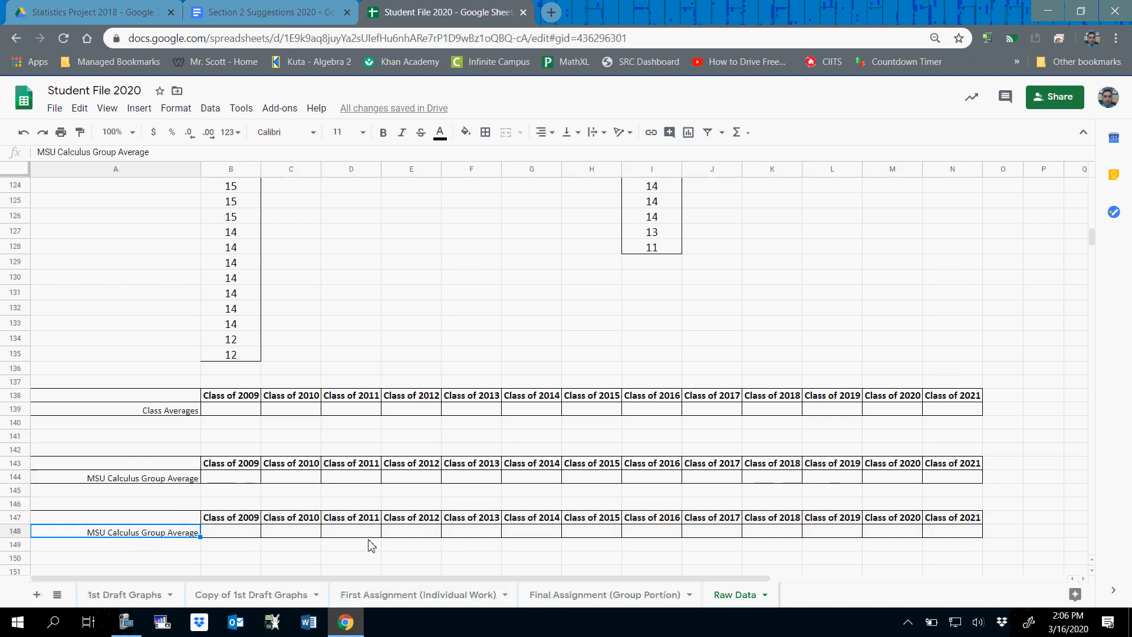
pyautogui.write('MSU')
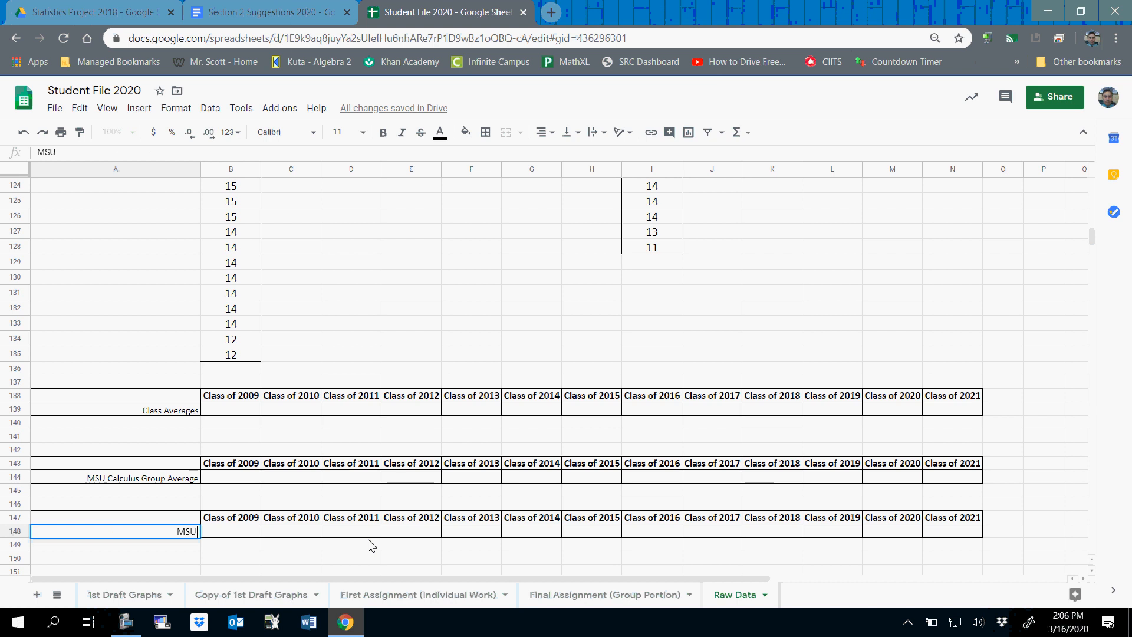
pyautogui.press('BackSpace')
pyautogui.press('BackSpace')
pyautogui.press('BackSpace')
pyautogui.write('No')
pyautogui.write('leg')
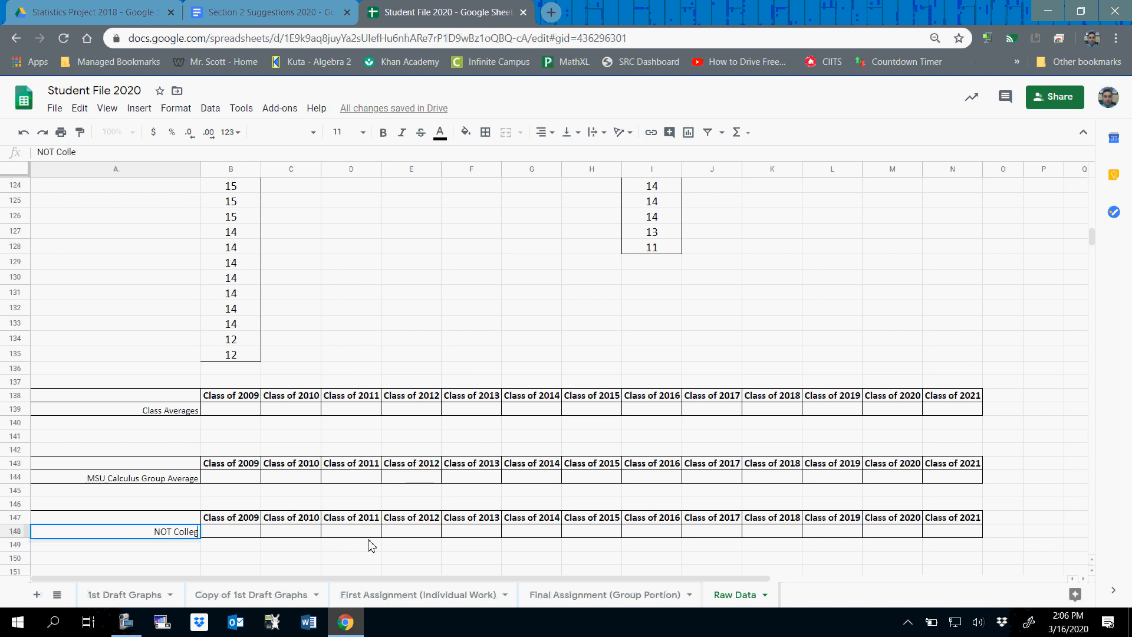
pyautogui.write('e Ready Group')
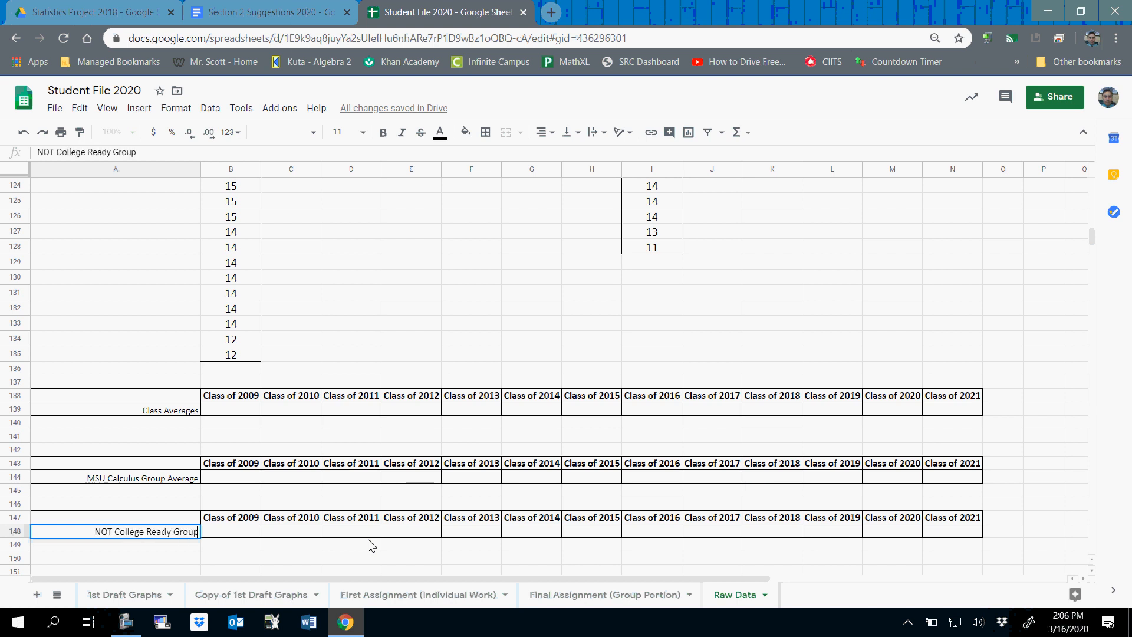
pyautogui.write(' Average')
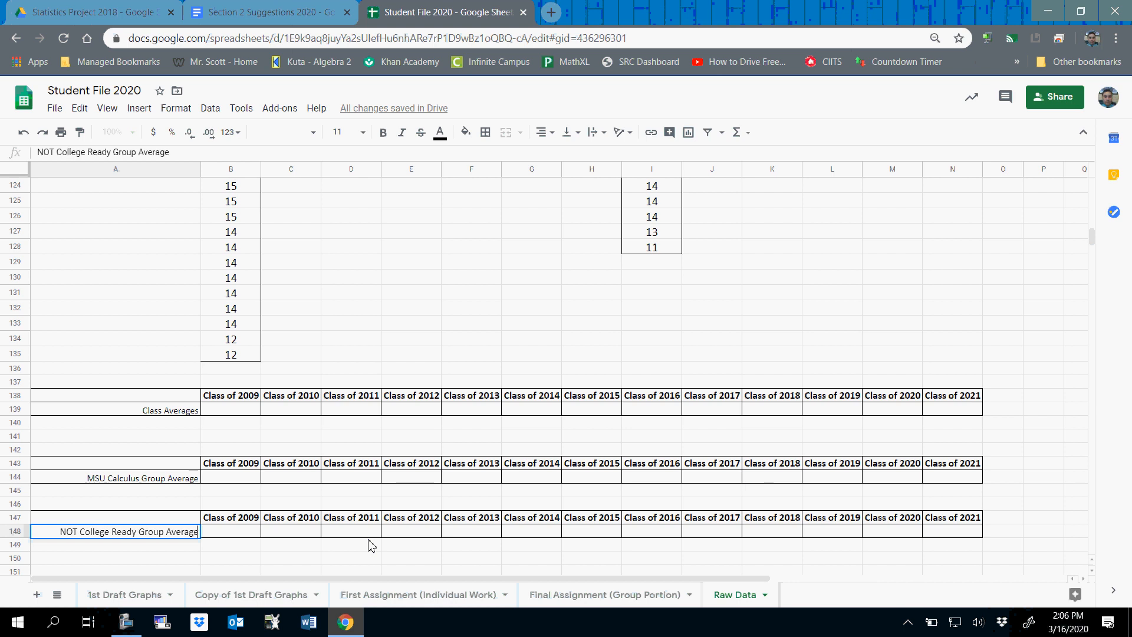
pyautogui.press('Return')
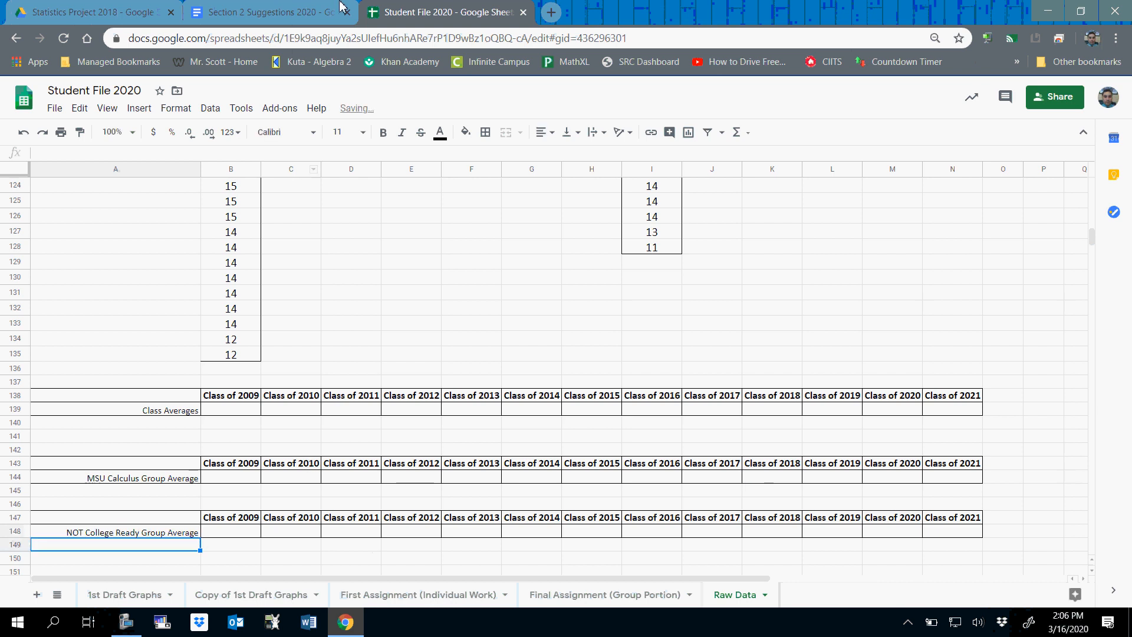
# Step: Switch to the Section 2 Suggestions document, examine the CPE and College Calculus benchmarks and the list of ideas, and return to the Student File 2020 spreadsheet
pyautogui.click(254, 10)
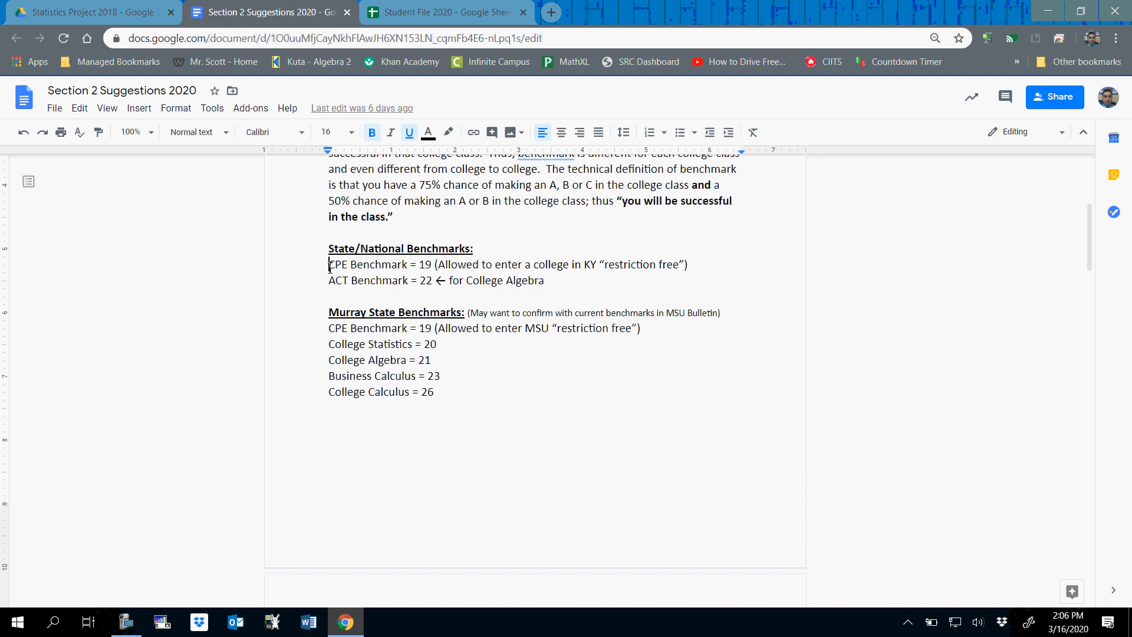
pyautogui.moveTo(329, 267); pyautogui.dragTo(430, 266)
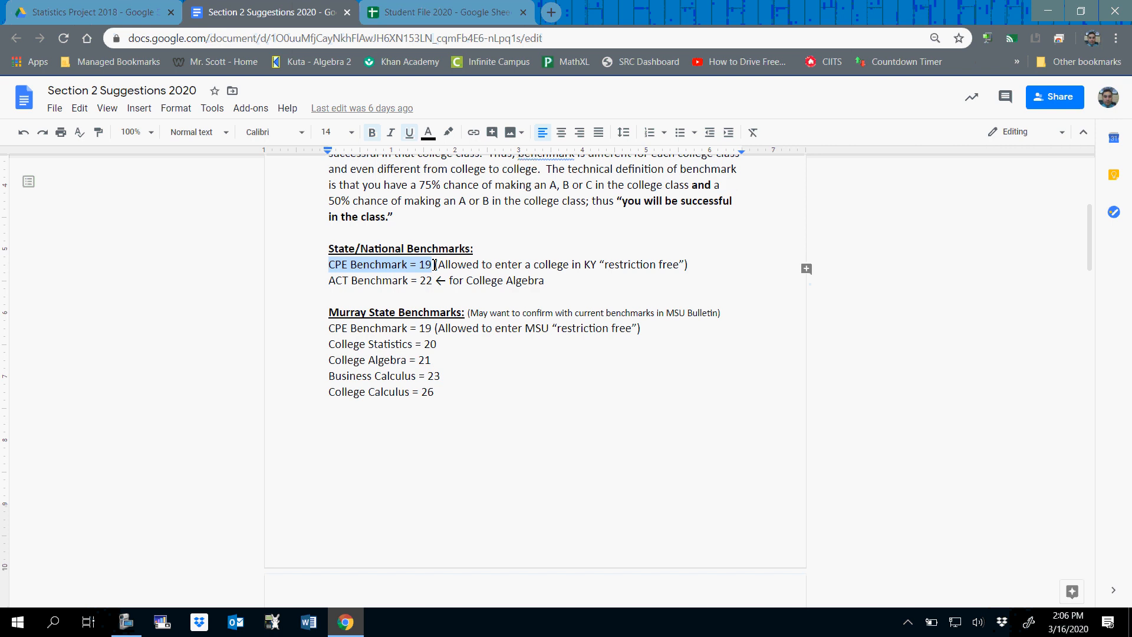
pyautogui.click(405, 8)
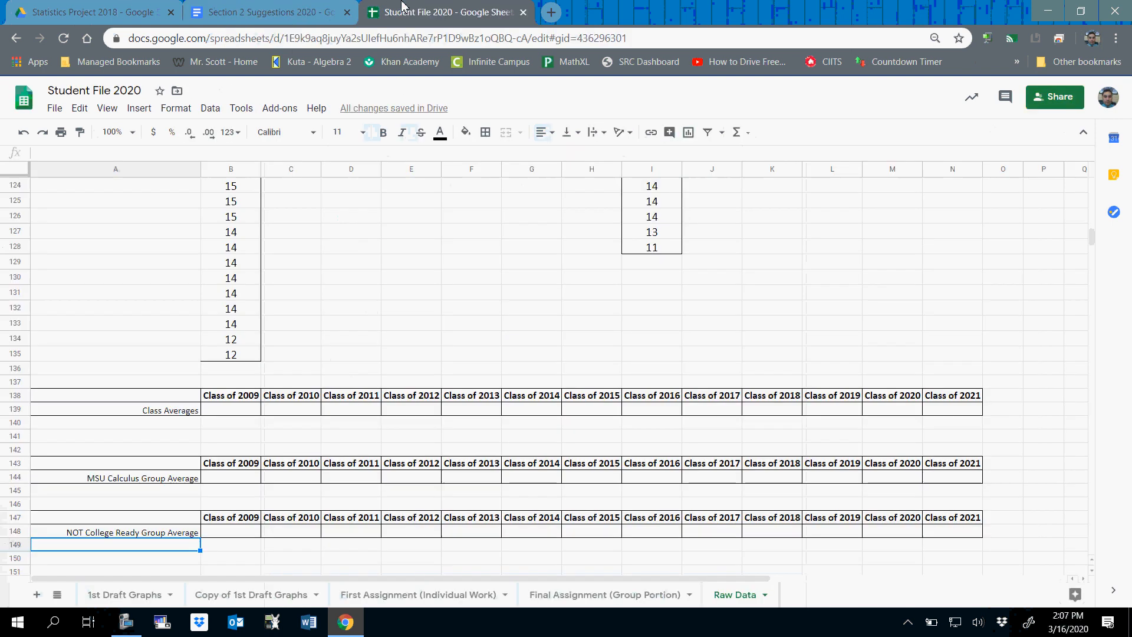
pyautogui.click(105, 534)
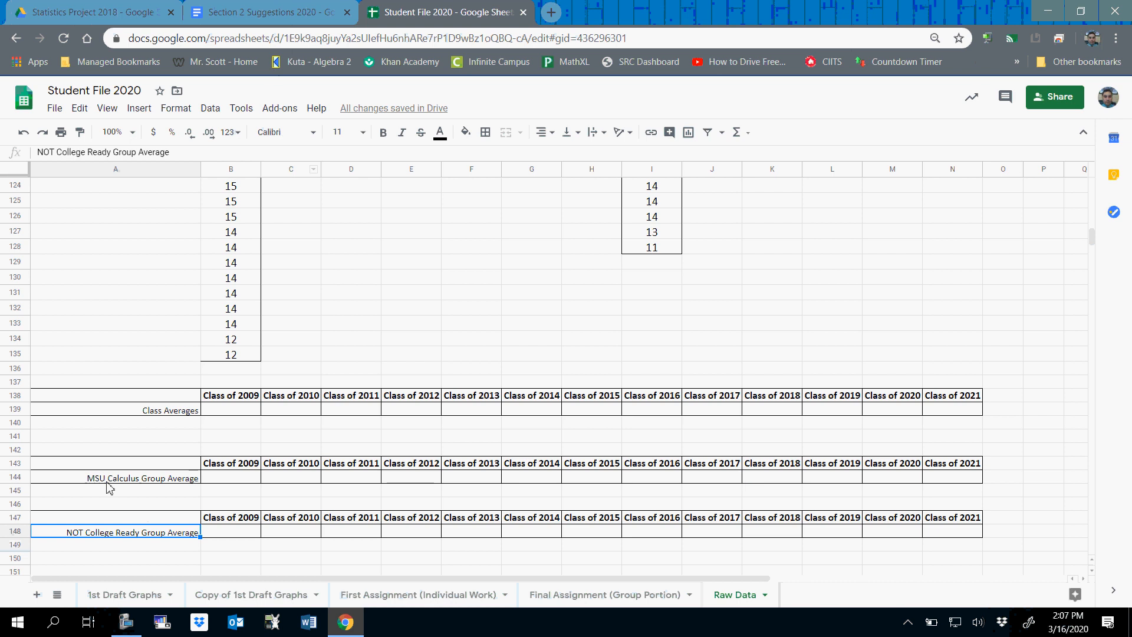
pyautogui.click(137, 480)
pyautogui.click(242, 13)
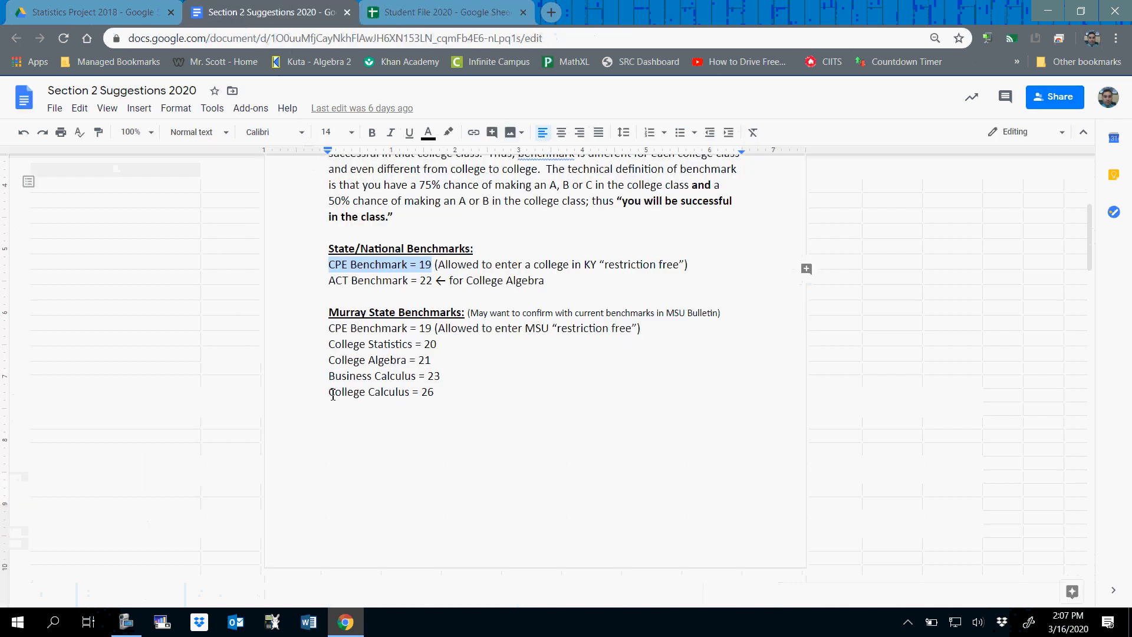
pyautogui.moveTo(333, 394); pyautogui.dragTo(440, 393)
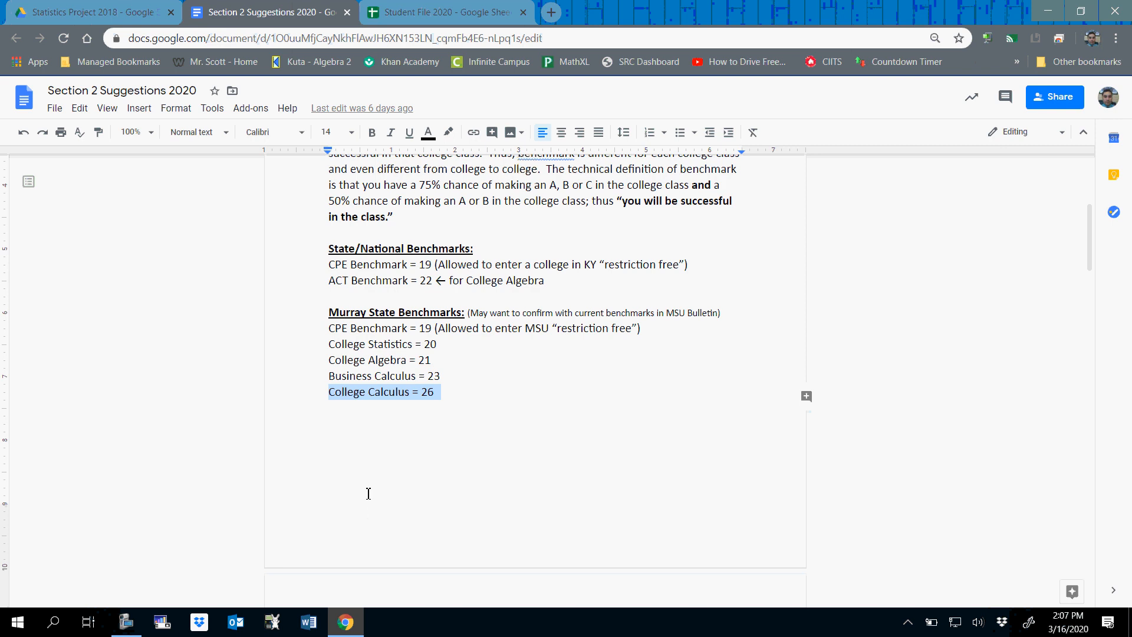
pyautogui.scroll(-10, 368, 493)
pyautogui.scroll(3, 372, 496)
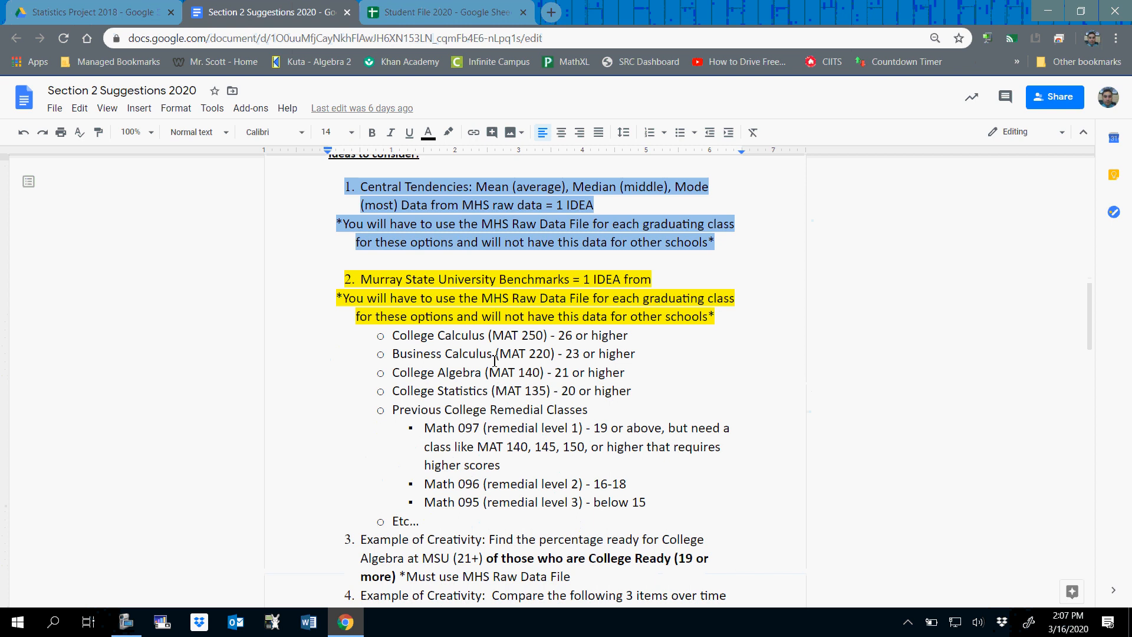
pyautogui.click(366, 12)
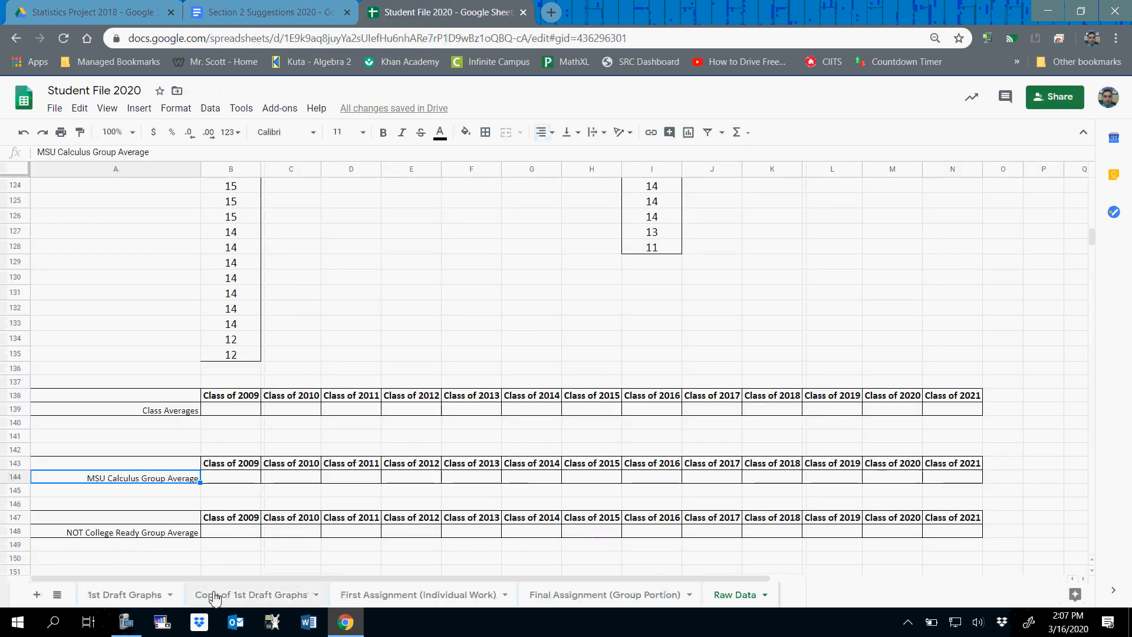
# Step: Select the Class of 2009 scores in B4:B42 and set the selection summary to show their average
pyautogui.click(239, 411)
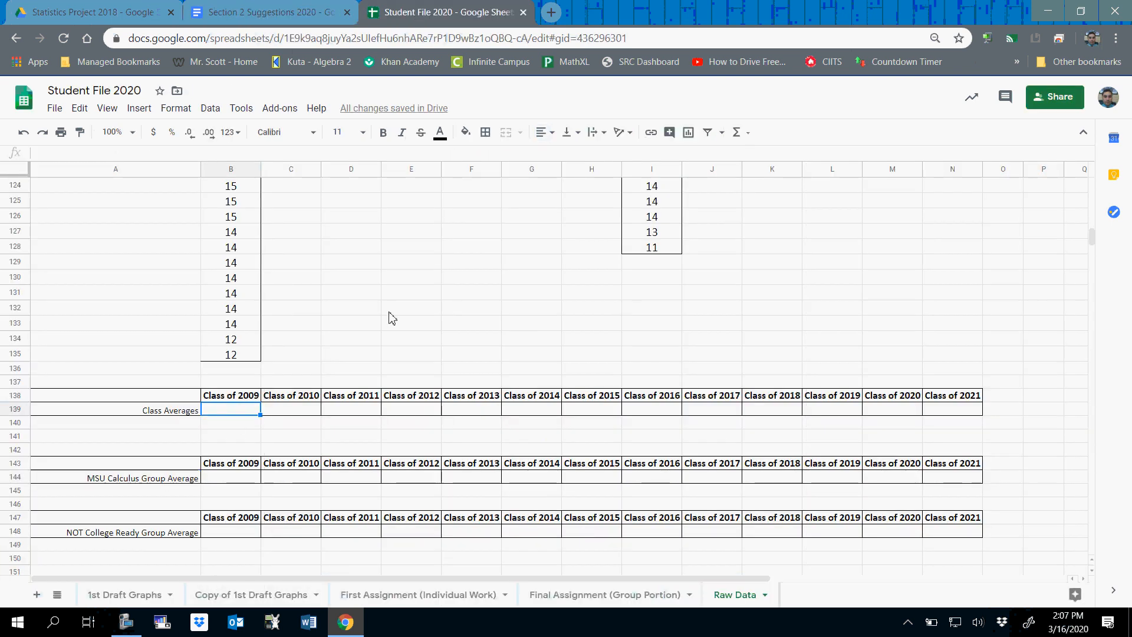
pyautogui.scroll(20, 368, 354)
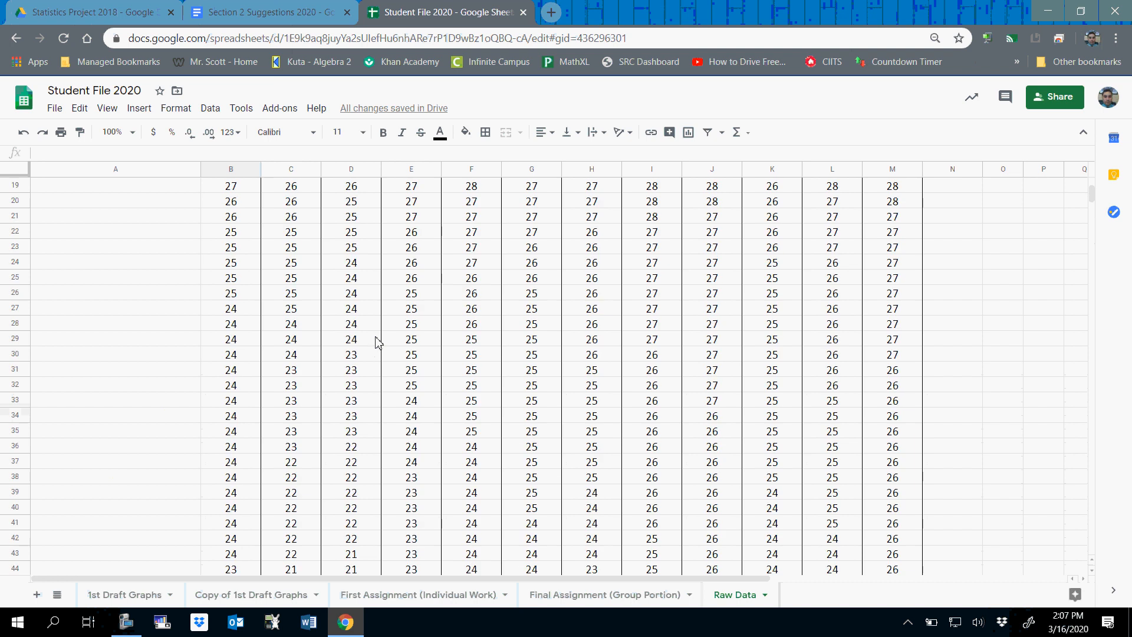
pyautogui.moveTo(236, 236); pyautogui.dragTo(232, 555)
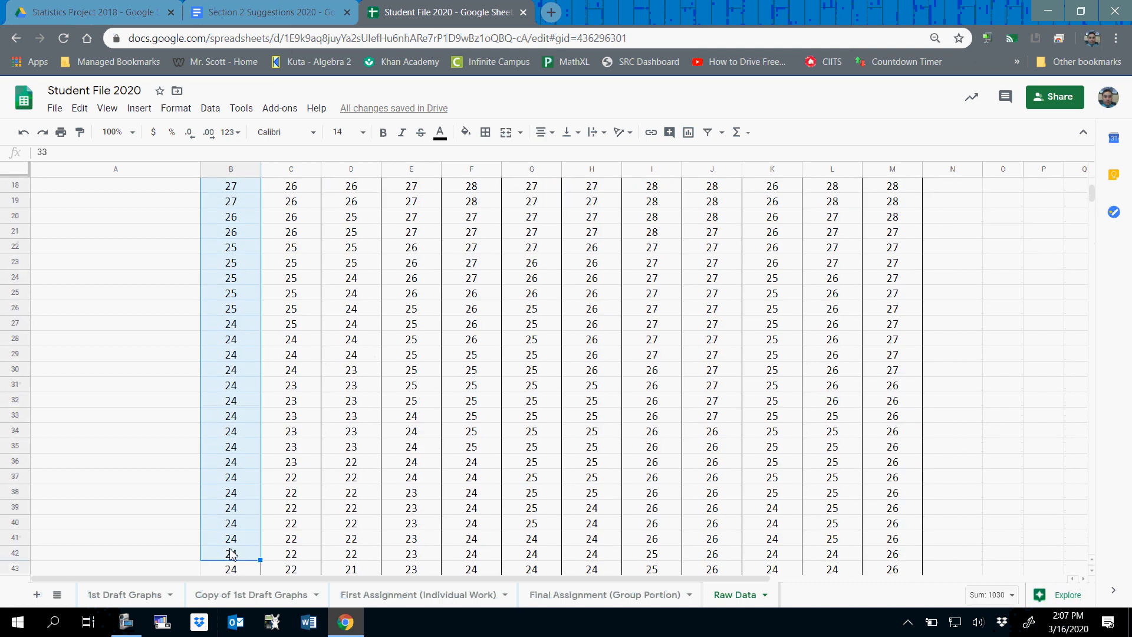
pyautogui.click(996, 595)
pyautogui.click(963, 508)
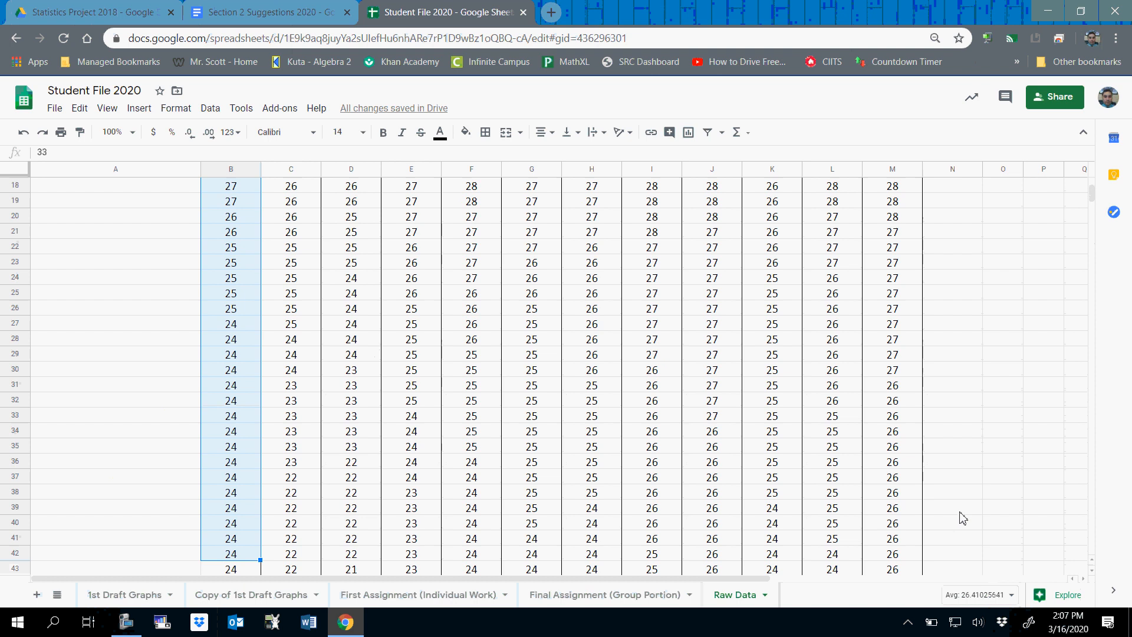
# Step: Check the count of the selected Class of 2009 scores and return the selection summary to the average
pyautogui.click(979, 600)
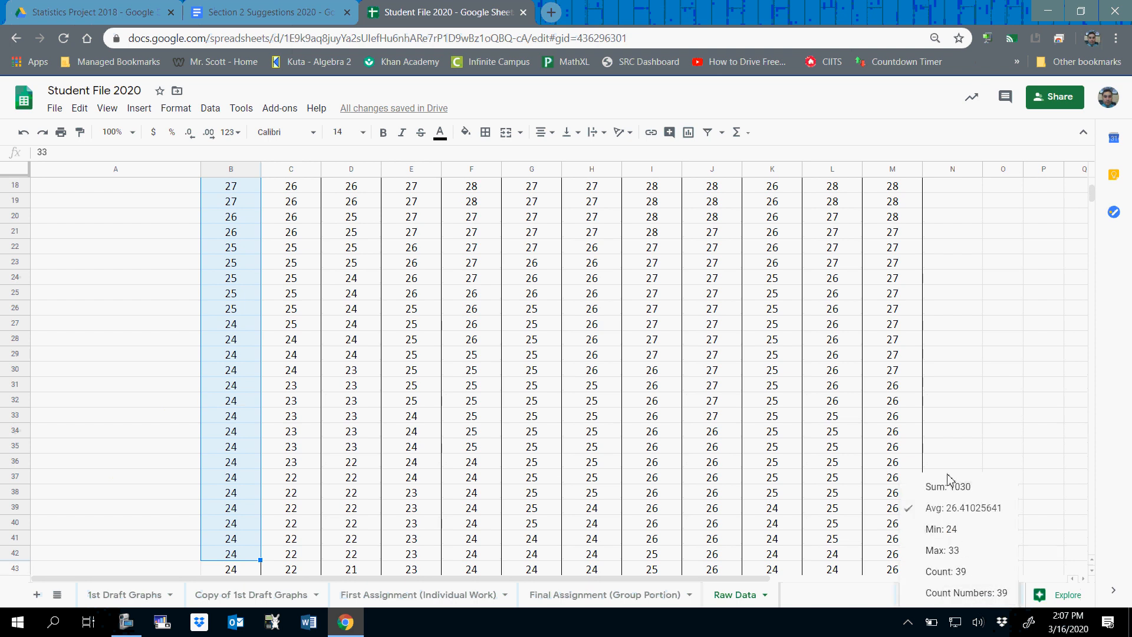
pyautogui.click(950, 571)
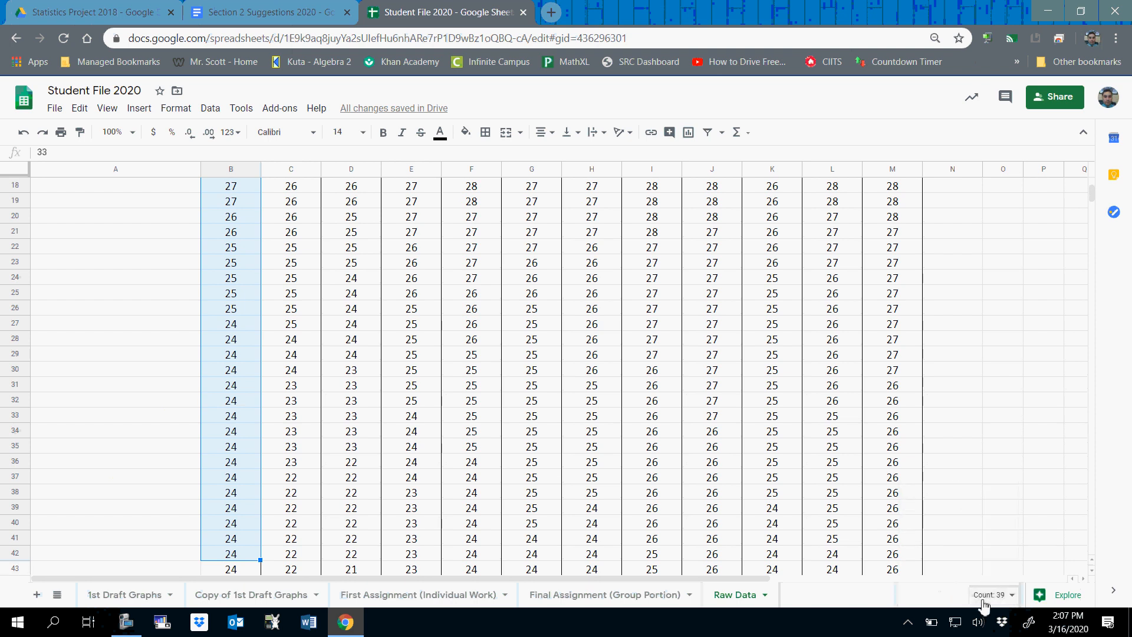
pyautogui.click(982, 596)
pyautogui.click(965, 510)
pyautogui.click(967, 595)
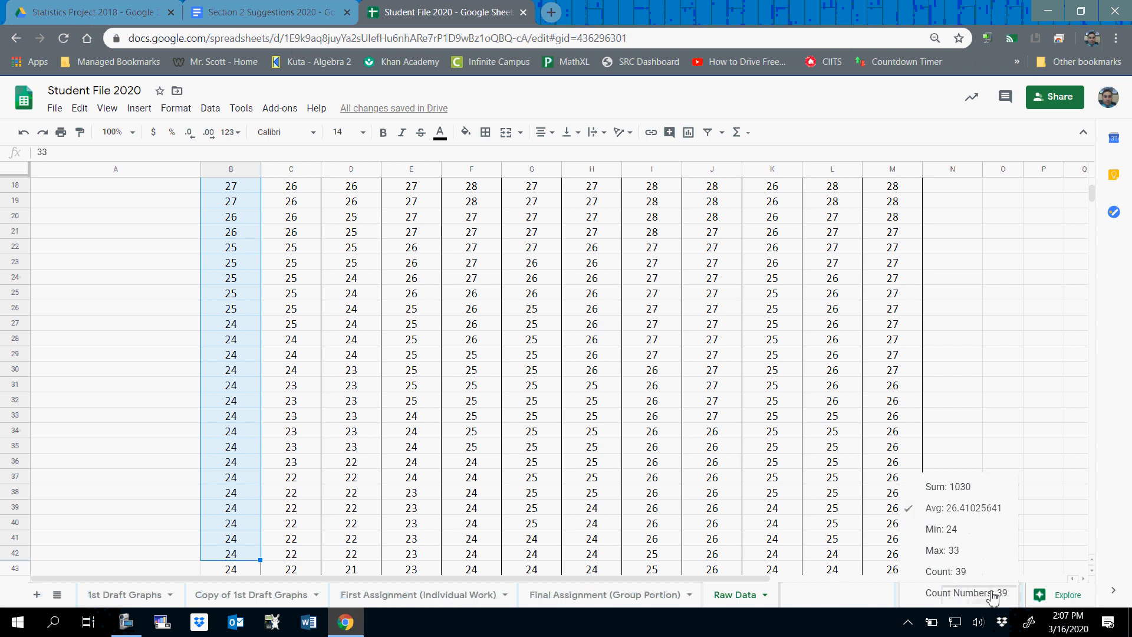
pyautogui.click(954, 517)
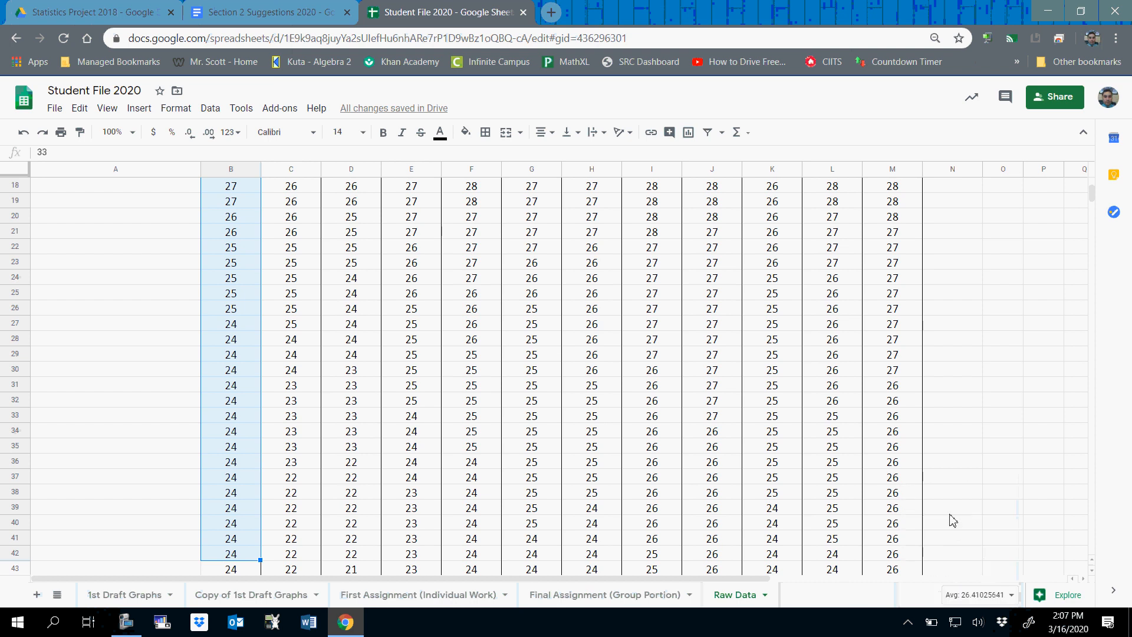
# Step: Select all Class of 2009 scores in B4:B135 to get their average and enter 19.9 in cell B139
pyautogui.click(257, 419)
pyautogui.scroll(5, 259, 419)
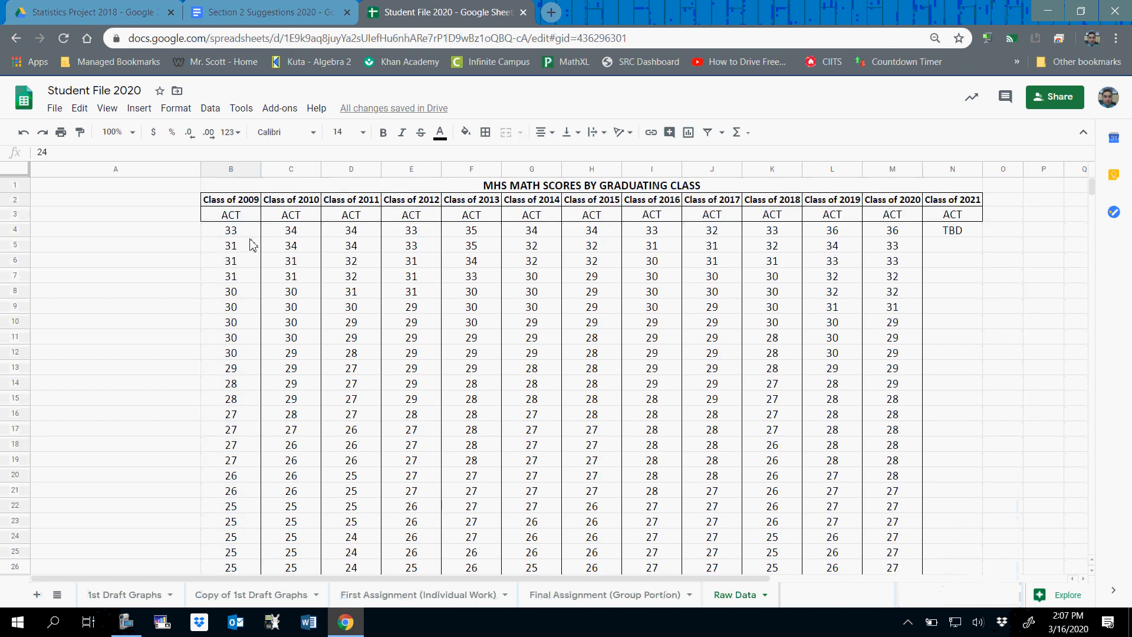
pyautogui.moveTo(248, 232); pyautogui.dragTo(234, 560)
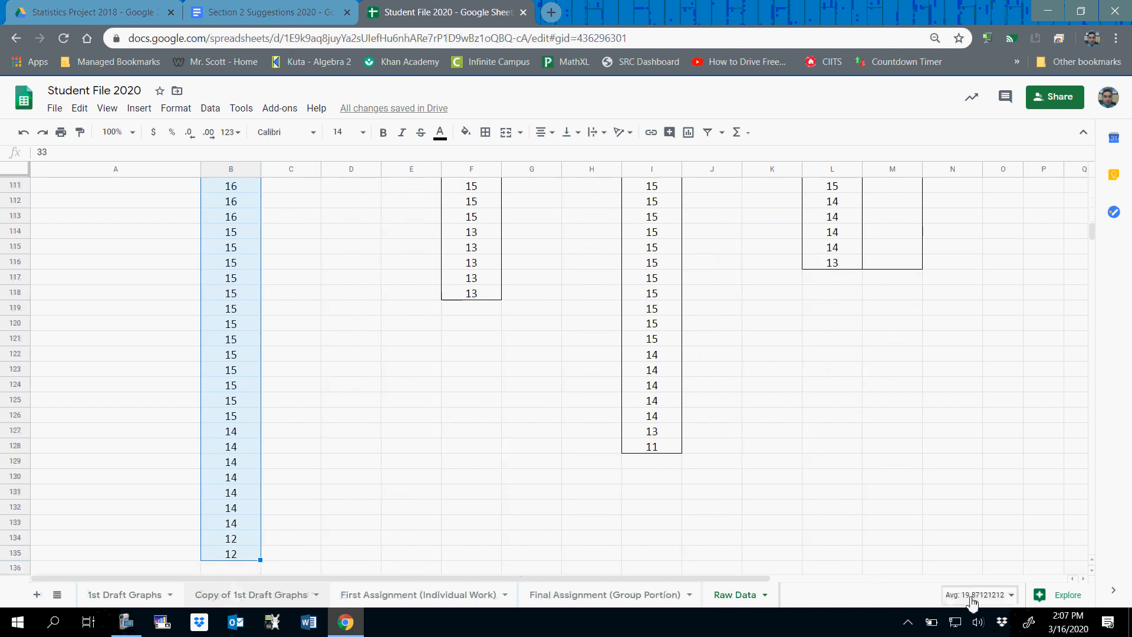
pyautogui.scroll(-3, 455, 416)
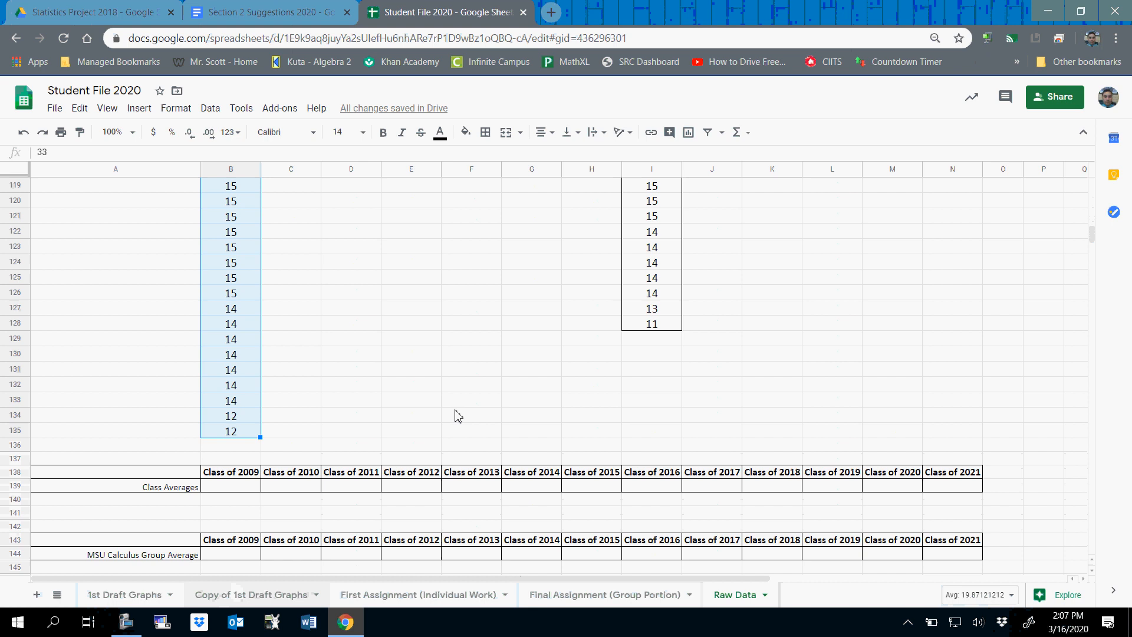
pyautogui.click(244, 487)
pyautogui.write('19.')
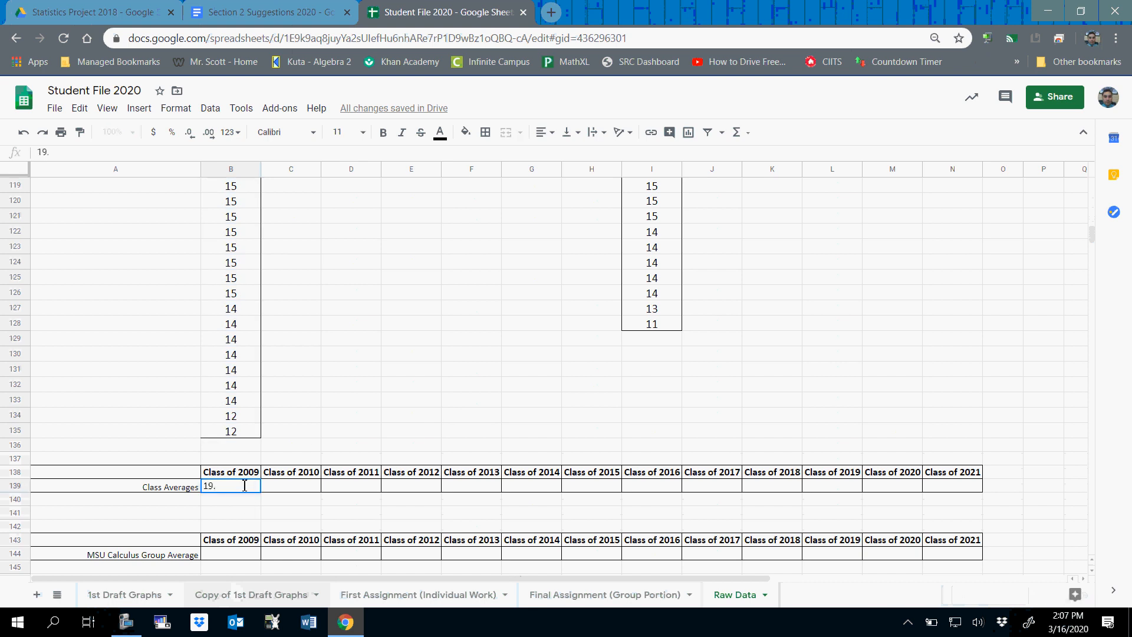
pyautogui.write('9')
pyautogui.press('Return')
# Step: Get the average of the Class of 2010 scores in C4:C106, enter 20.49 in C139 and format it to one decimal place
pyautogui.scroll(5, 299, 490)
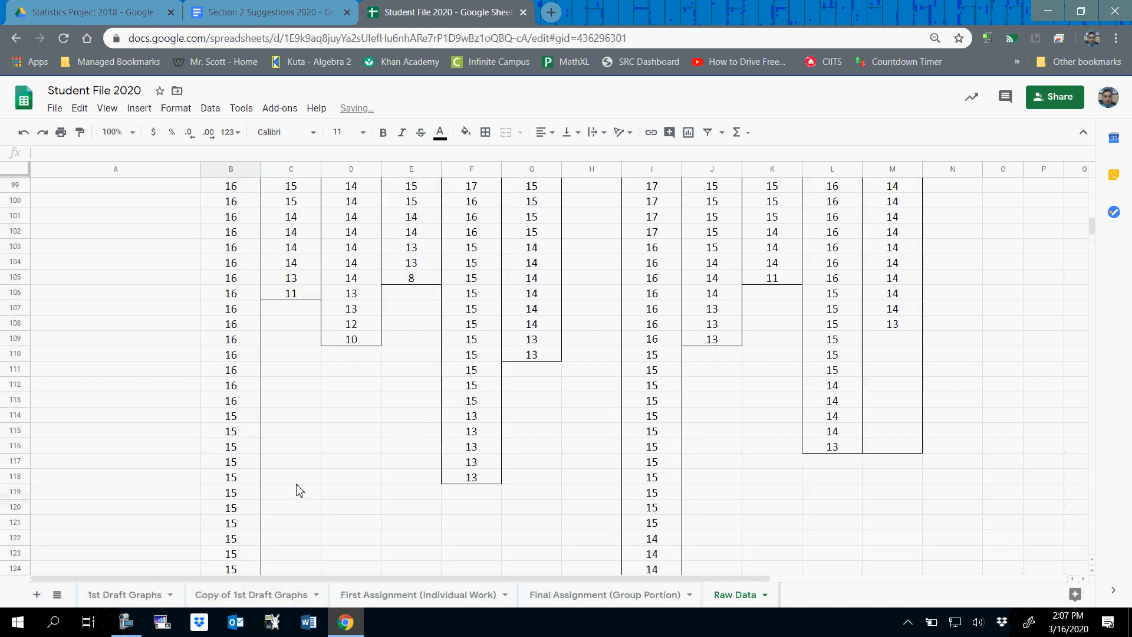
pyautogui.scroll(20, 348, 363)
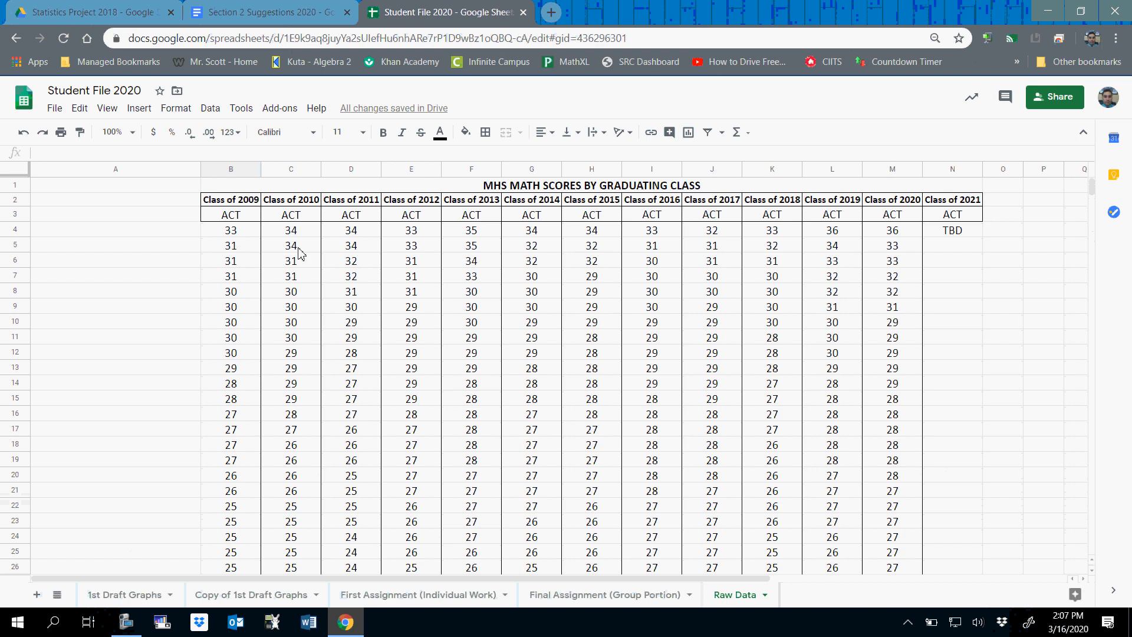
pyautogui.moveTo(301, 237); pyautogui.dragTo(291, 324)
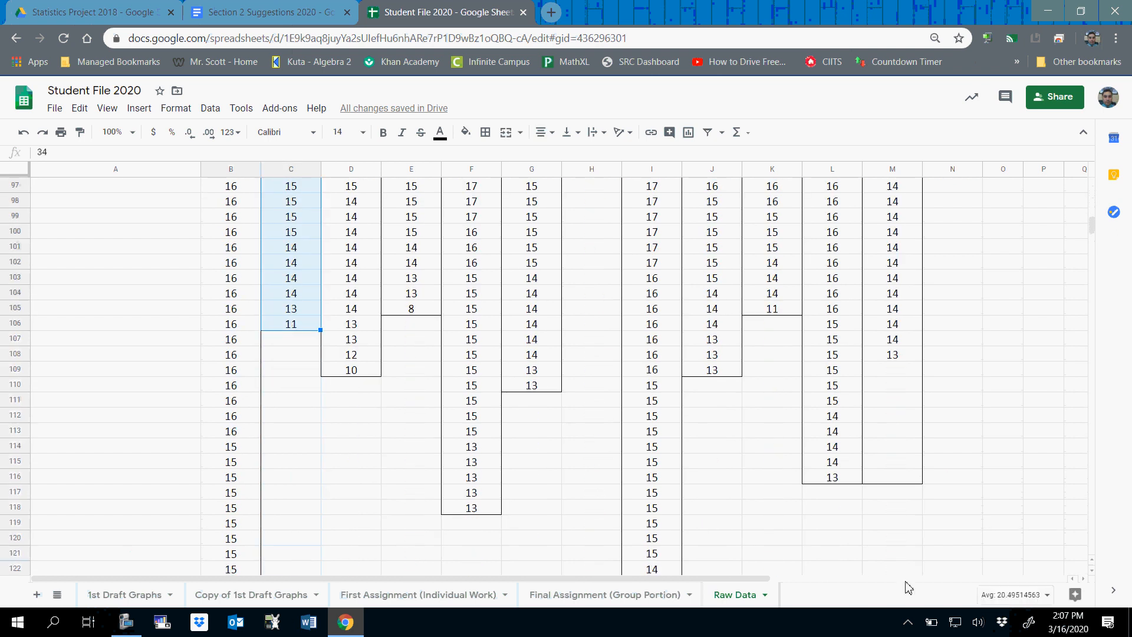
pyautogui.scroll(-7, 379, 481)
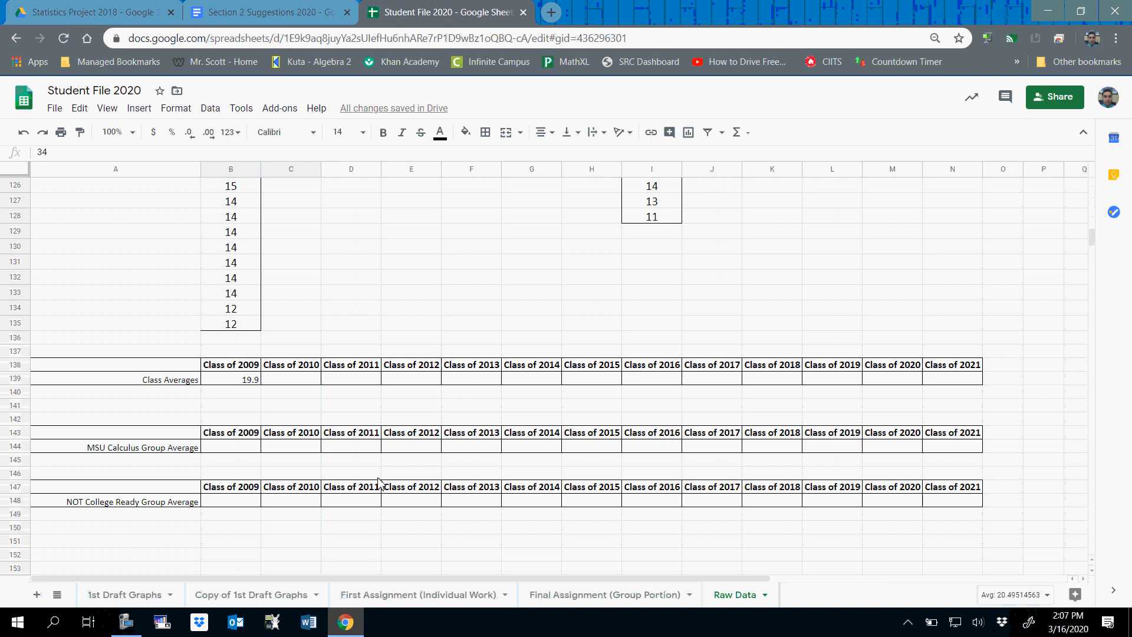
pyautogui.click(298, 381)
pyautogui.write('20.49')
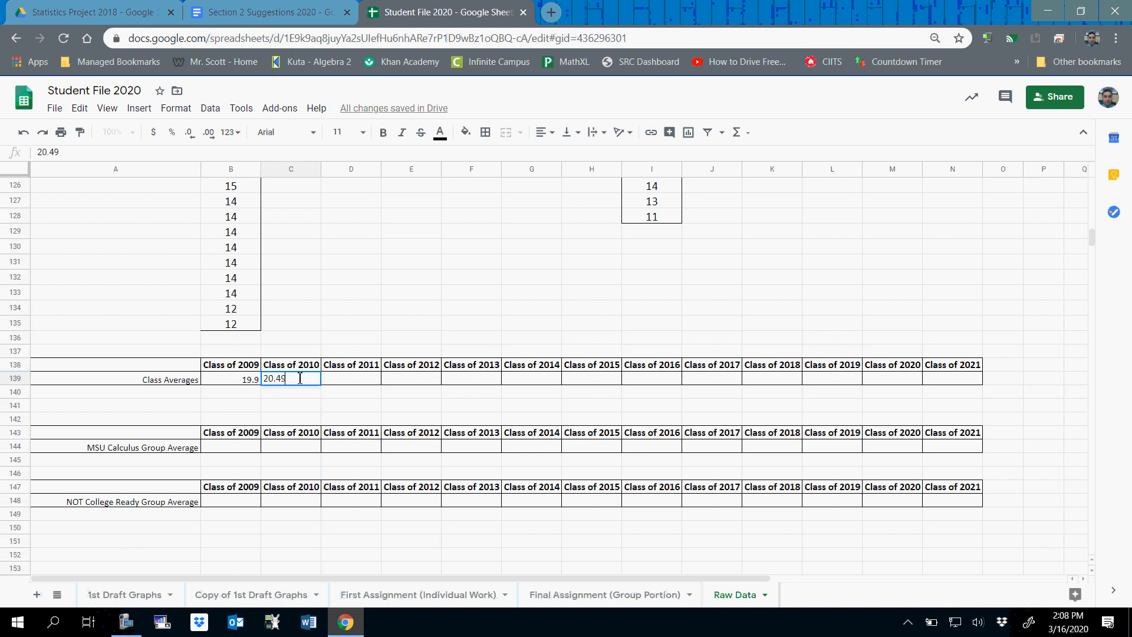
pyautogui.press('Return')
pyautogui.click(304, 380)
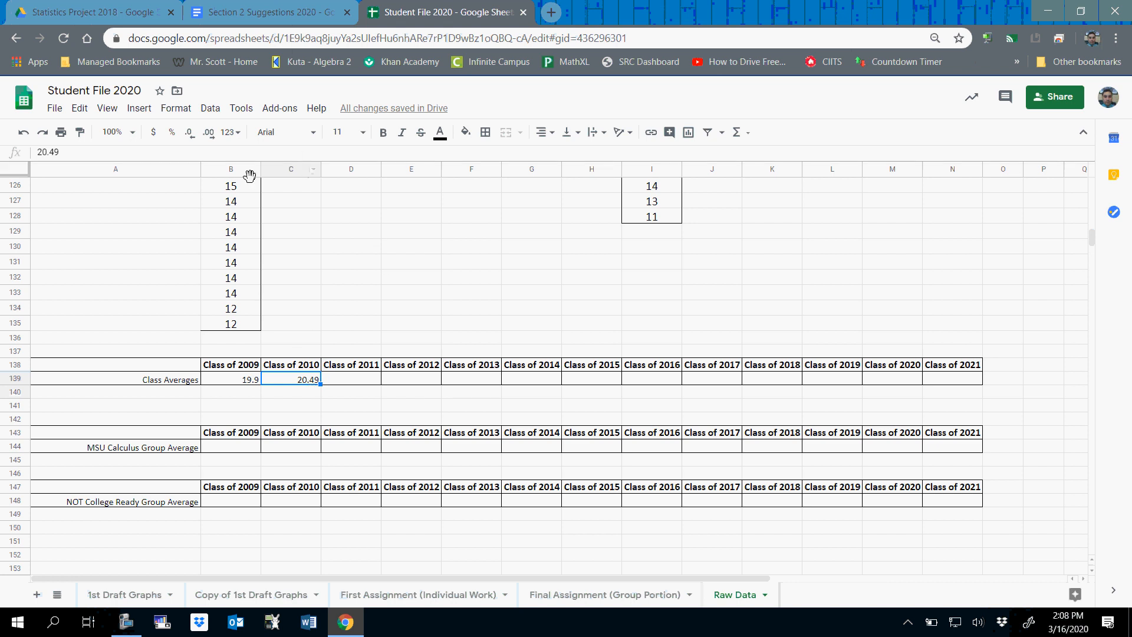
pyautogui.click(196, 140)
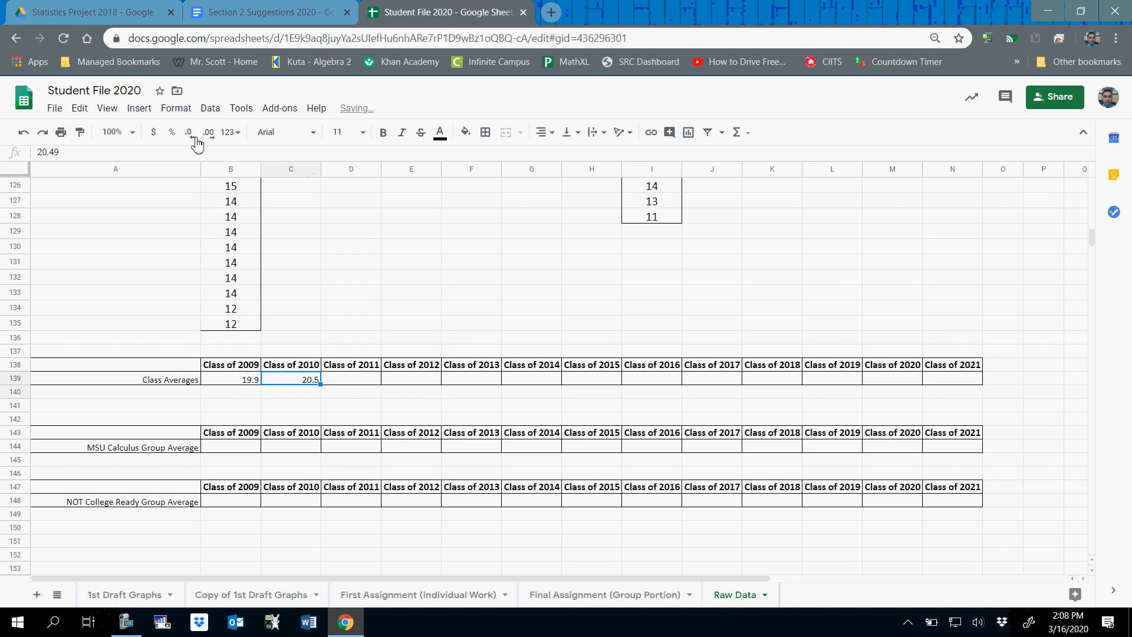
# Step: Enter the class averages 20.6 for 2011, 20.9 for 2012 and 21.1 for 2013 in cells D139:F139
pyautogui.click(327, 382)
pyautogui.click(315, 382)
pyautogui.click(328, 382)
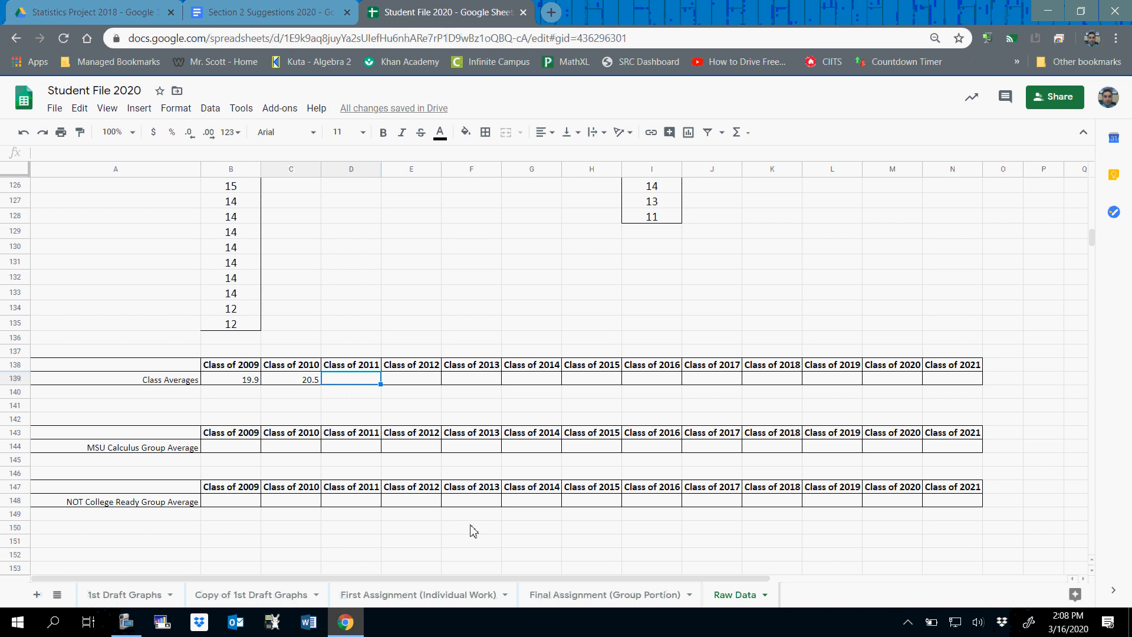
pyautogui.write('20.6')
pyautogui.press('Tab')
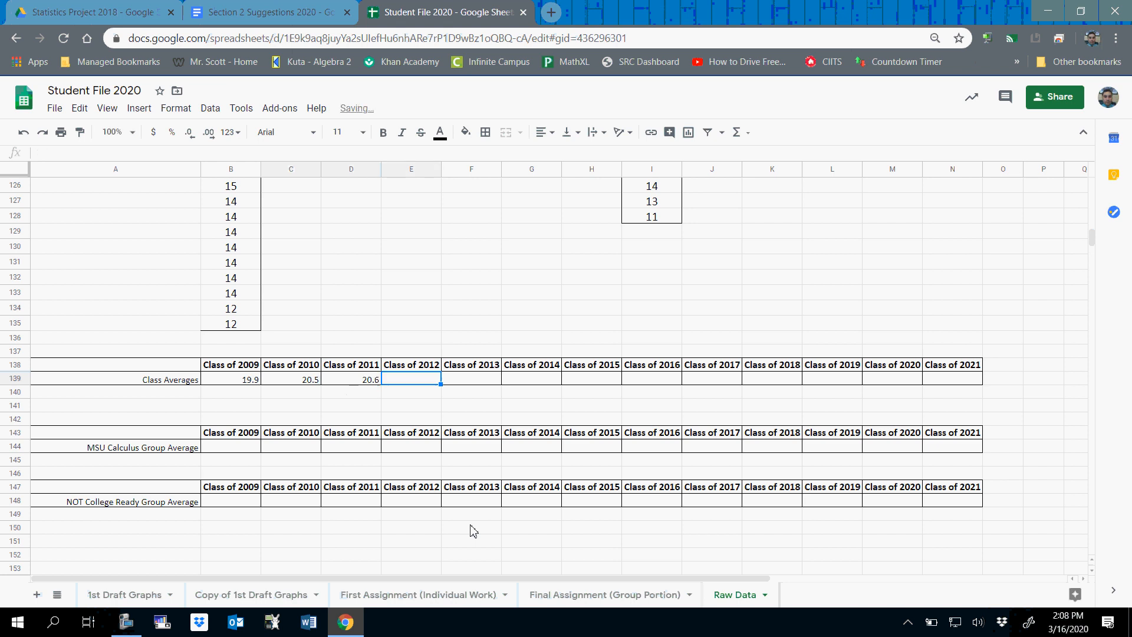
pyautogui.write('20.9')
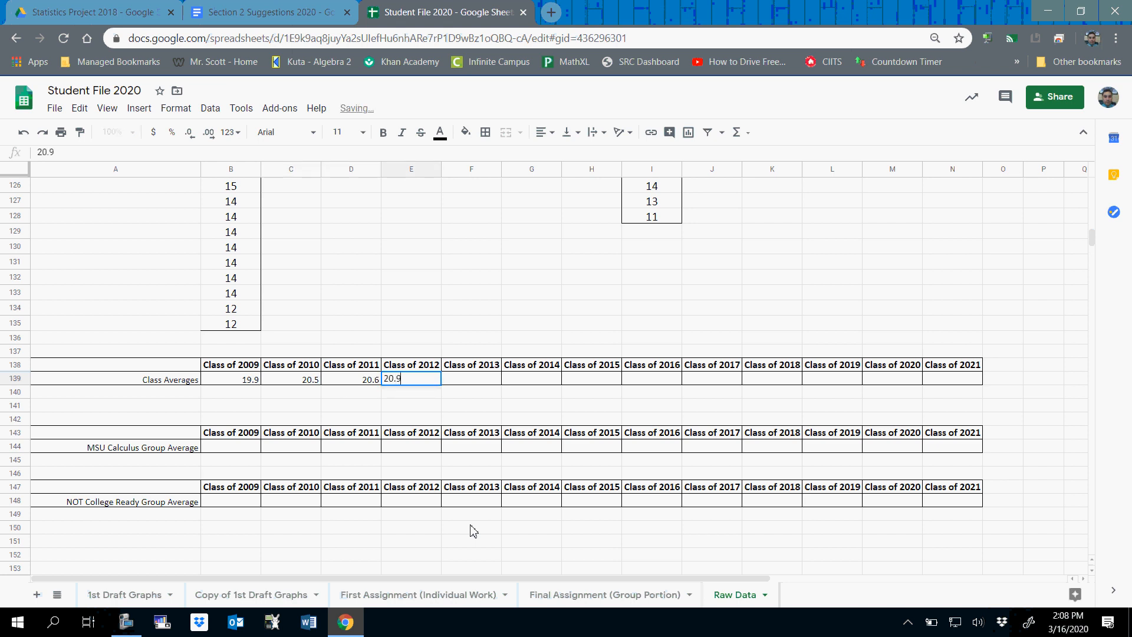
pyautogui.press('Tab')
pyautogui.write('21.1')
pyautogui.press('Tab')
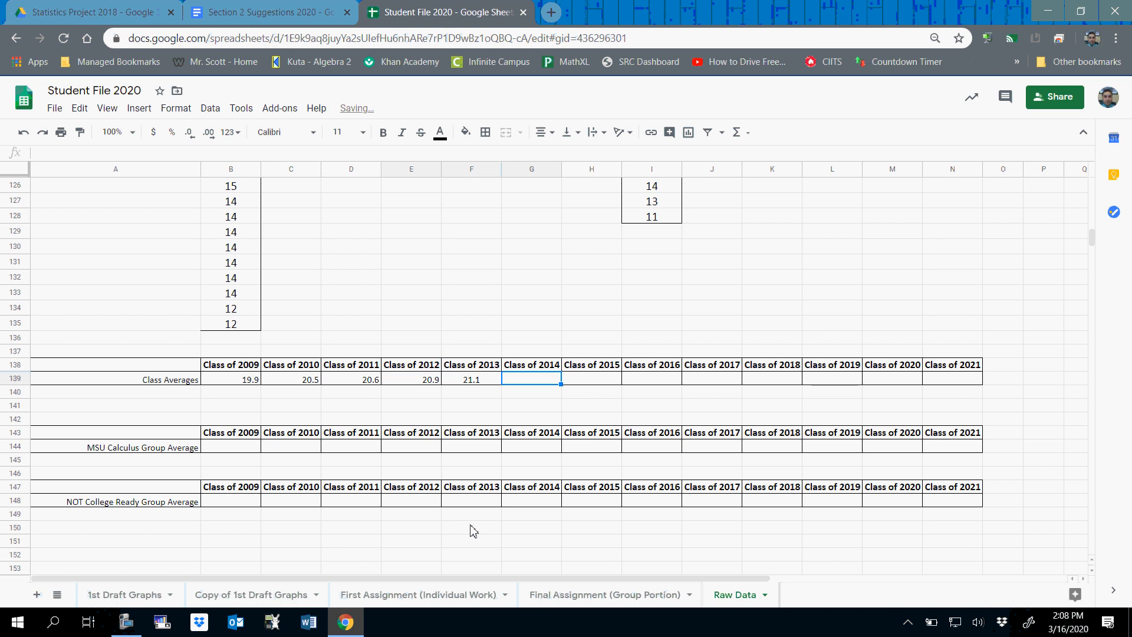
# Step: Fill G139:J139 with the averages 22, 21.5, 22.4 and 22.5 for the classes of 2014 through 2017
pyautogui.write('22')
pyautogui.press('Tab')
pyautogui.write('21.5')
pyautogui.press('Tab')
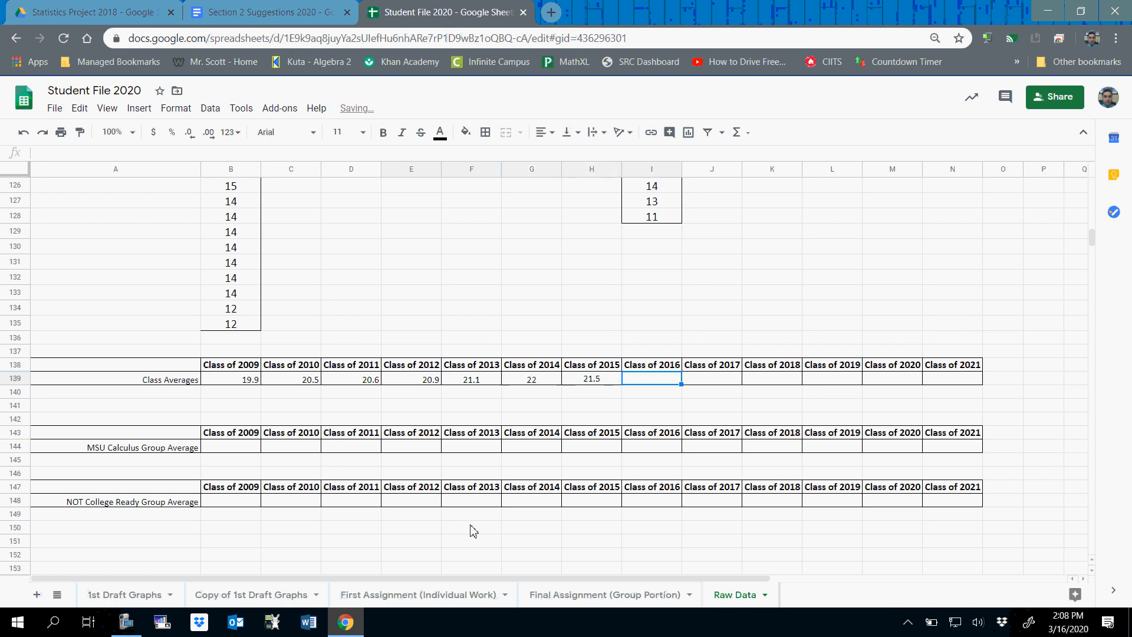
pyautogui.write('22.4')
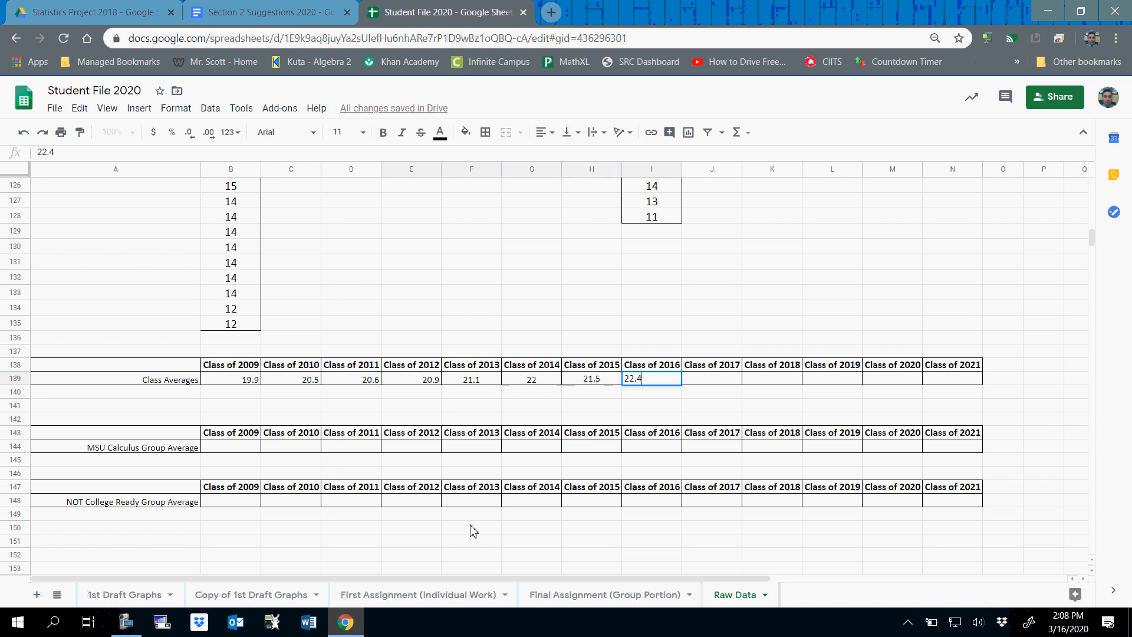
pyautogui.press('Tab')
pyautogui.write('22.5')
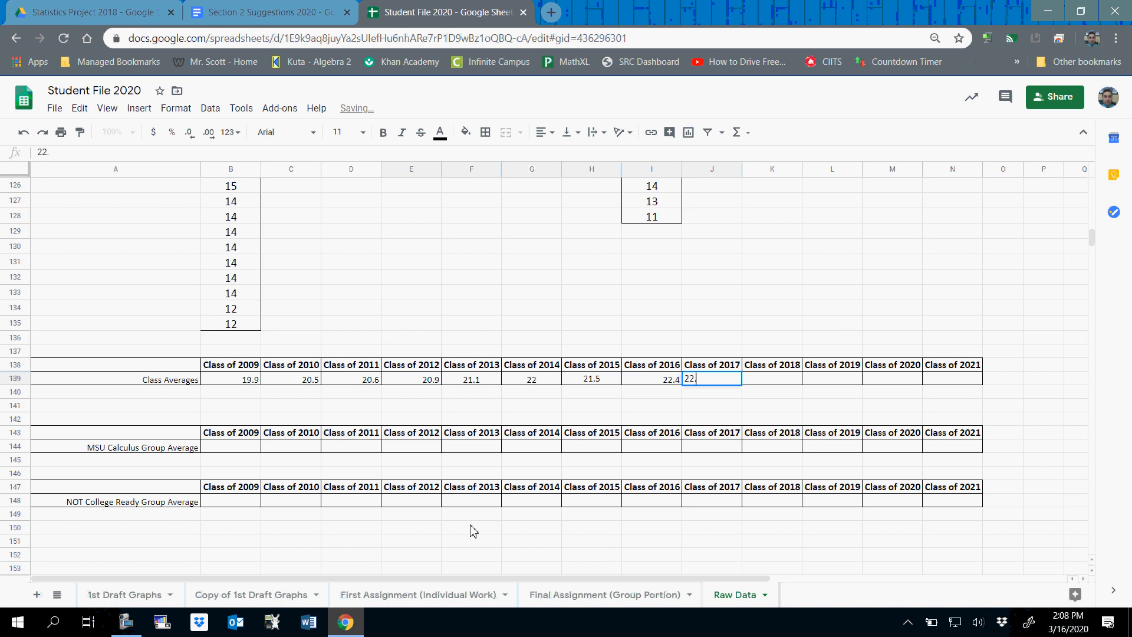
pyautogui.press('Tab')
# Step: Enter 22.6 as the Class of 2018 average in cell K139, correcting any mistyped entry
pyautogui.write('2.2')
pyautogui.press('Return')
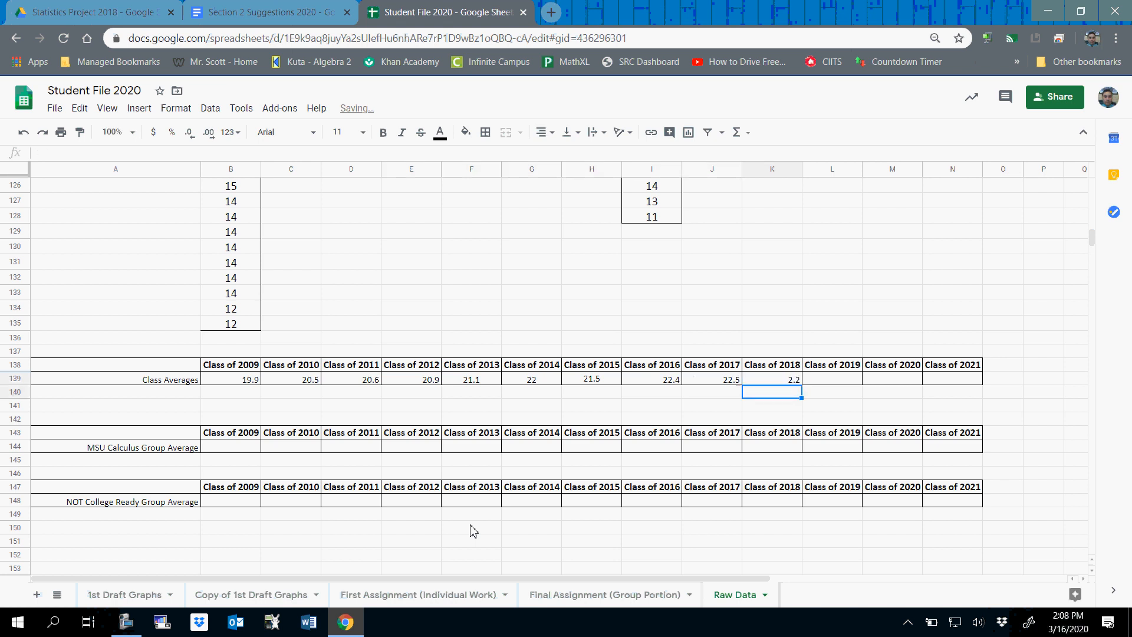
pyautogui.press('Up')
pyautogui.write('22.6')
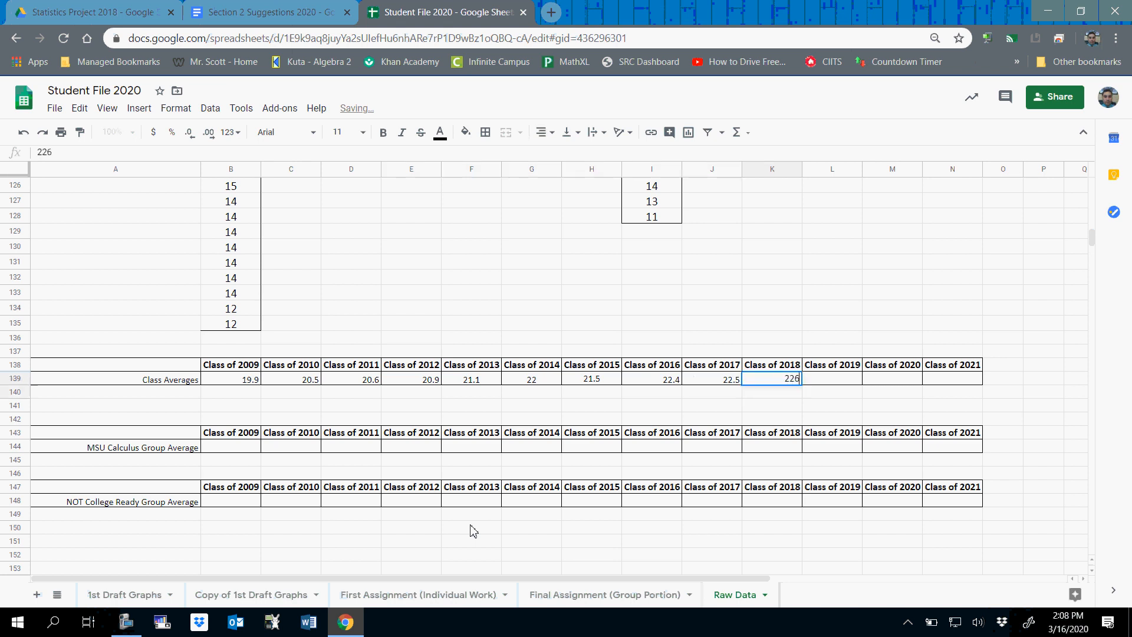
pyautogui.press('BackSpace')
pyautogui.write('.6')
pyautogui.press('Tab')
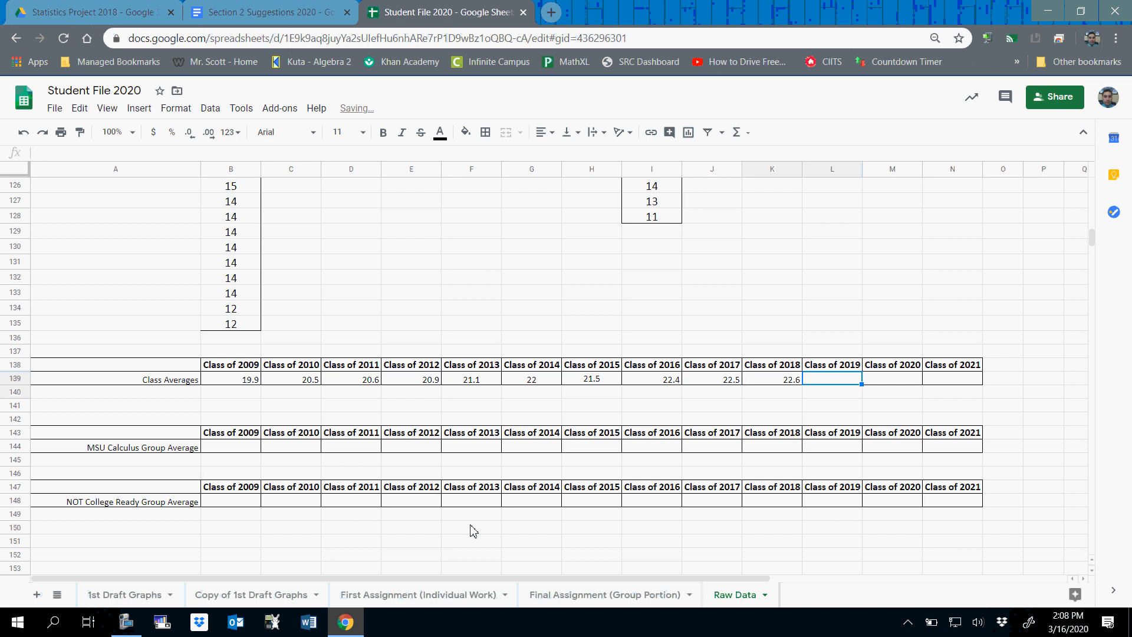
# Step: Complete the Class Averages row with 23 for 2019, 23.1 for 2020 and 23.2 for 2021 in L139:N139
pyautogui.write('23')
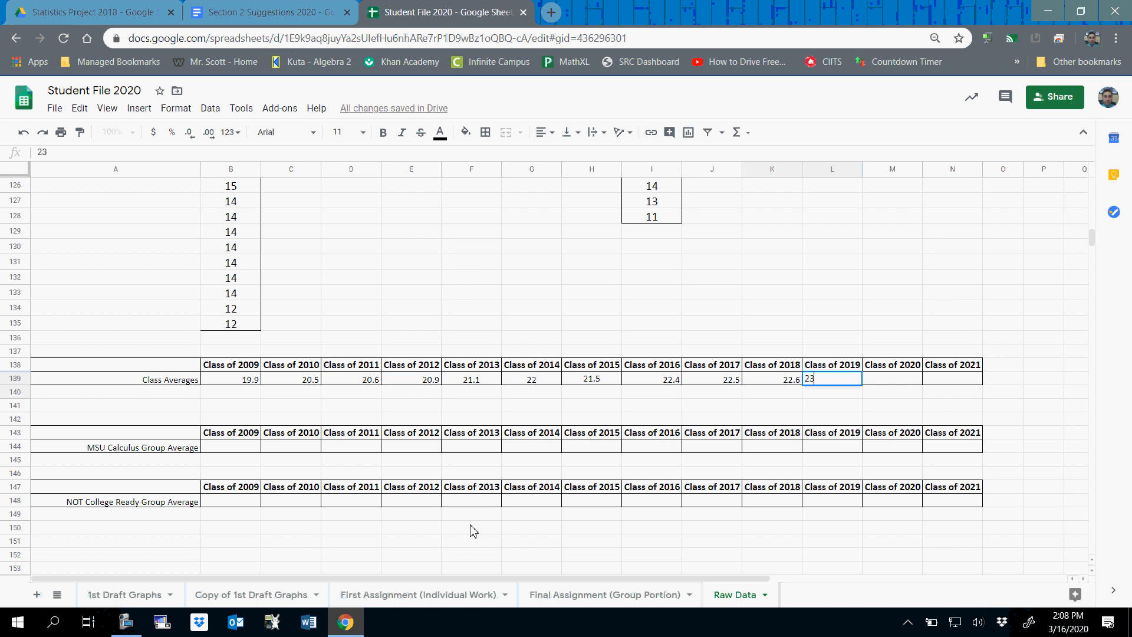
pyautogui.press('Tab')
pyautogui.write('23')
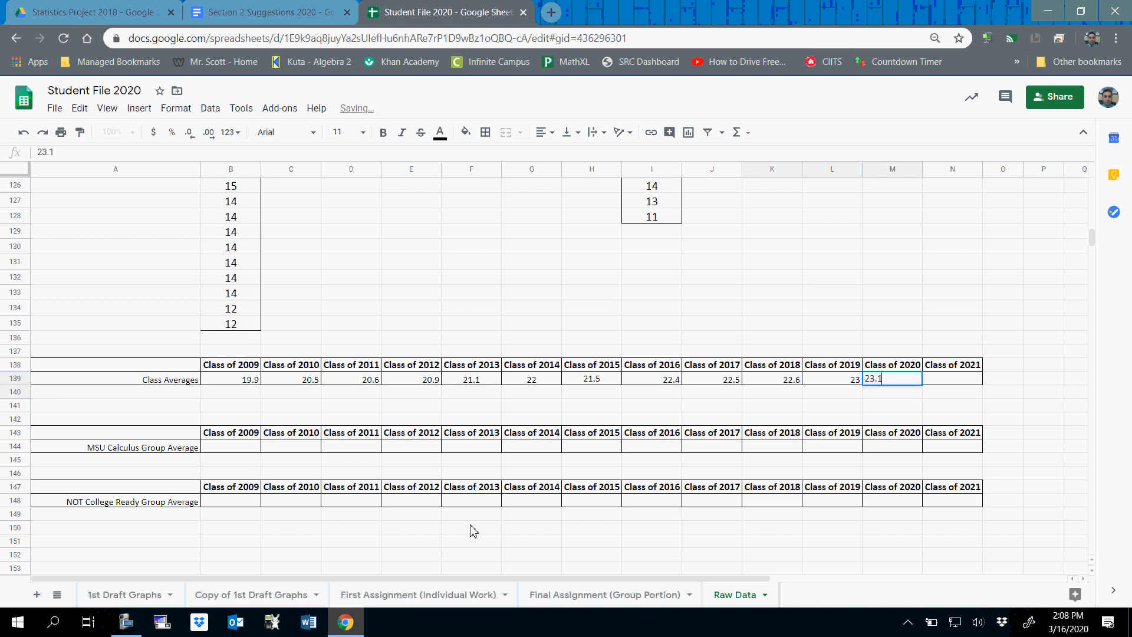
pyautogui.write('.1')
pyautogui.press('Tab')
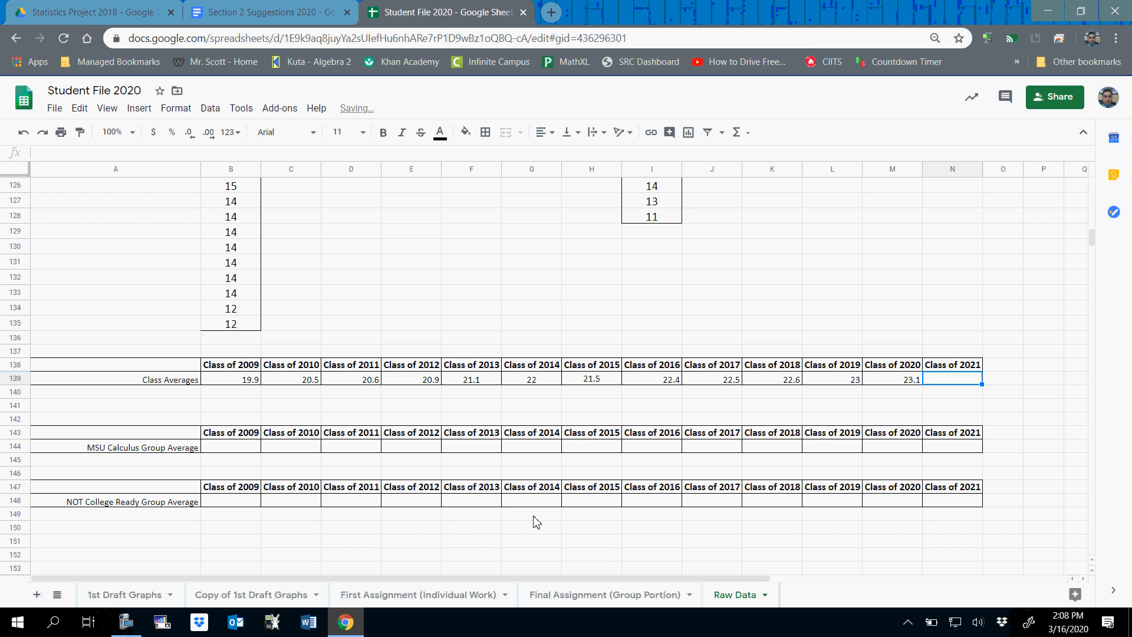
pyautogui.write('23')
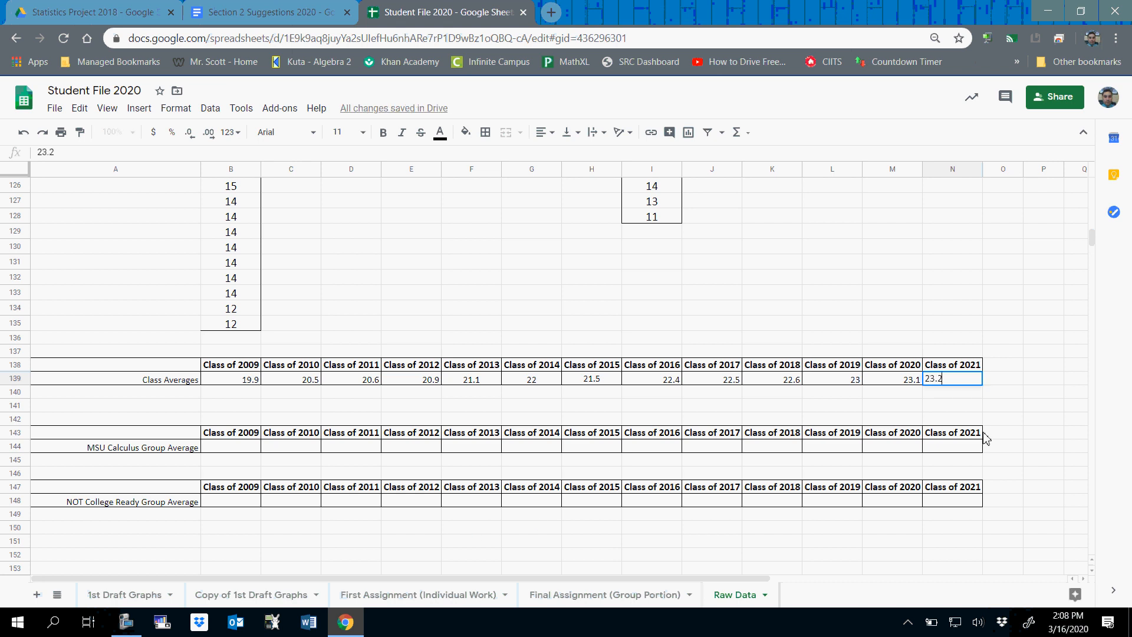
pyautogui.write('.2')
pyautogui.click(669, 569)
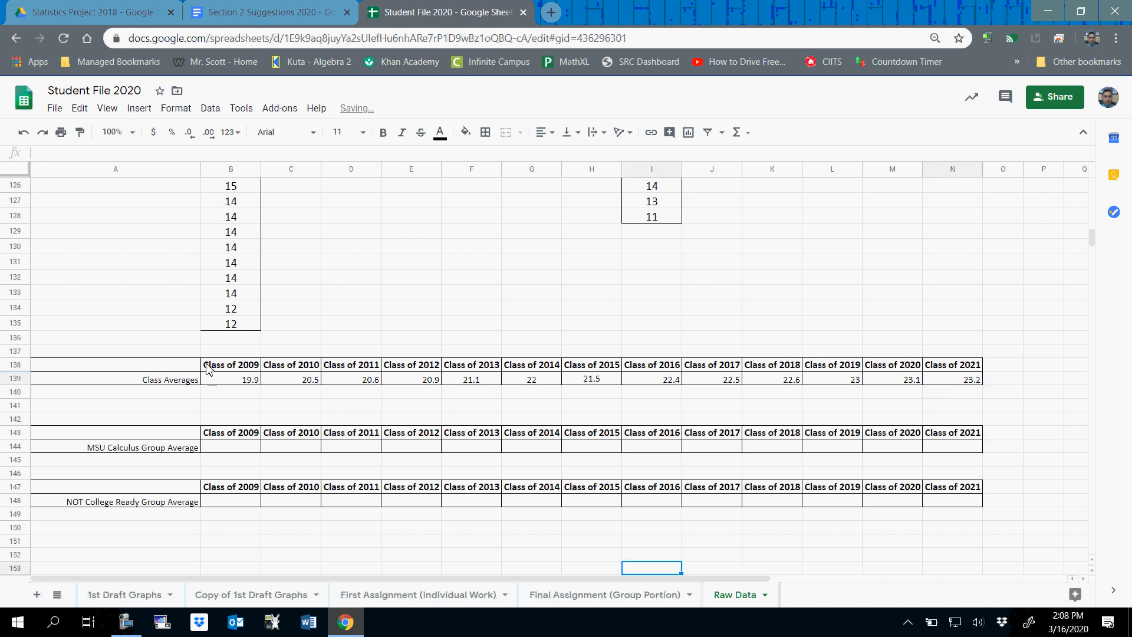
# Step: Insert a line chart of the Class Averages table using the range A138:N139
pyautogui.moveTo(167, 367); pyautogui.dragTo(949, 389)
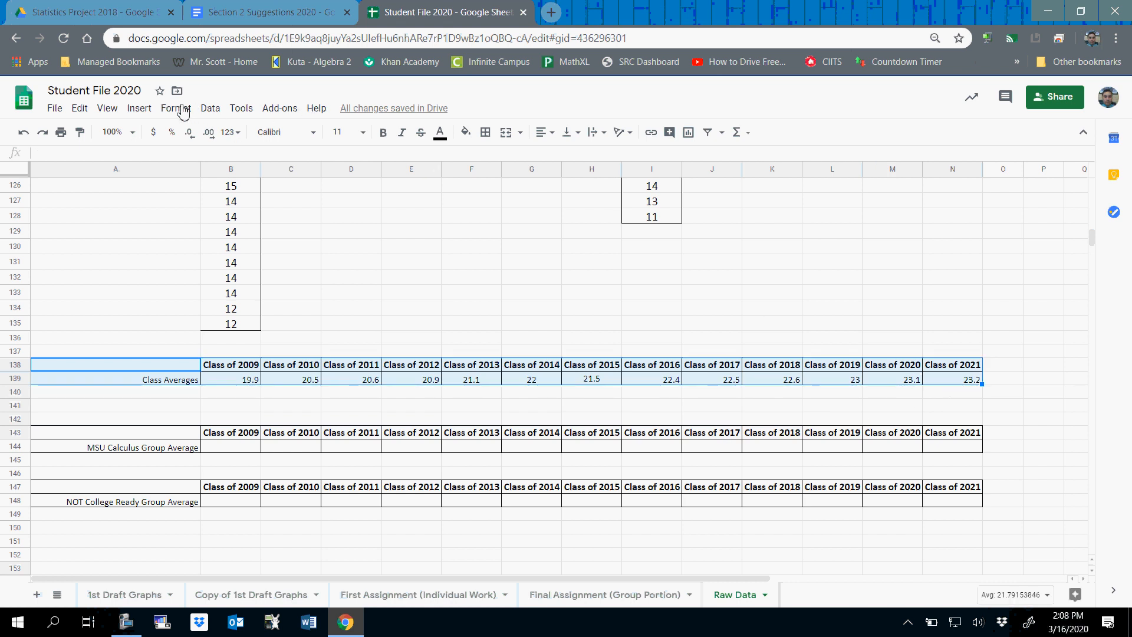
pyautogui.click(136, 108)
pyautogui.click(159, 296)
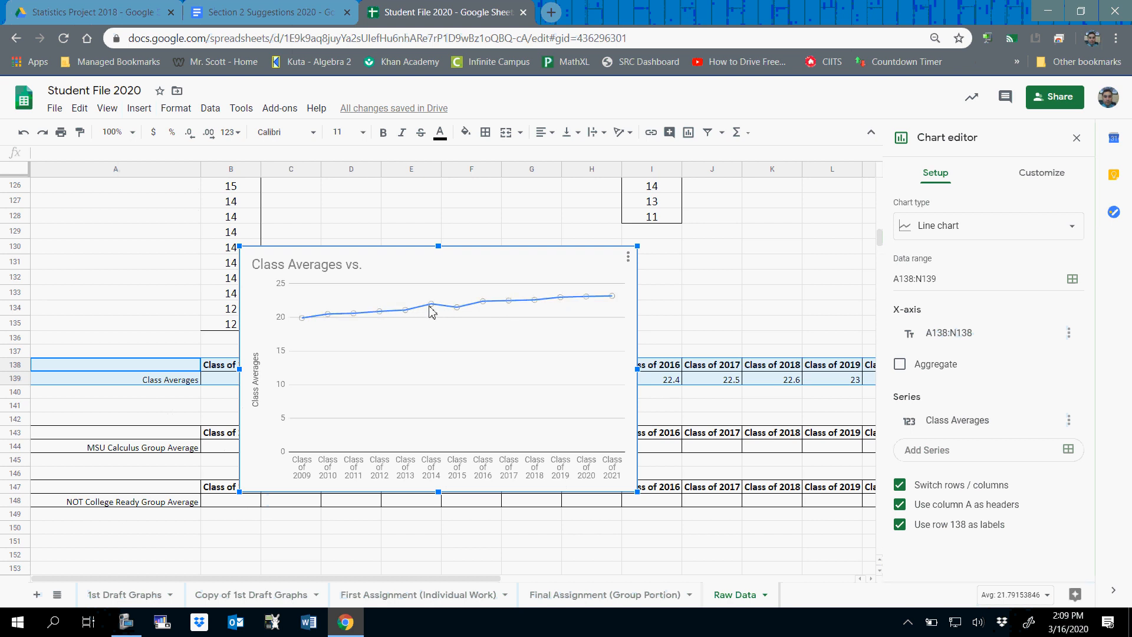
# Step: Turn on data labels for the Class Averages series in the line chart
pyautogui.doubleClick(329, 319)
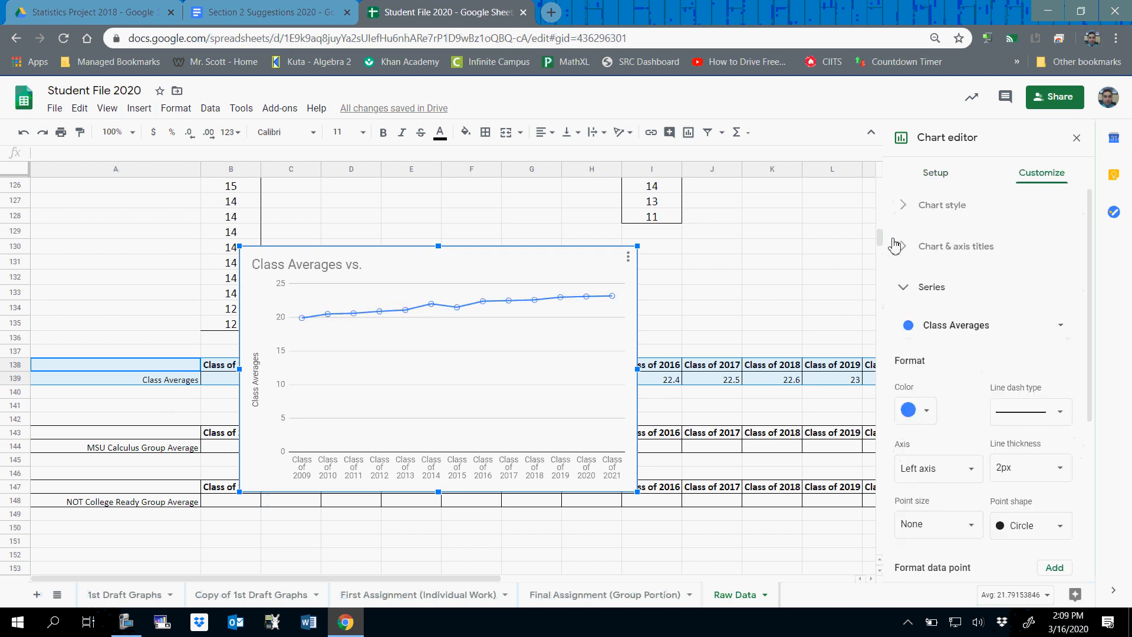
pyautogui.click(924, 288)
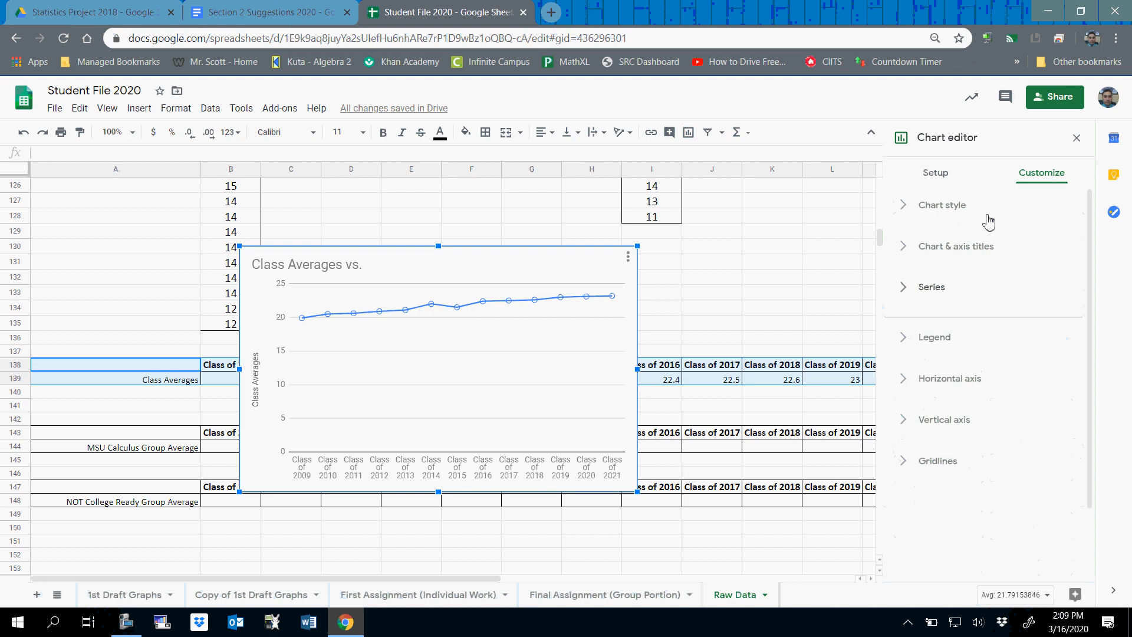
pyautogui.click(925, 289)
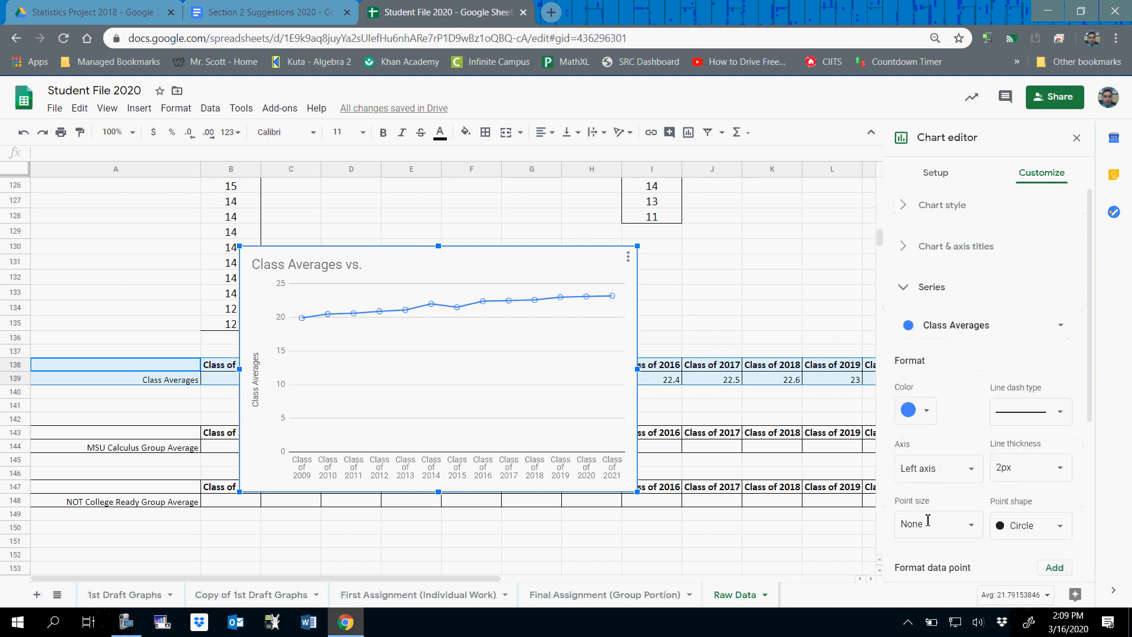
pyautogui.scroll(-3, 907, 490)
pyautogui.click(911, 443)
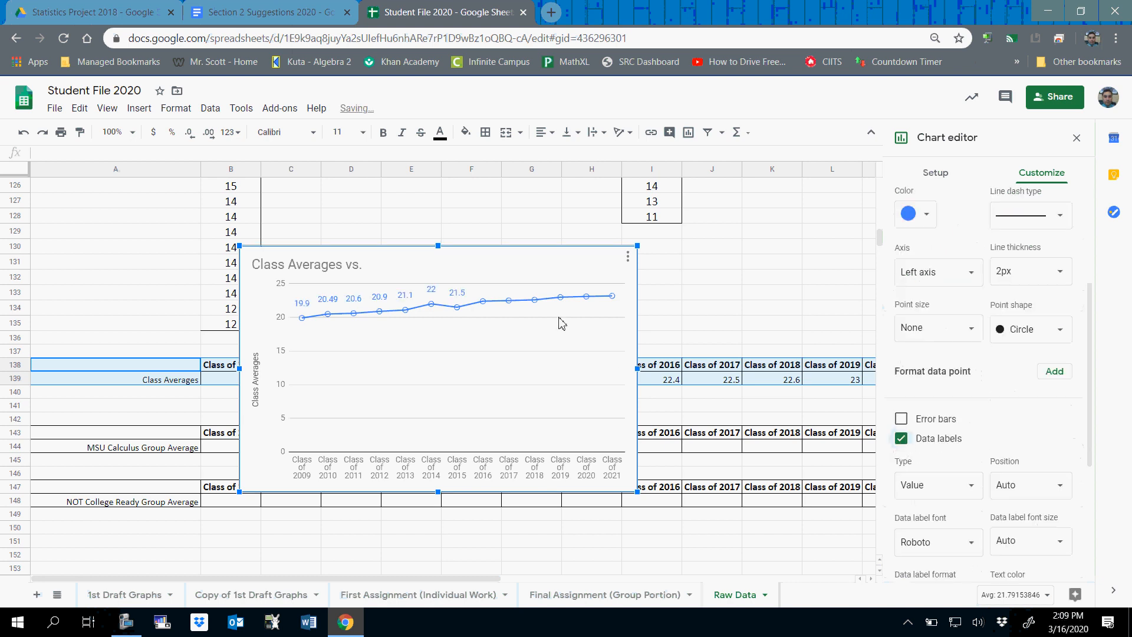
pyautogui.scroll(-2, 480, 295)
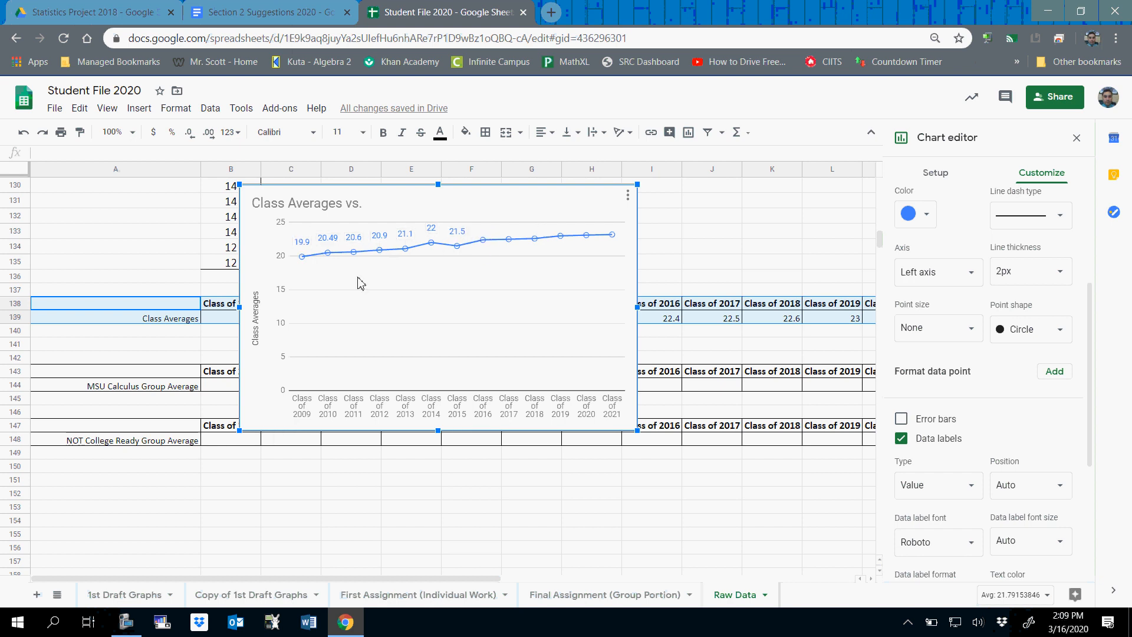
# Step: Set the chart's vertical axis to a minimum of 19 and a maximum of 24
pyautogui.click(279, 296)
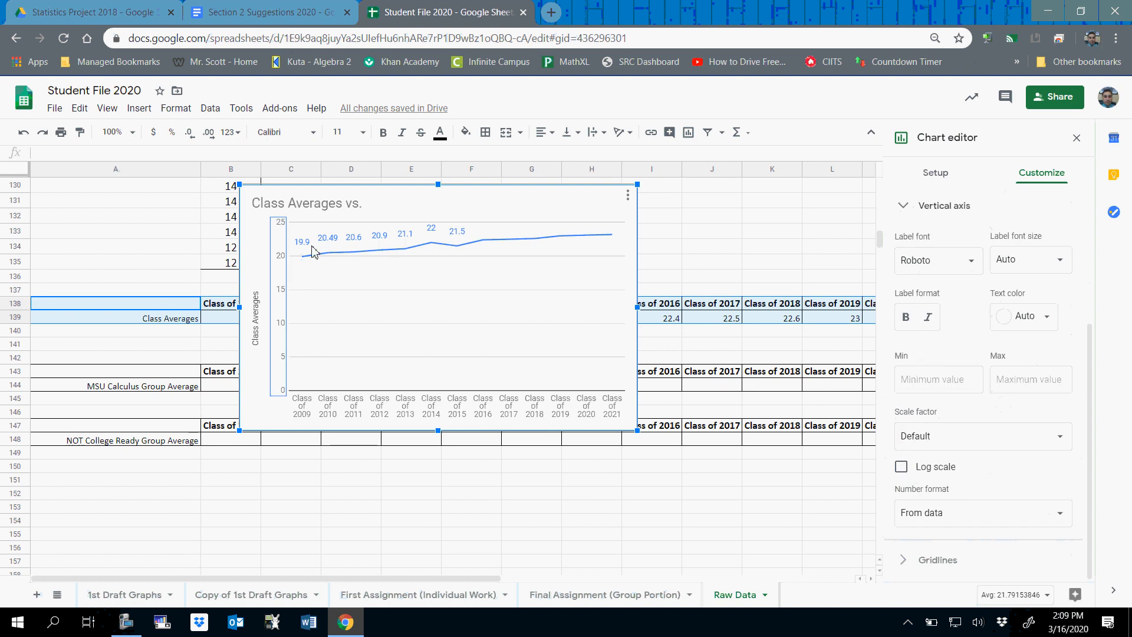
pyautogui.click(938, 381)
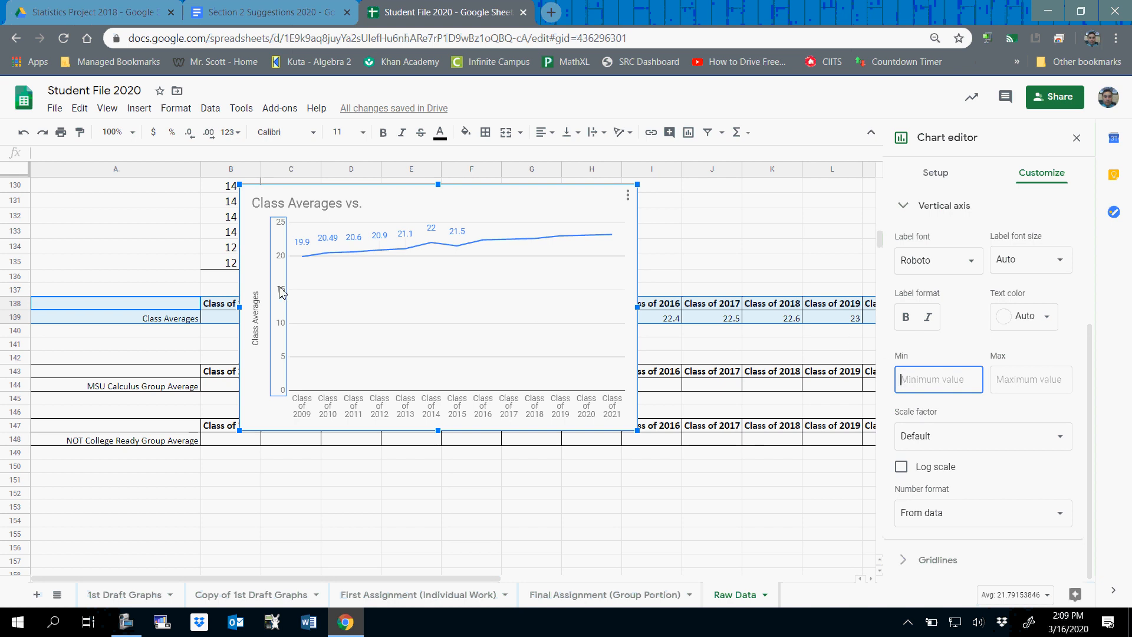
pyautogui.click(913, 210)
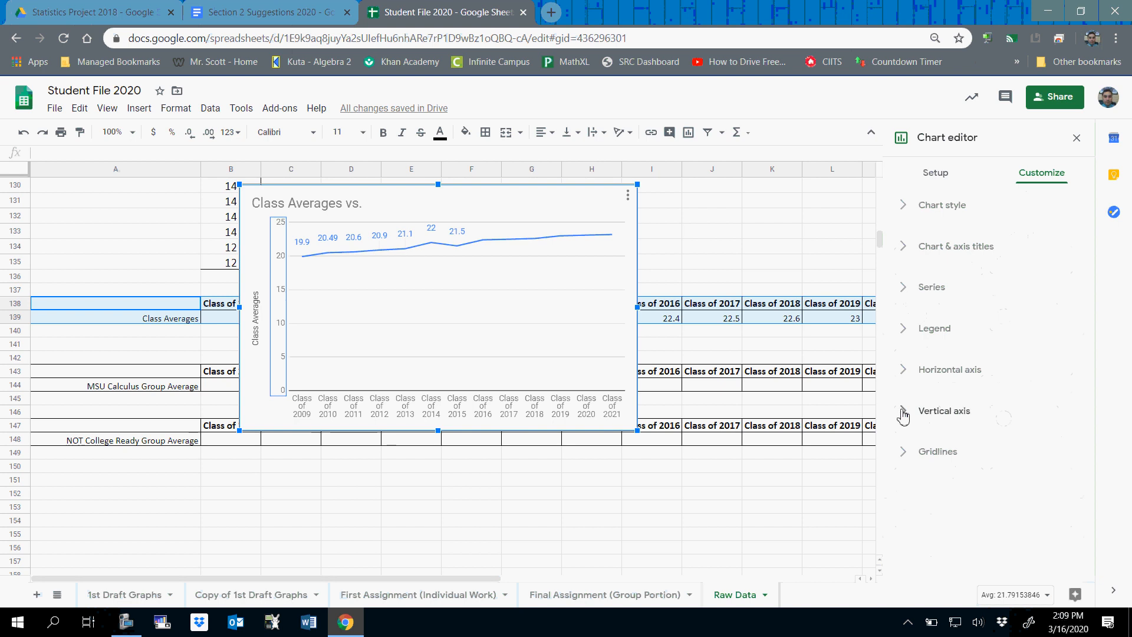
pyautogui.click(914, 413)
pyautogui.click(924, 395)
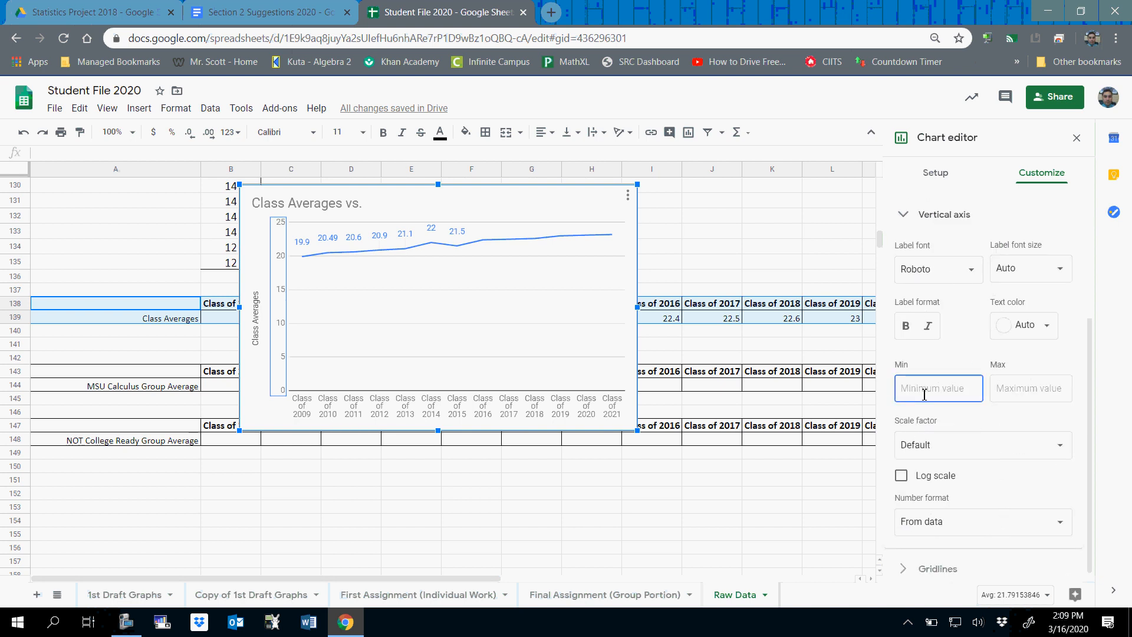
pyautogui.write('19')
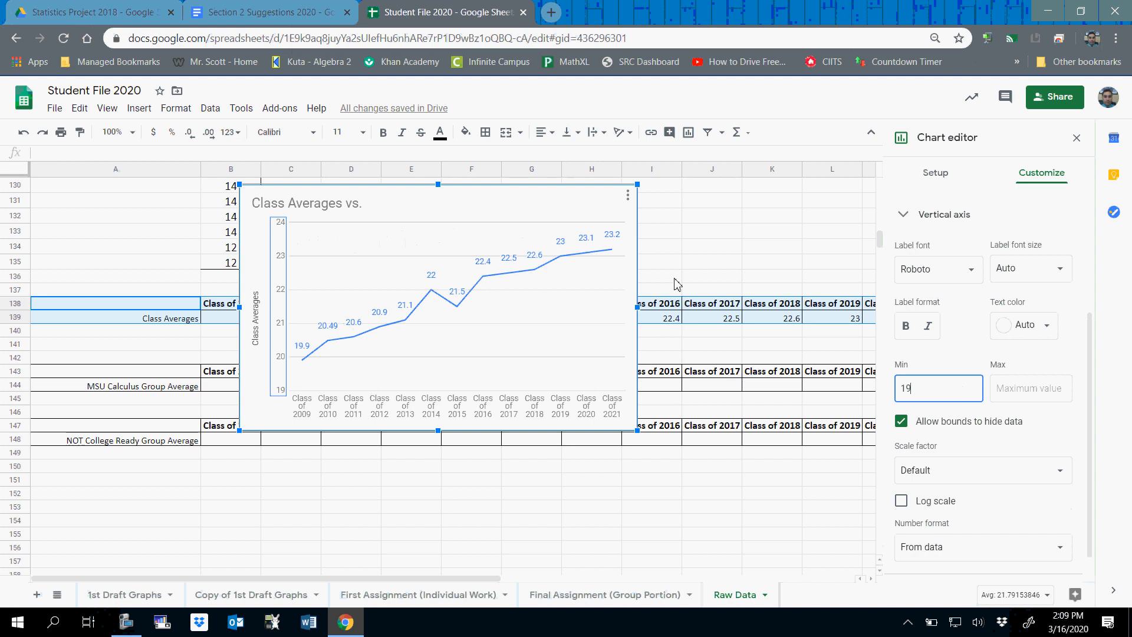
pyautogui.click(1008, 390)
pyautogui.write('24')
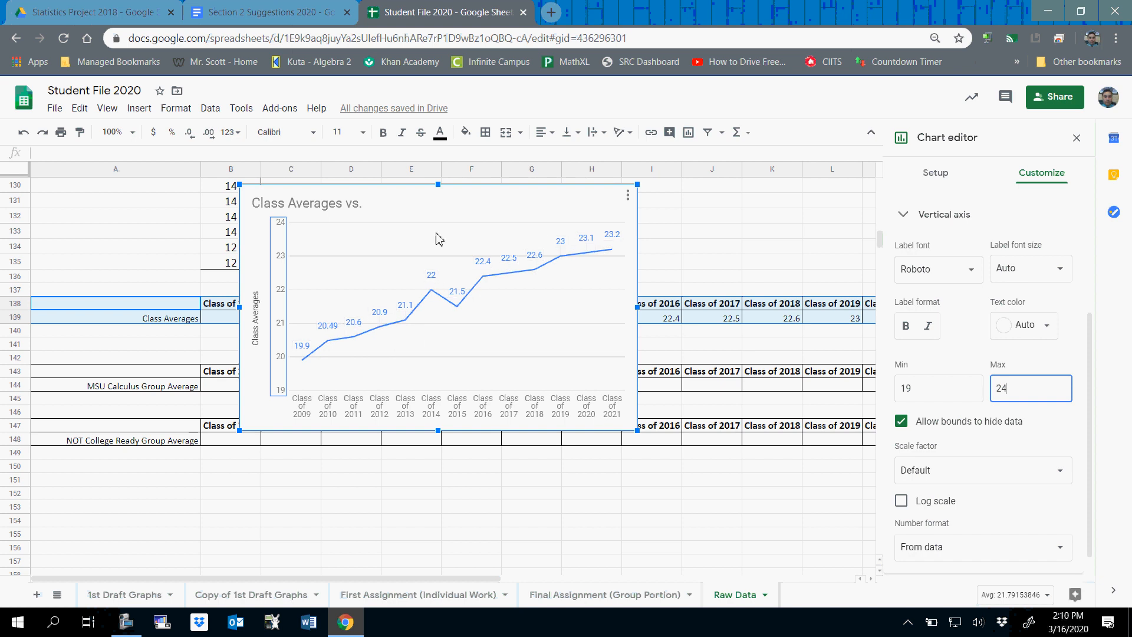
# Step: Change the chart title to "MHS Class Averages"
pyautogui.doubleClick(364, 203)
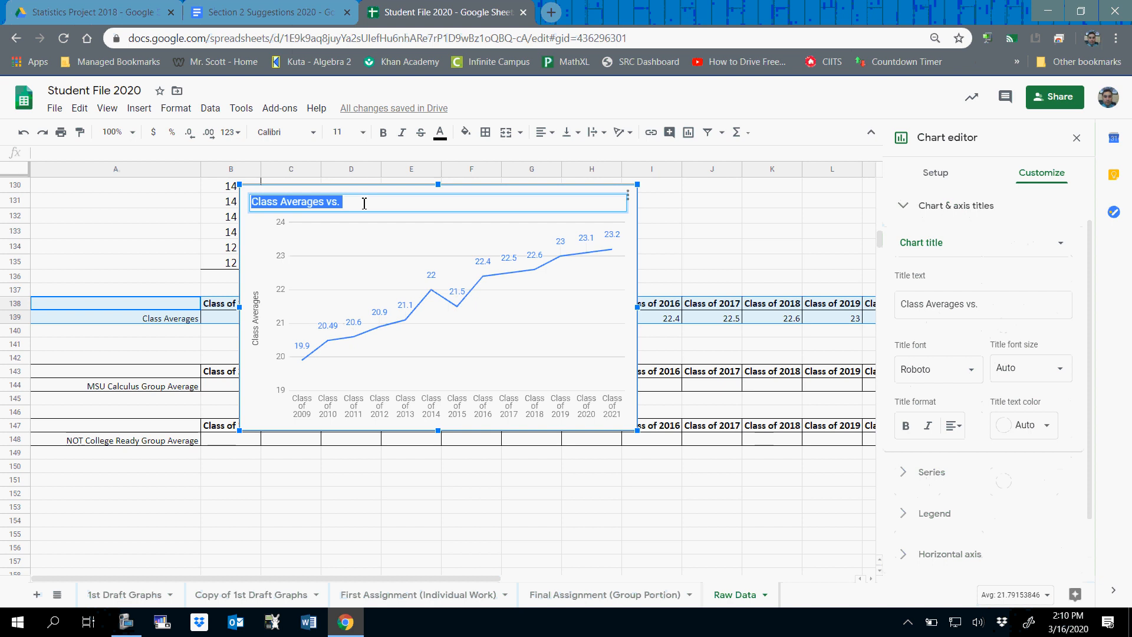
pyautogui.press('BackSpace')
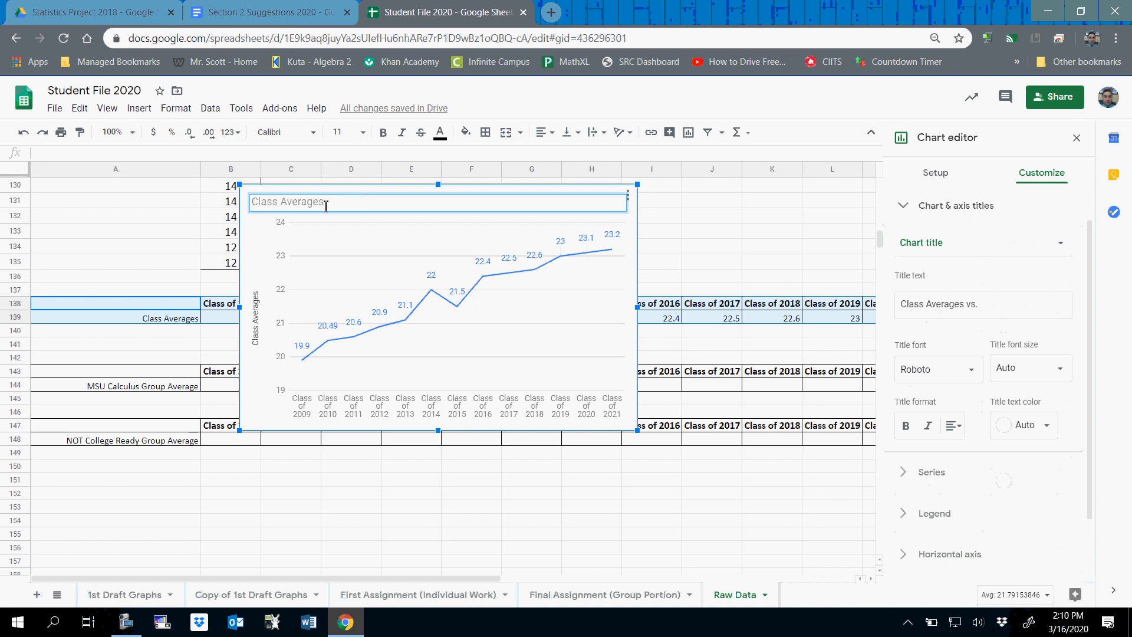
pyautogui.write('MHS')
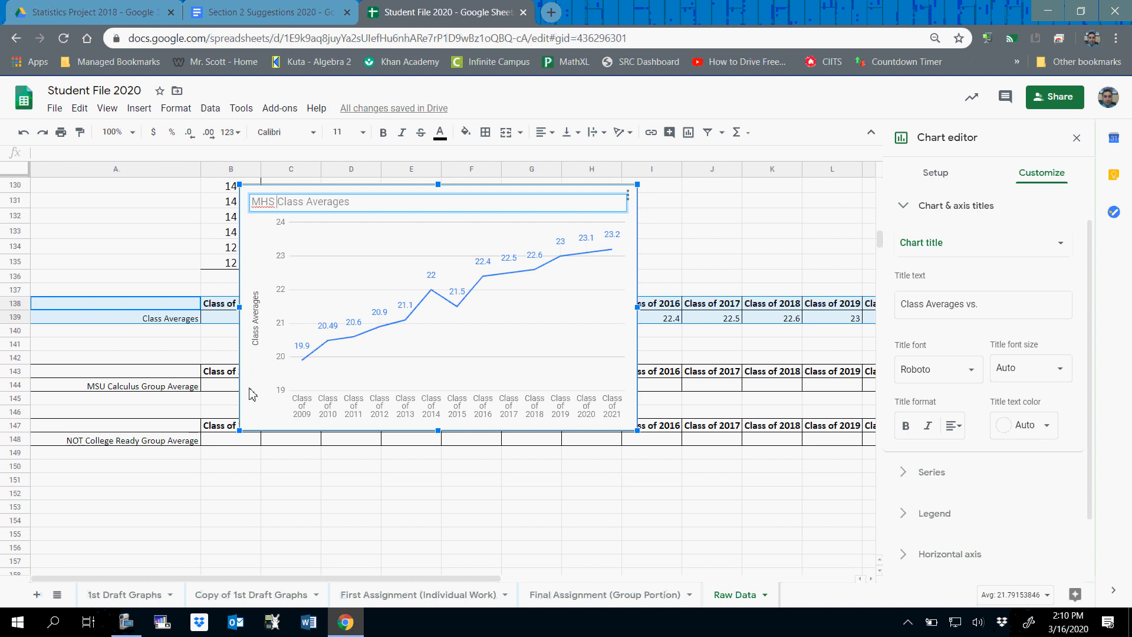
pyautogui.press('Return')
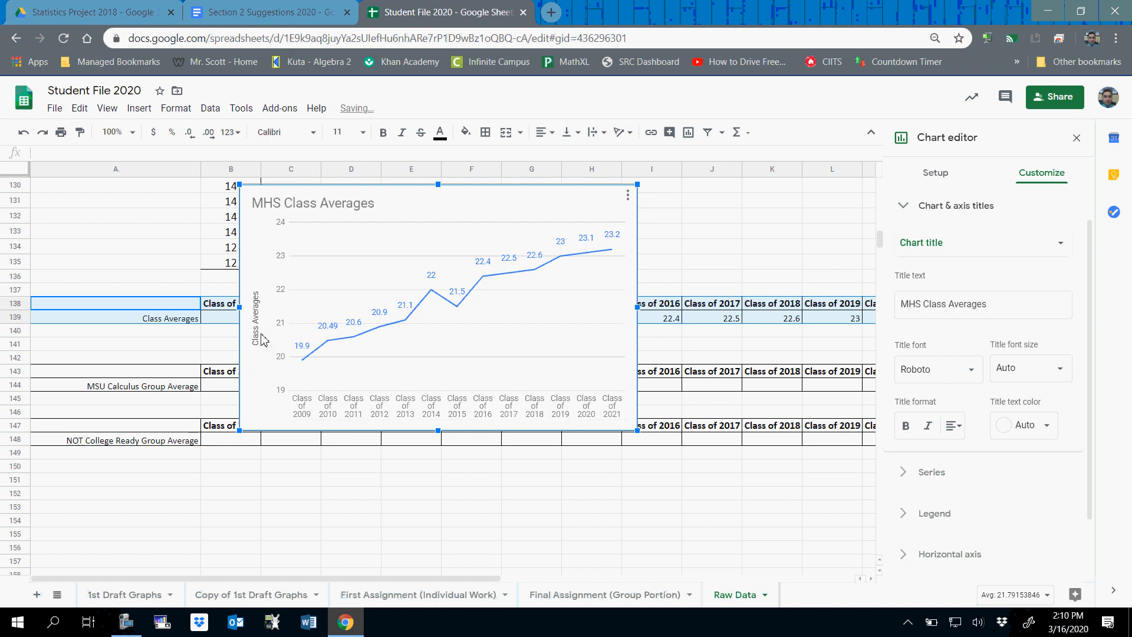
# Step: Copy the MHS Class Averages chart and paste it into the 1st Draft Graphs sheet
pyautogui.rightClick(242, 267)
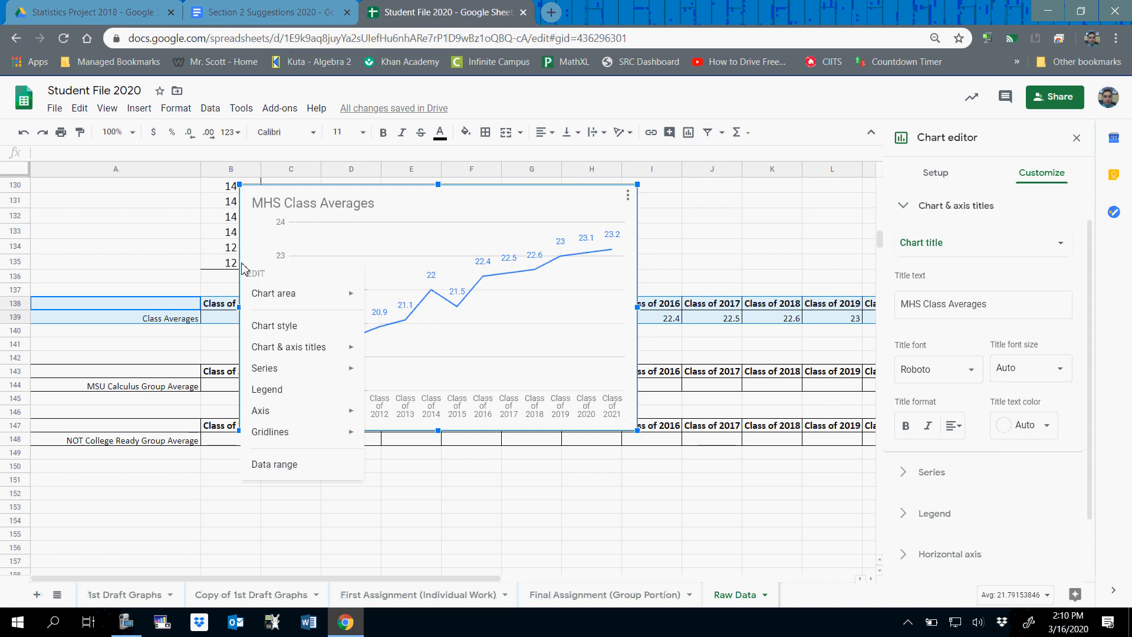
pyautogui.click(412, 198)
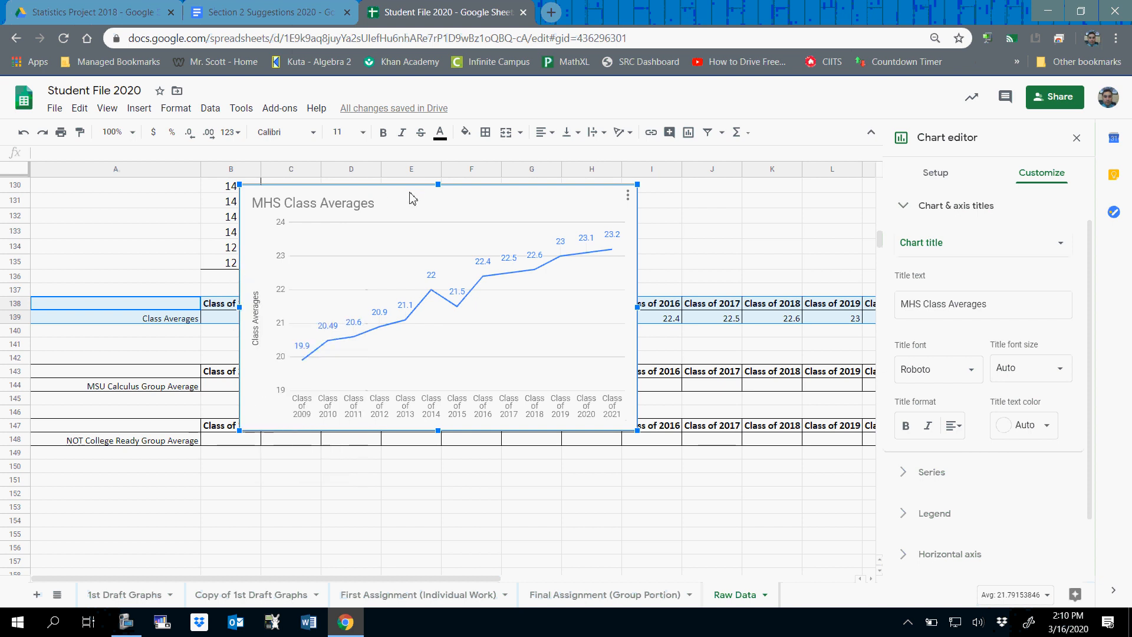
pyautogui.click(80, 108)
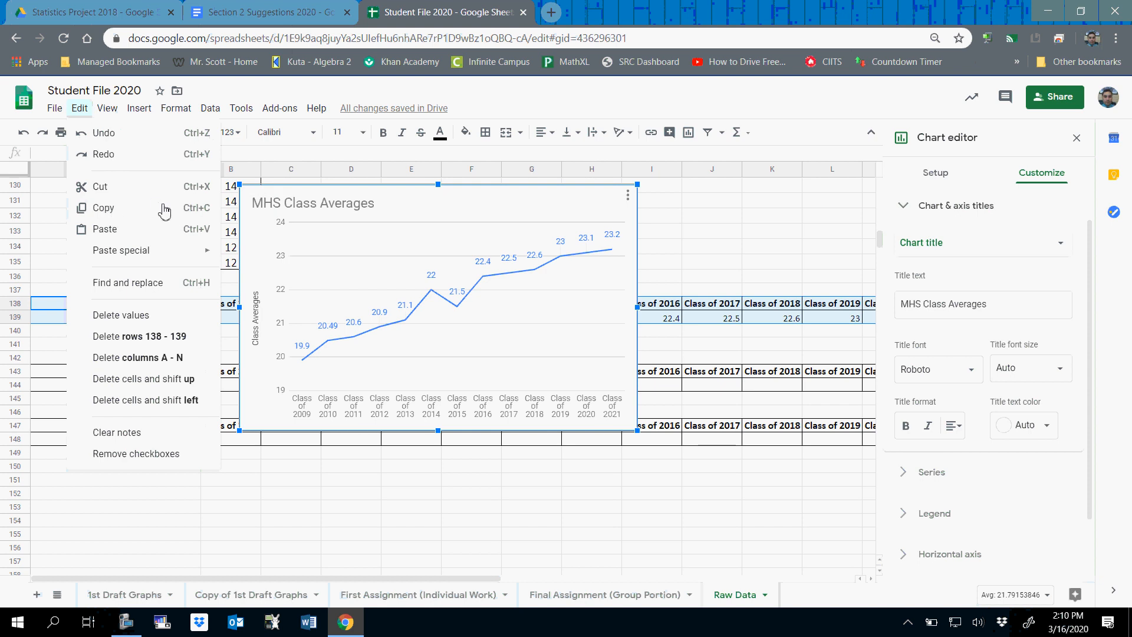
pyautogui.click(207, 212)
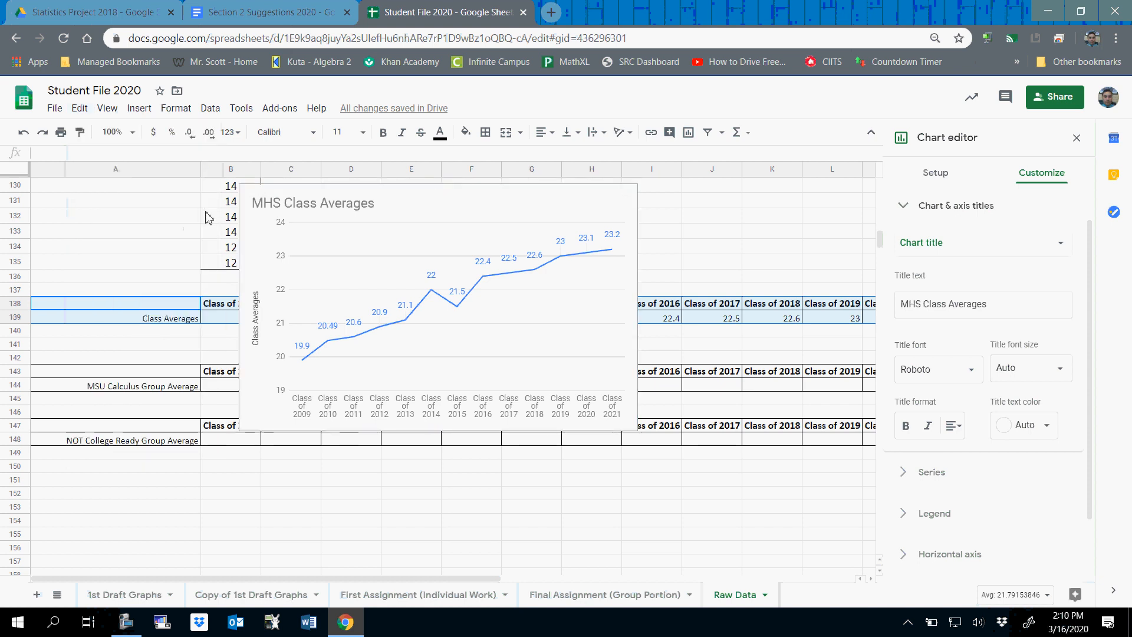
pyautogui.click(125, 594)
pyautogui.click(51, 200)
pyautogui.rightClick(51, 203)
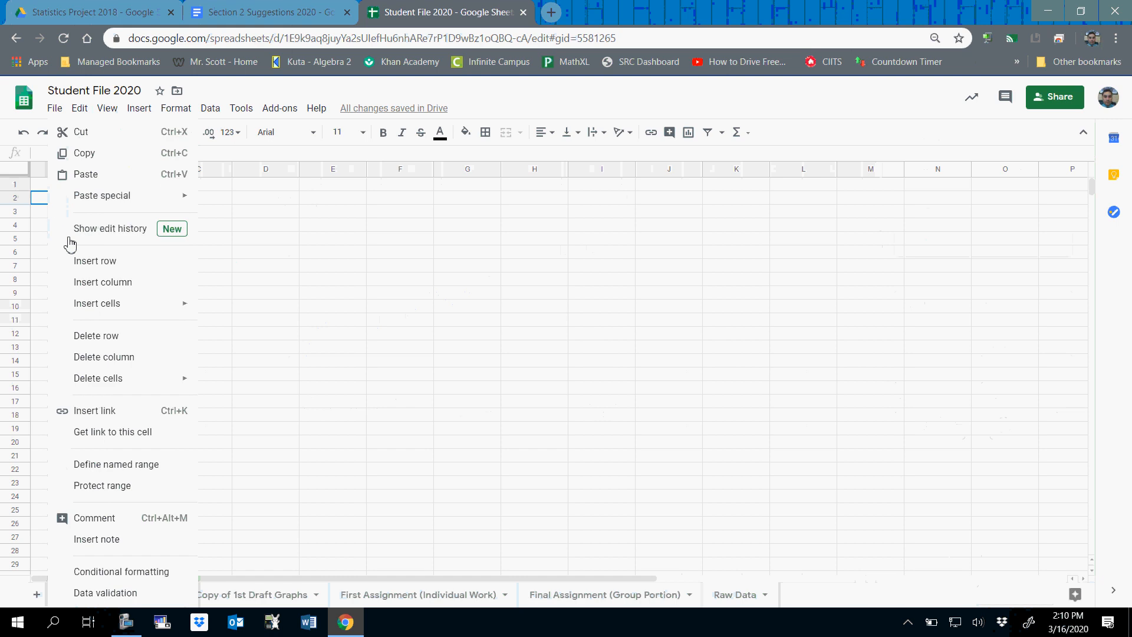
pyautogui.click(82, 172)
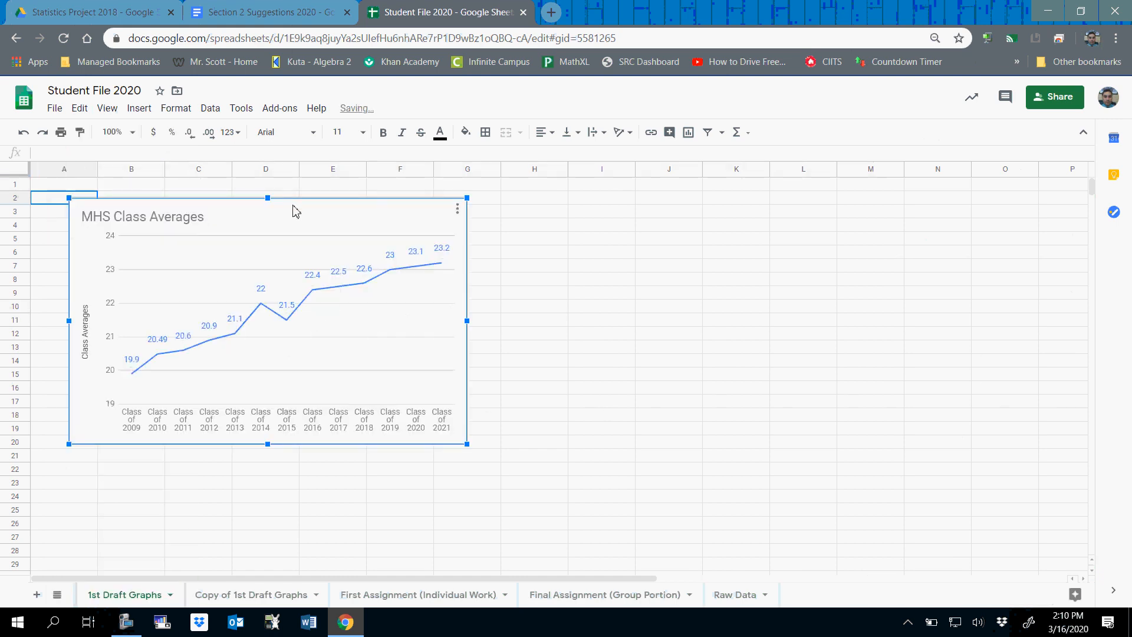
# Step: Move the pasted chart to the sheet's left edge at row 3 and enlarge it to reach about G23
pyautogui.moveTo(266, 211); pyautogui.dragTo(230, 220)
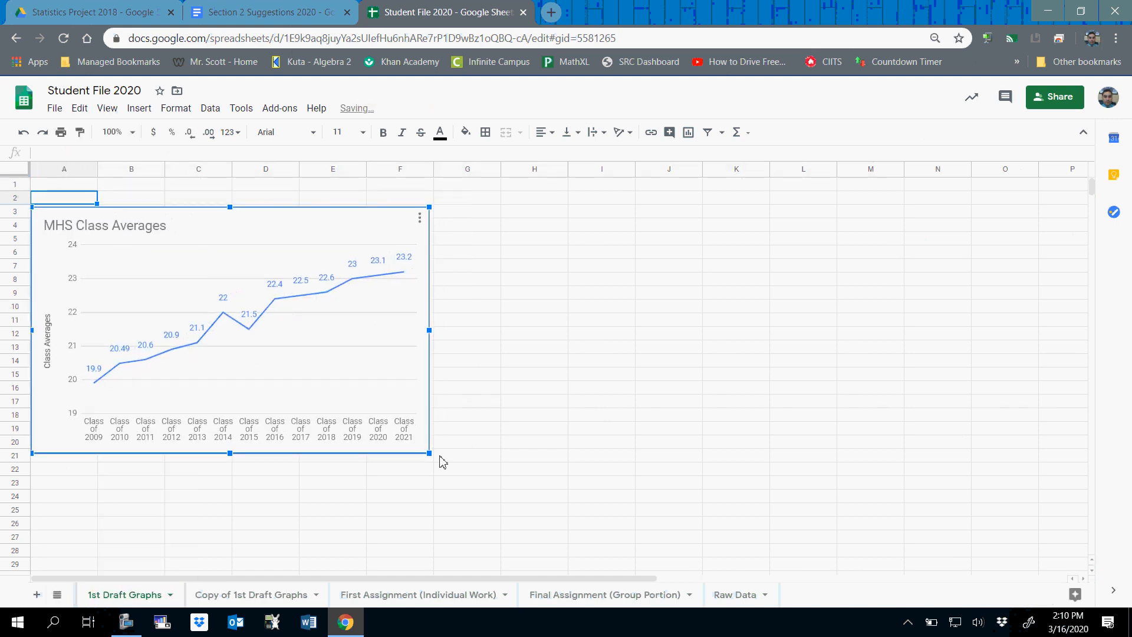
pyautogui.moveTo(428, 451); pyautogui.dragTo(493, 491)
pyautogui.click(512, 446)
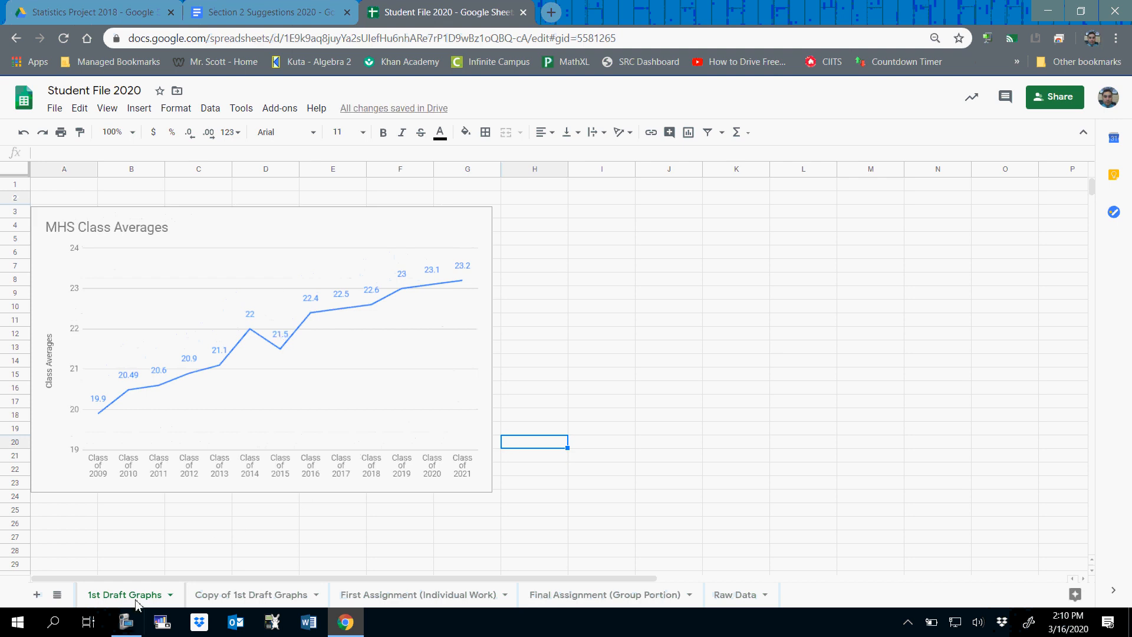
# Step: Move the original chart on the Raw Data sheet below the summary tables, starting around cell L151
pyautogui.click(745, 598)
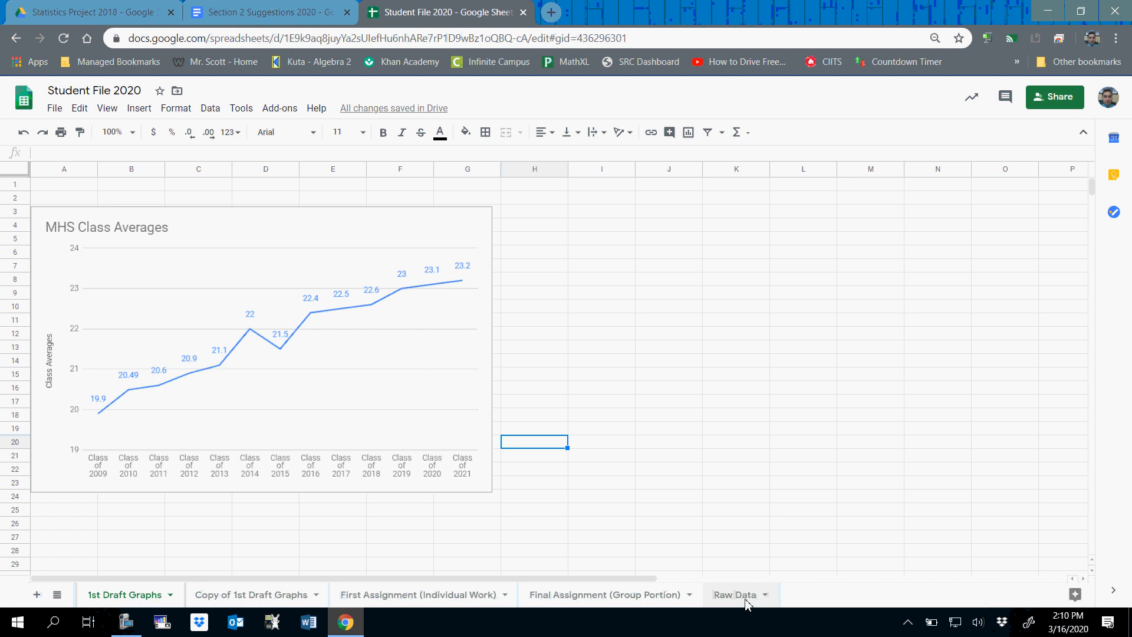
pyautogui.click(412, 215)
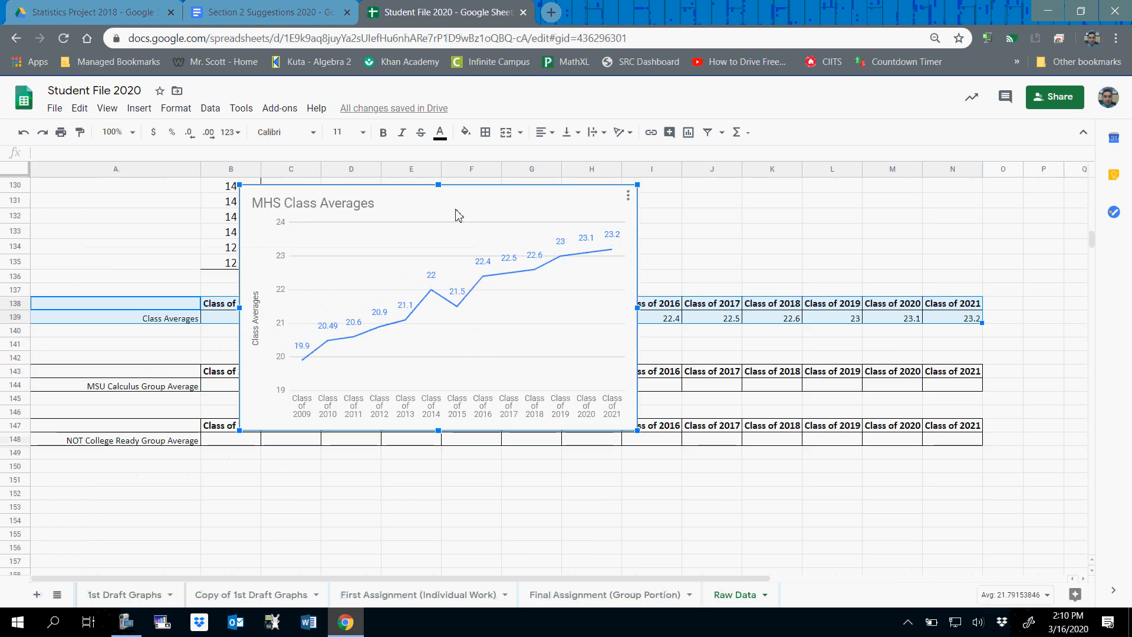
pyautogui.moveTo(253, 196); pyautogui.dragTo(668, 205)
pyautogui.moveTo(814, 203); pyautogui.dragTo(981, 488)
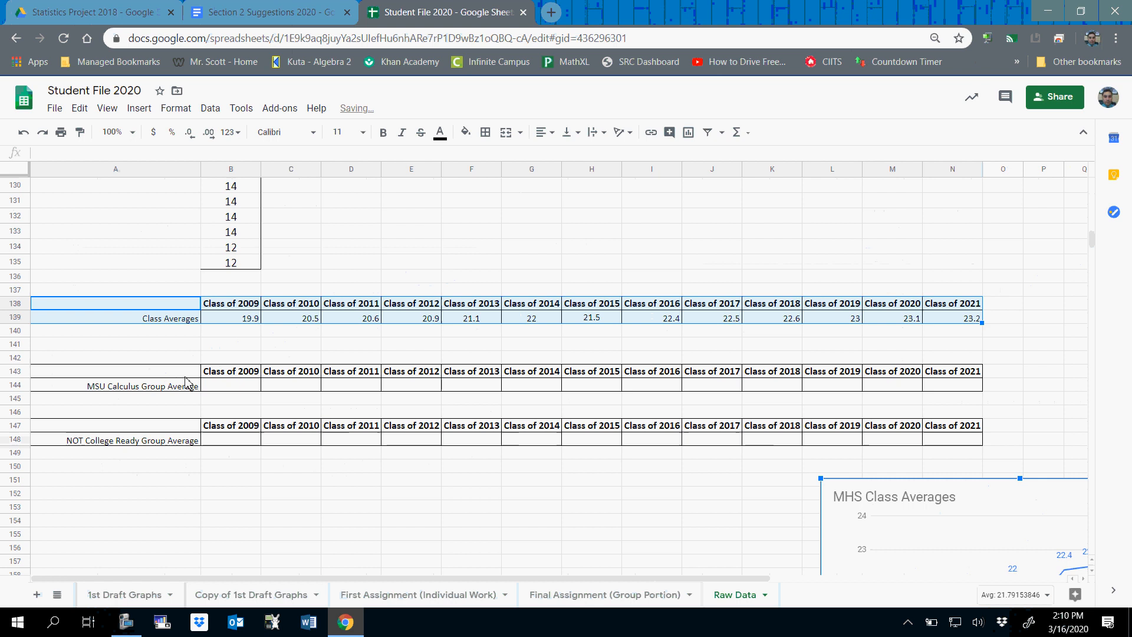
# Step: Average the Class of 2009 scores of 26 and above (B4:B21) and enter 29 as the MSU Calculus Group Average in B144
pyautogui.click(235, 386)
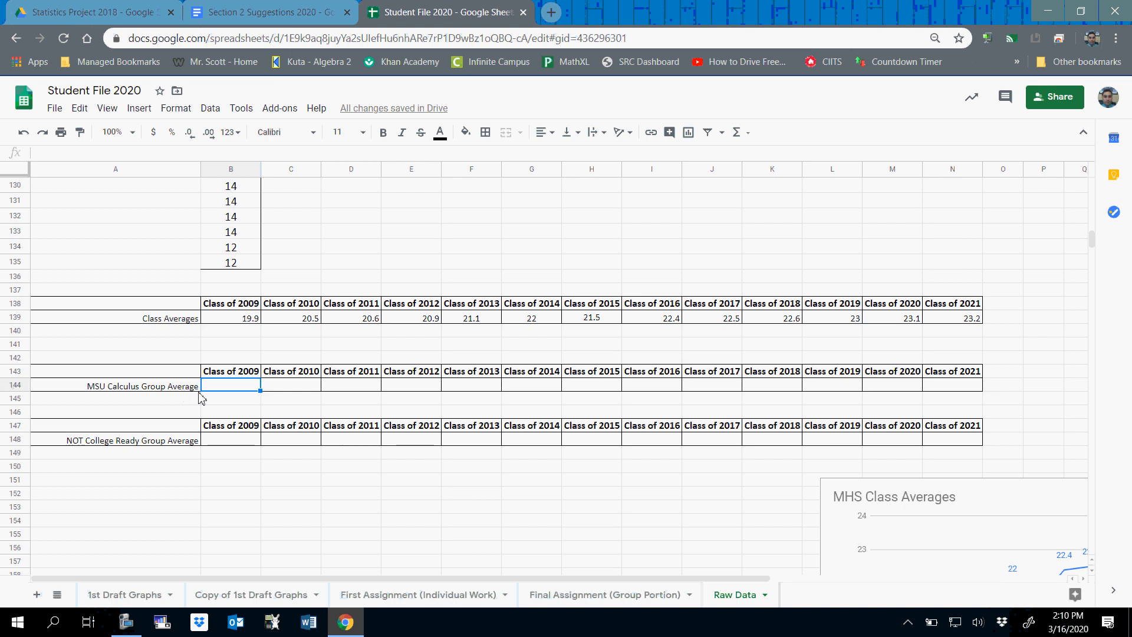
pyautogui.scroll(20, 230, 381)
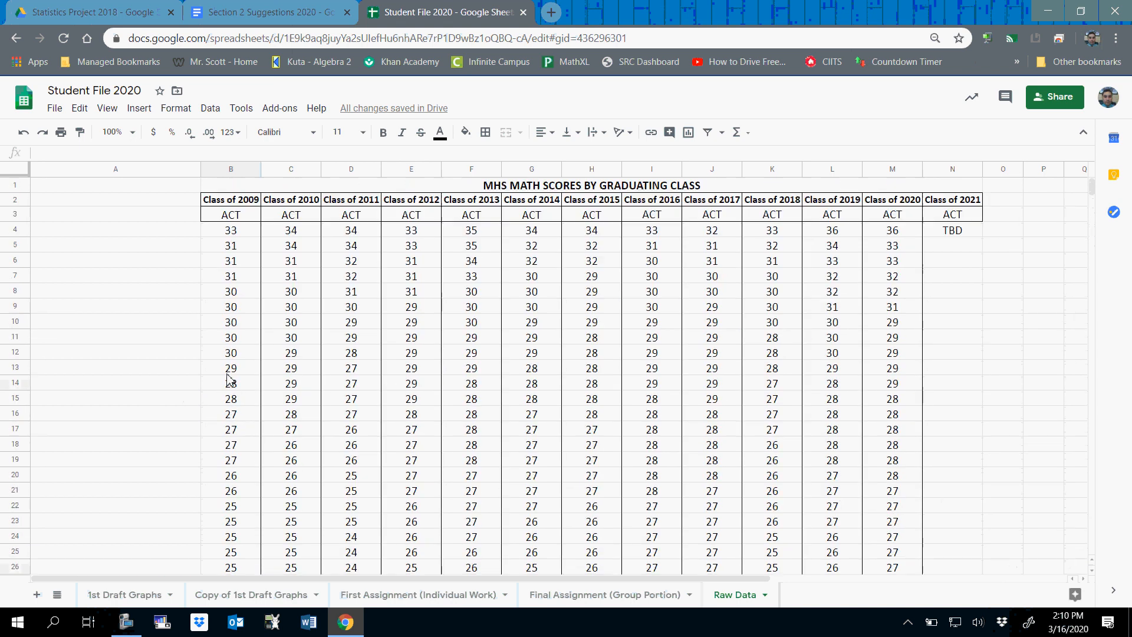
pyautogui.moveTo(231, 230); pyautogui.dragTo(241, 500)
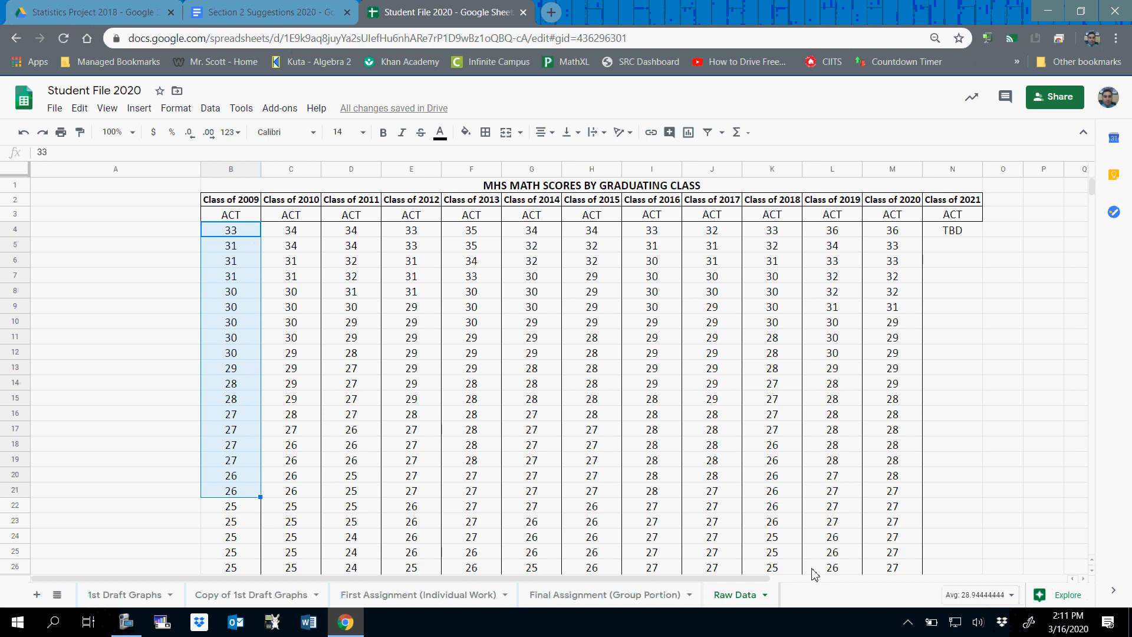
pyautogui.scroll(-20, 495, 413)
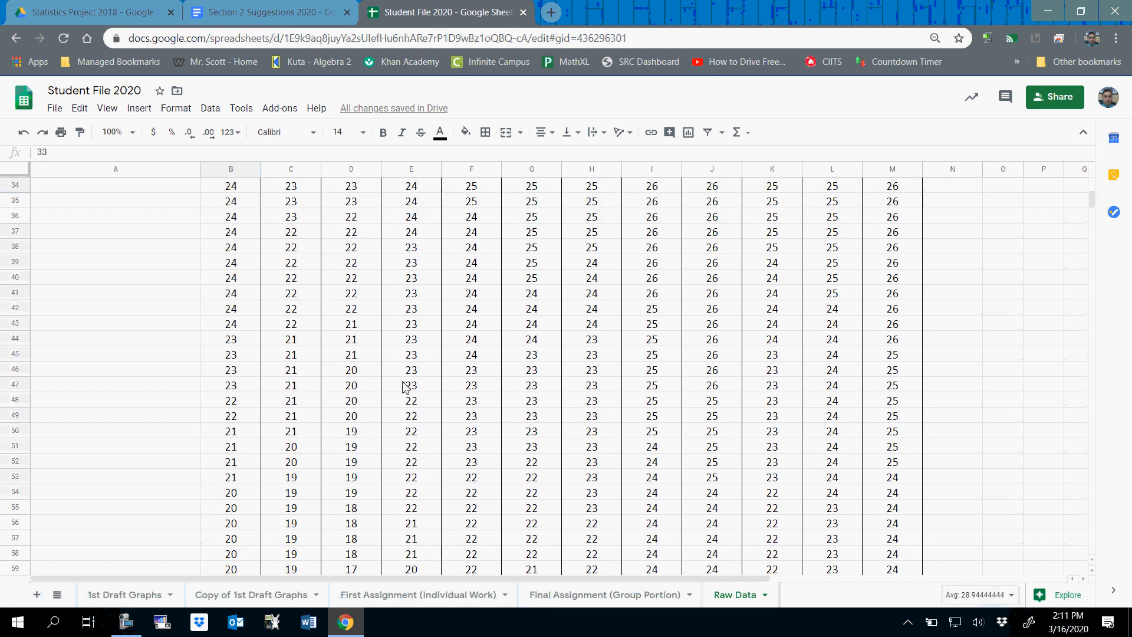
pyautogui.scroll(-17, 313, 405)
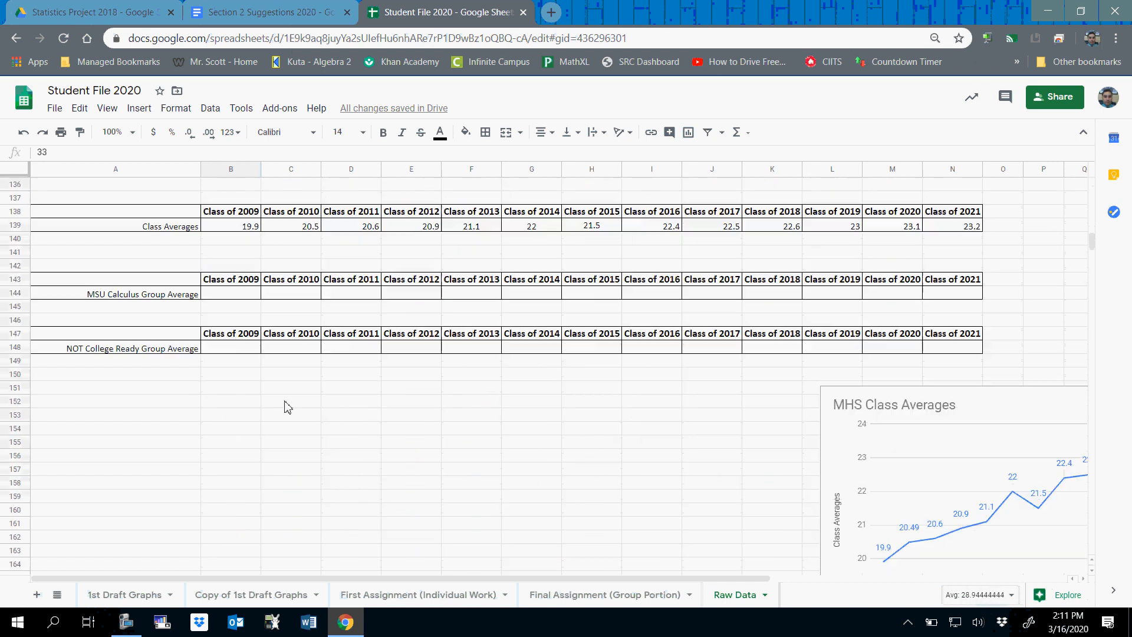
pyautogui.click(239, 295)
pyautogui.write('29')
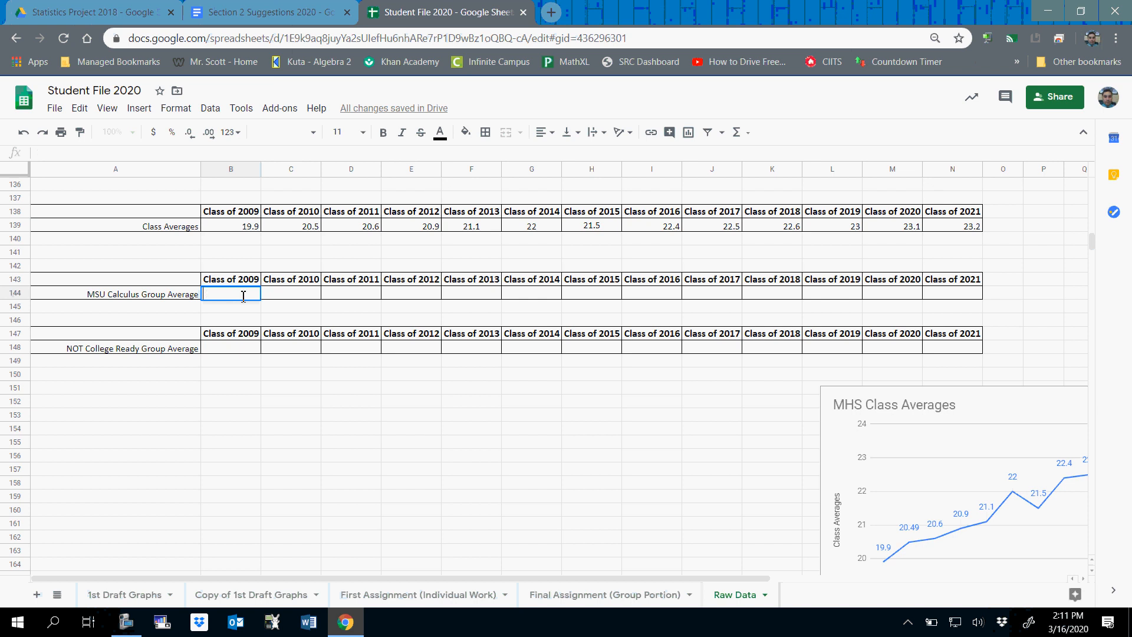
pyautogui.scroll(20, 322, 306)
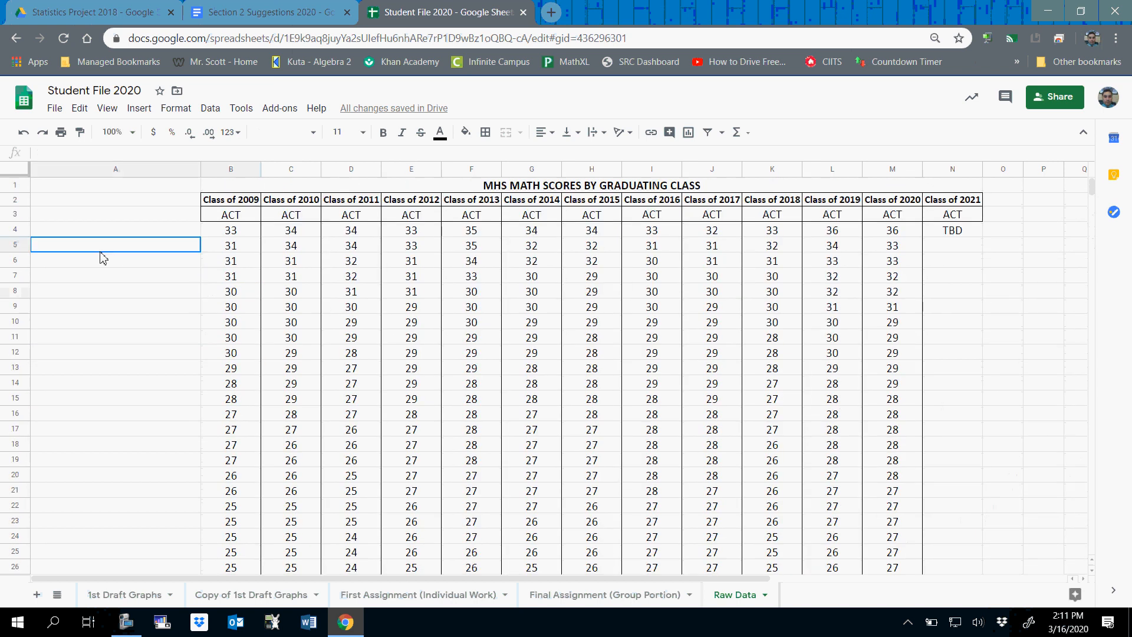
# Step: Average the Class of 2009 scores in B4:B21 and enter 28.9 as the MSU Calculus Group Average in B144
pyautogui.moveTo(228, 231); pyautogui.dragTo(230, 494)
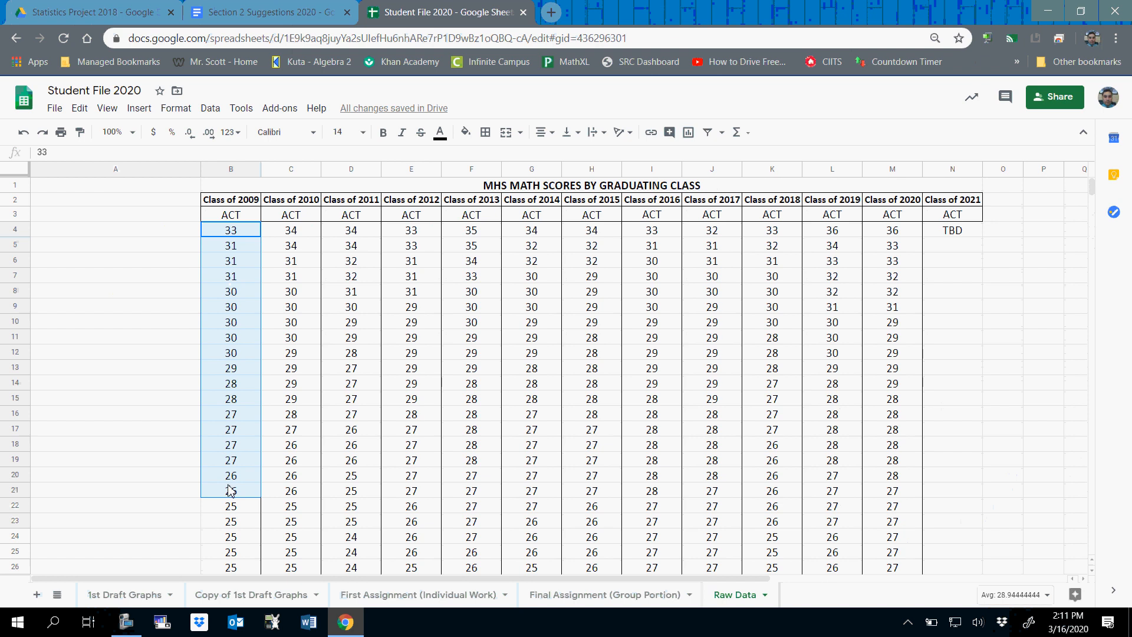
pyautogui.scroll(-20, 230, 490)
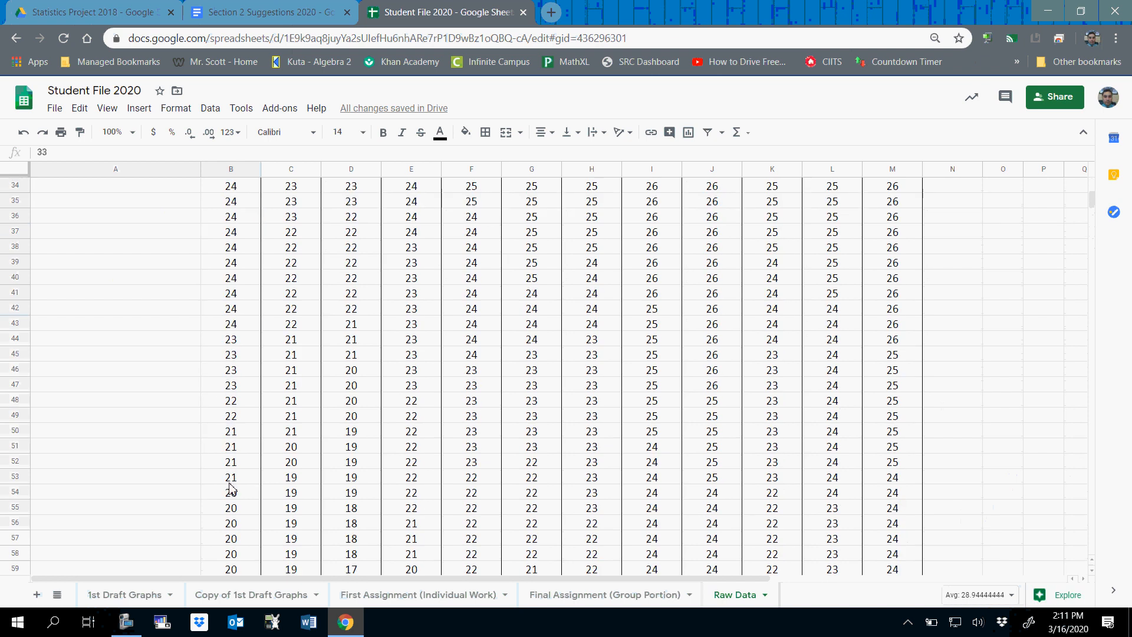
pyautogui.scroll(-3, 239, 519)
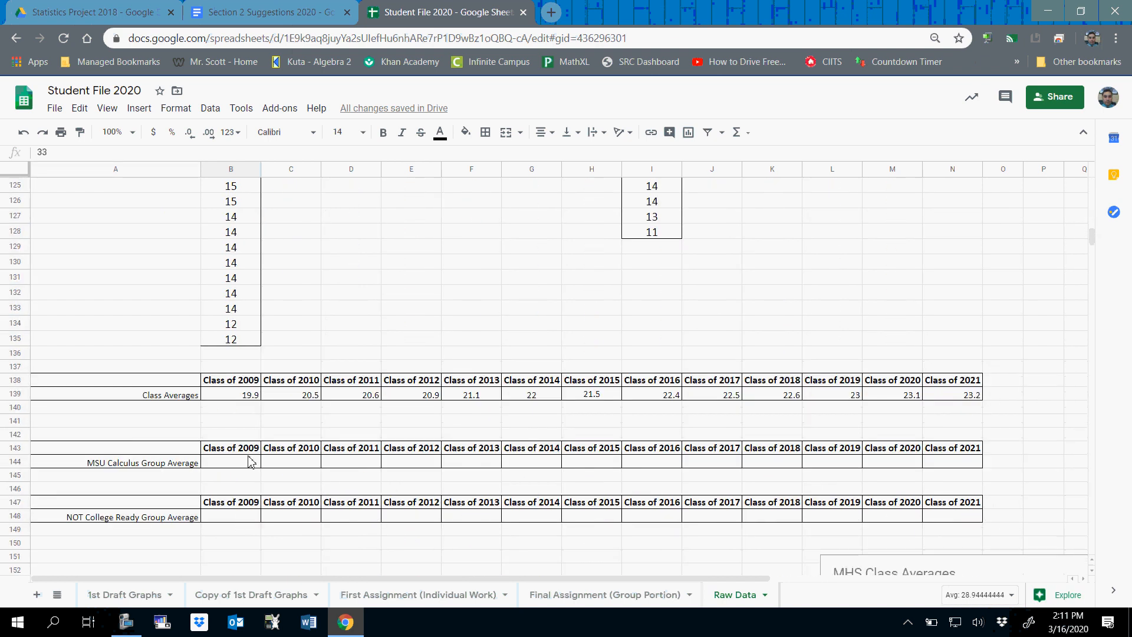
pyautogui.click(251, 462)
pyautogui.write('28')
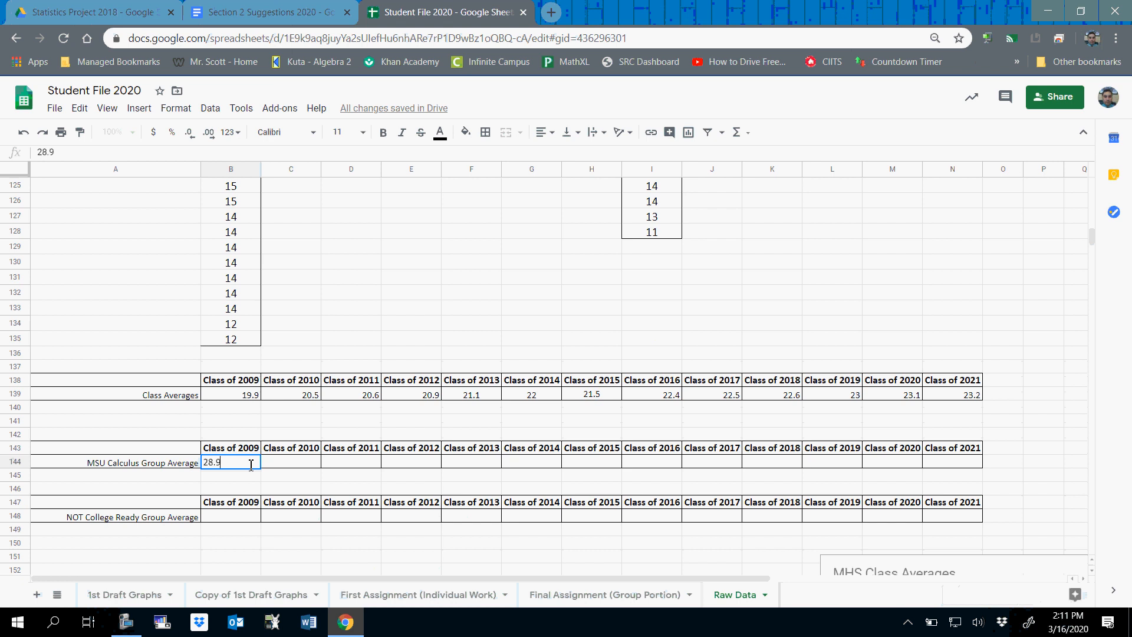
pyautogui.write('.9')
pyautogui.click(283, 465)
# Step: Average the Class of 2010 scores in C4:C21 and enter 29.2 as the MSU Calculus Group Average in C144
pyautogui.scroll(20, 286, 393)
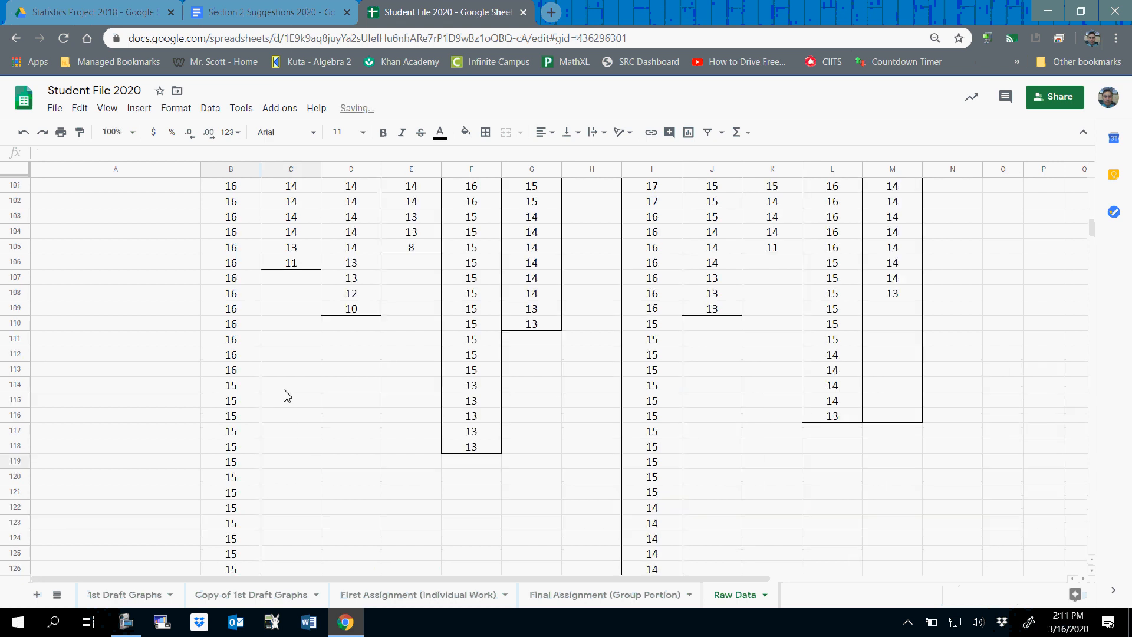
pyautogui.moveTo(284, 229); pyautogui.dragTo(293, 496)
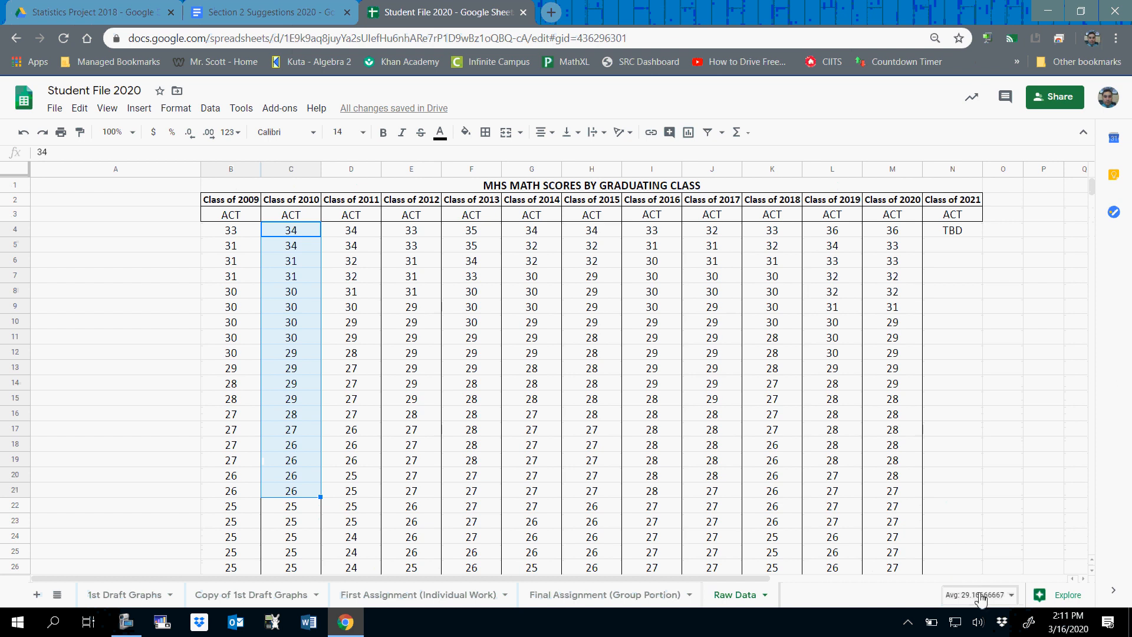
pyautogui.scroll(-20, 277, 361)
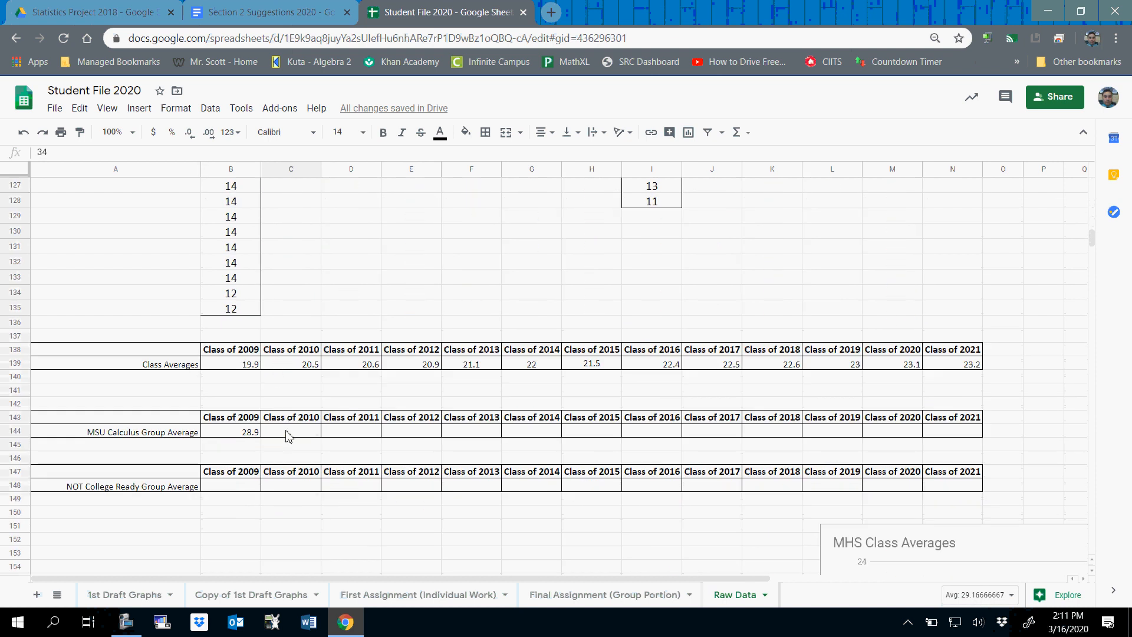
pyautogui.click(288, 436)
pyautogui.write('29.2')
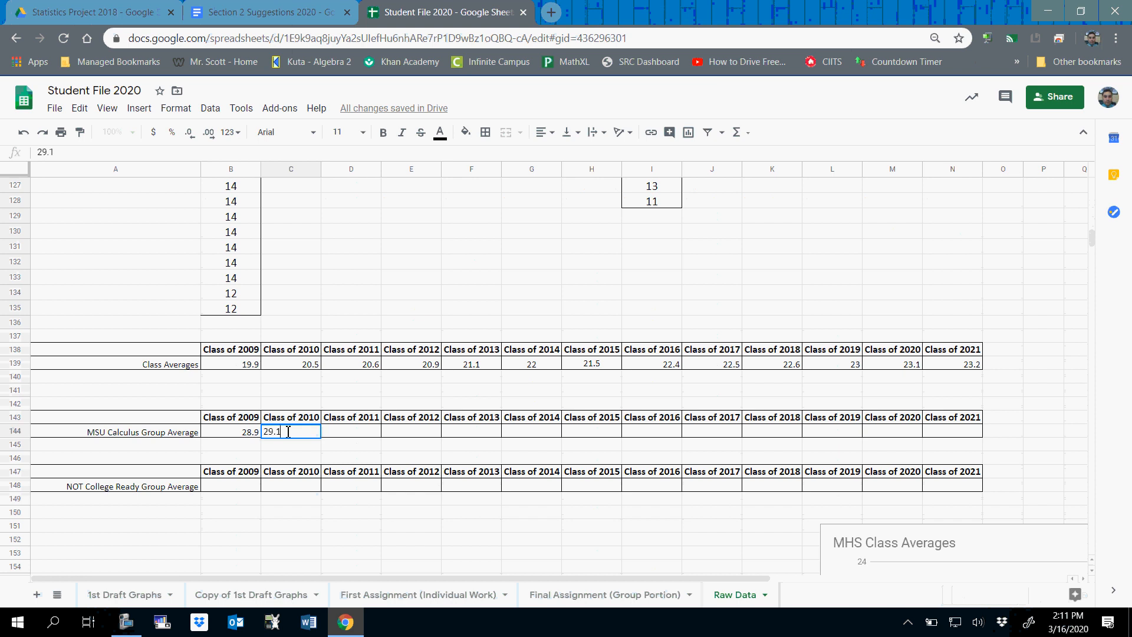
pyautogui.press('Tab')
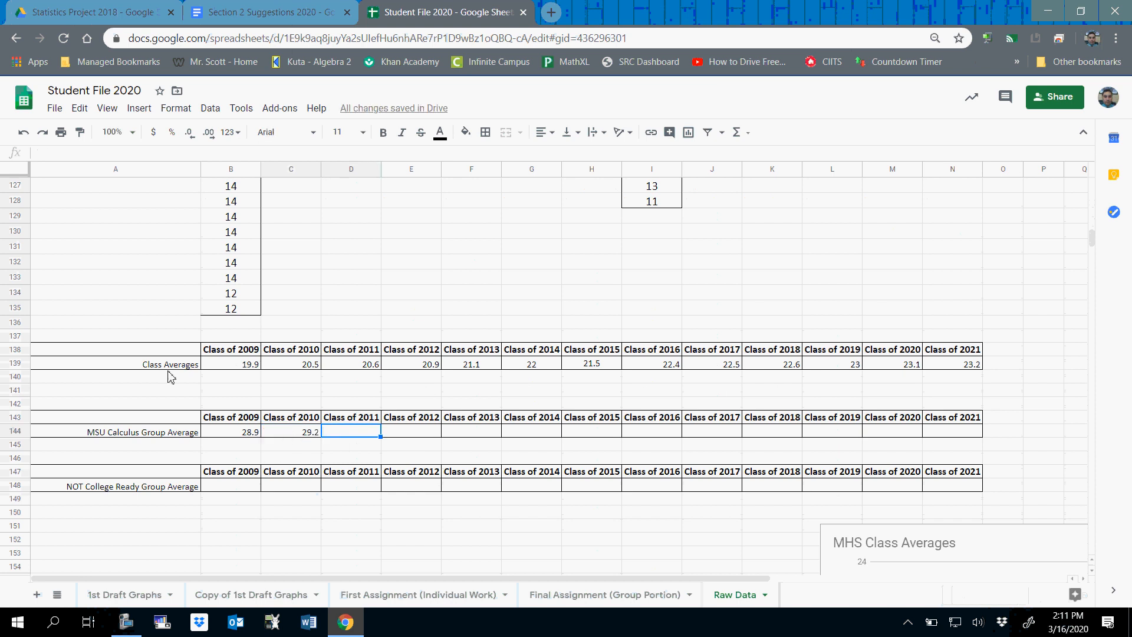
# Step: Move the MHS Class Averages chart from column L to around columns D to K, with its upper edge near row 147
pyautogui.click(843, 548)
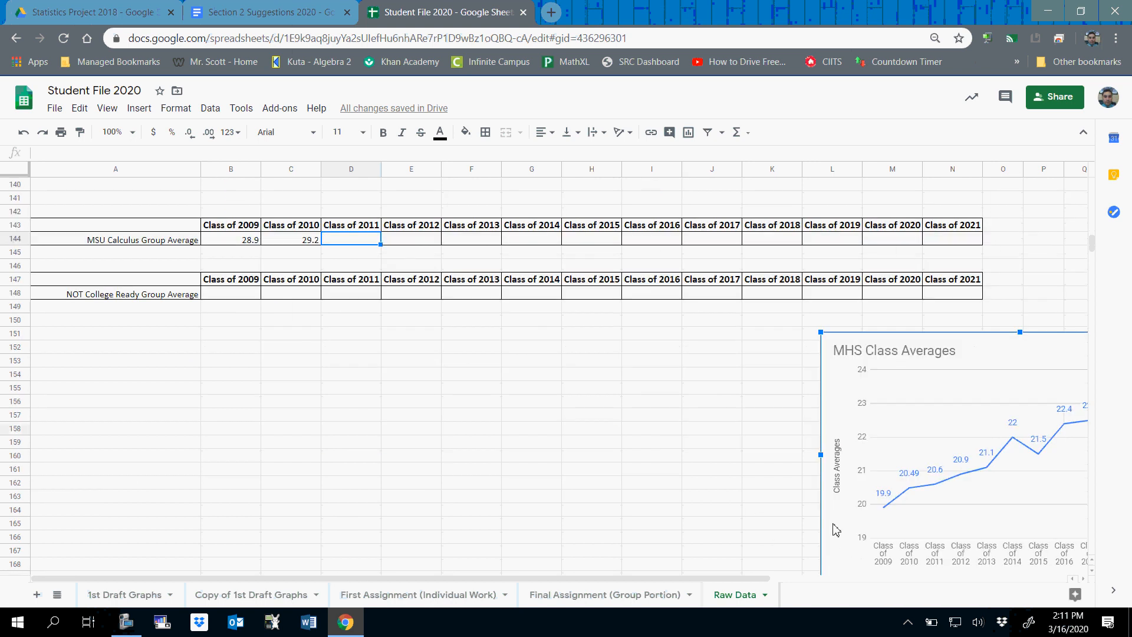
pyautogui.moveTo(837, 531); pyautogui.dragTo(308, 397)
pyautogui.scroll(7, 354, 458)
pyautogui.scroll(-3, 367, 508)
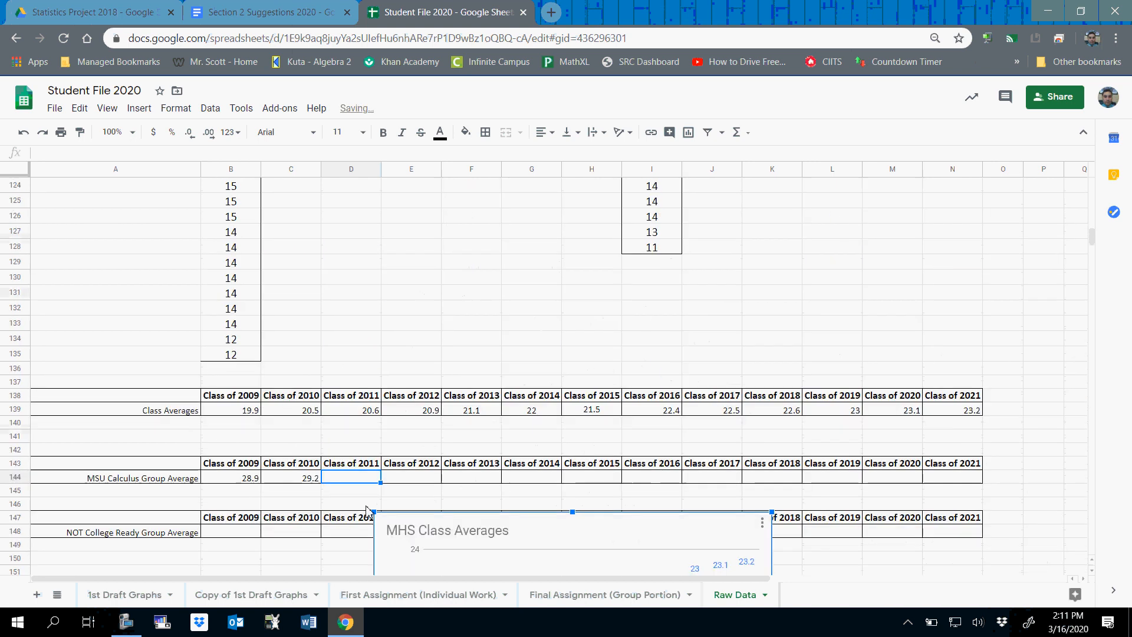
pyautogui.scroll(-4, 377, 499)
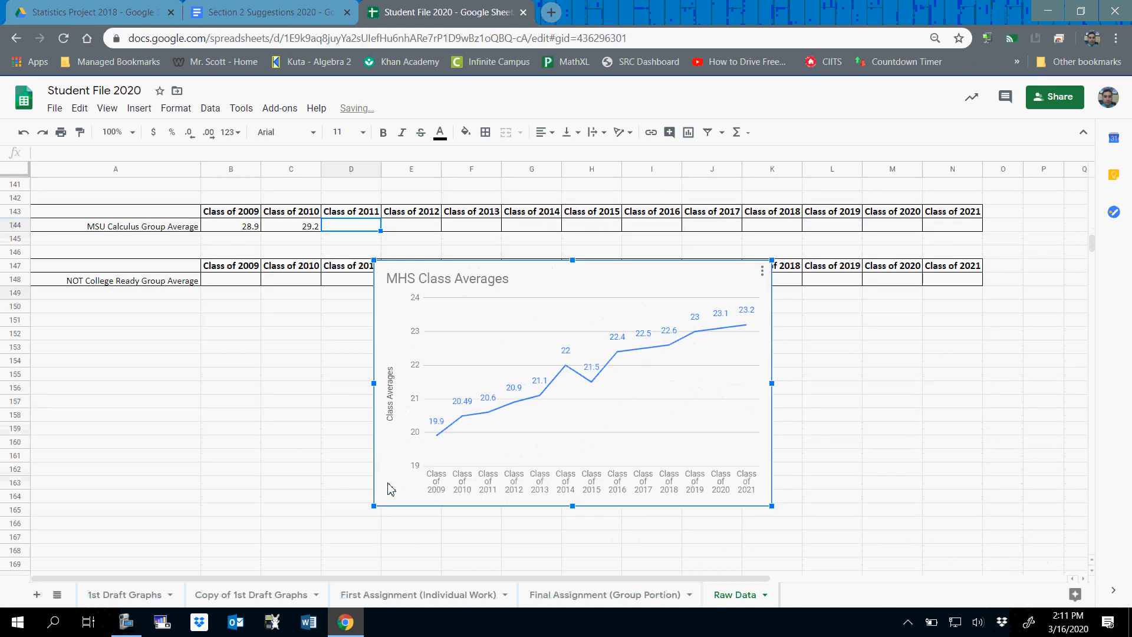
# Step: Change the MHS Class Averages chart type to a column chart
pyautogui.doubleClick(560, 278)
pyautogui.click(929, 175)
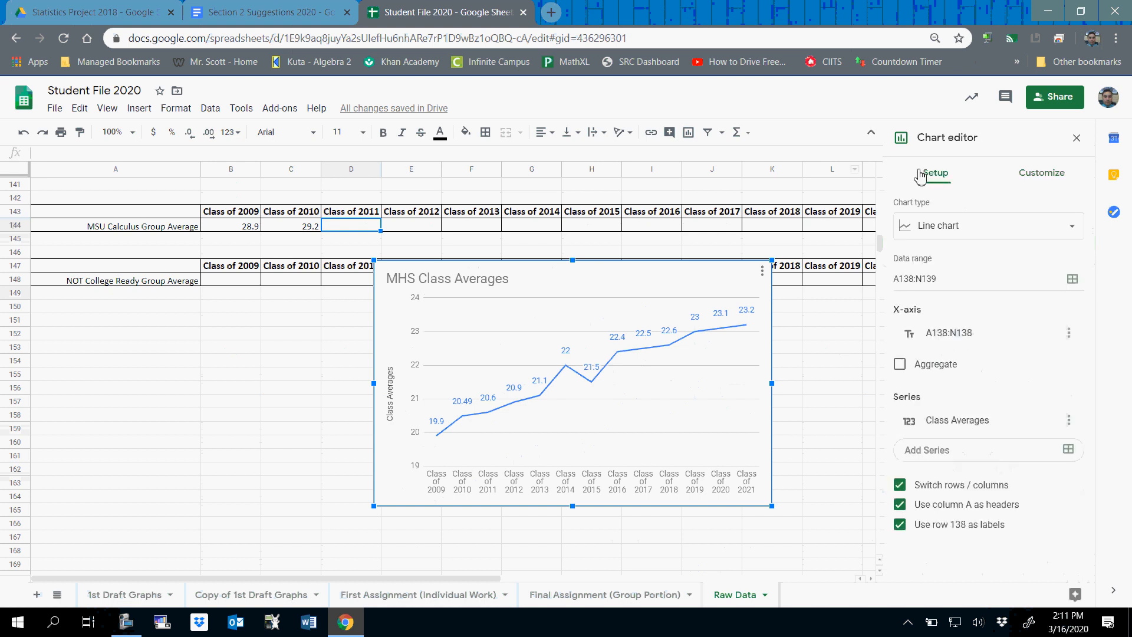
pyautogui.click(965, 238)
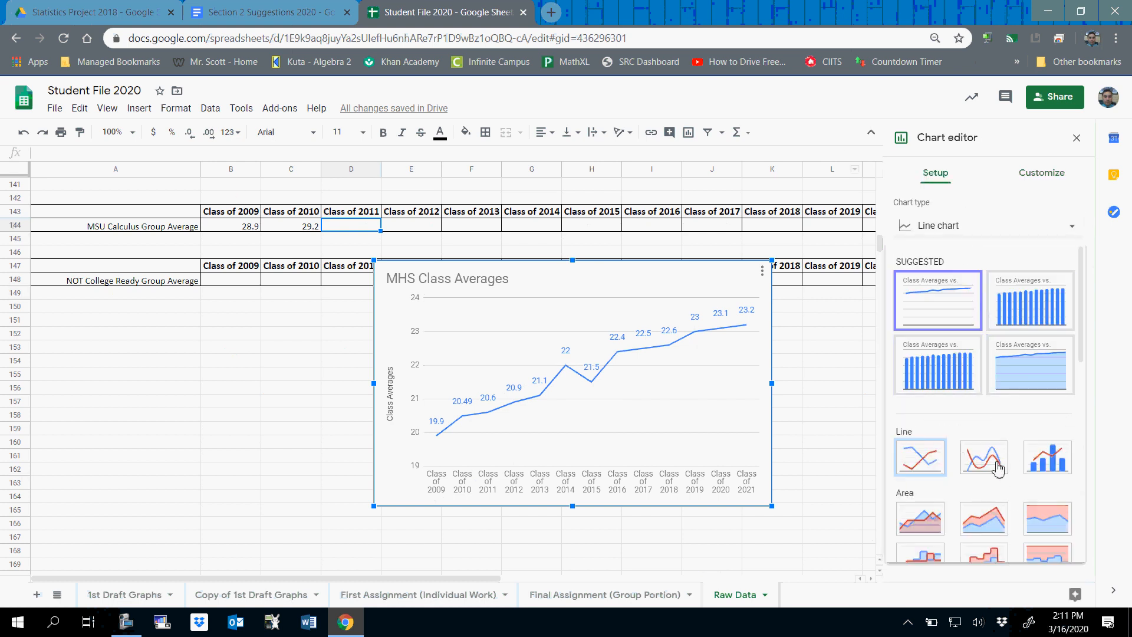
pyautogui.scroll(-5, 997, 468)
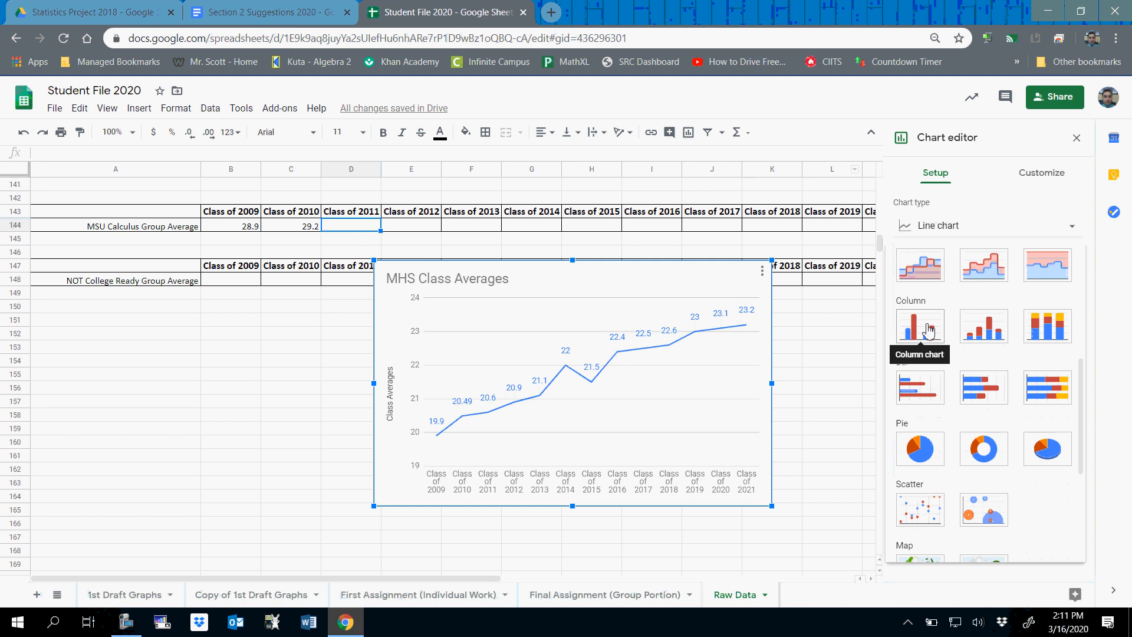
pyautogui.click(929, 330)
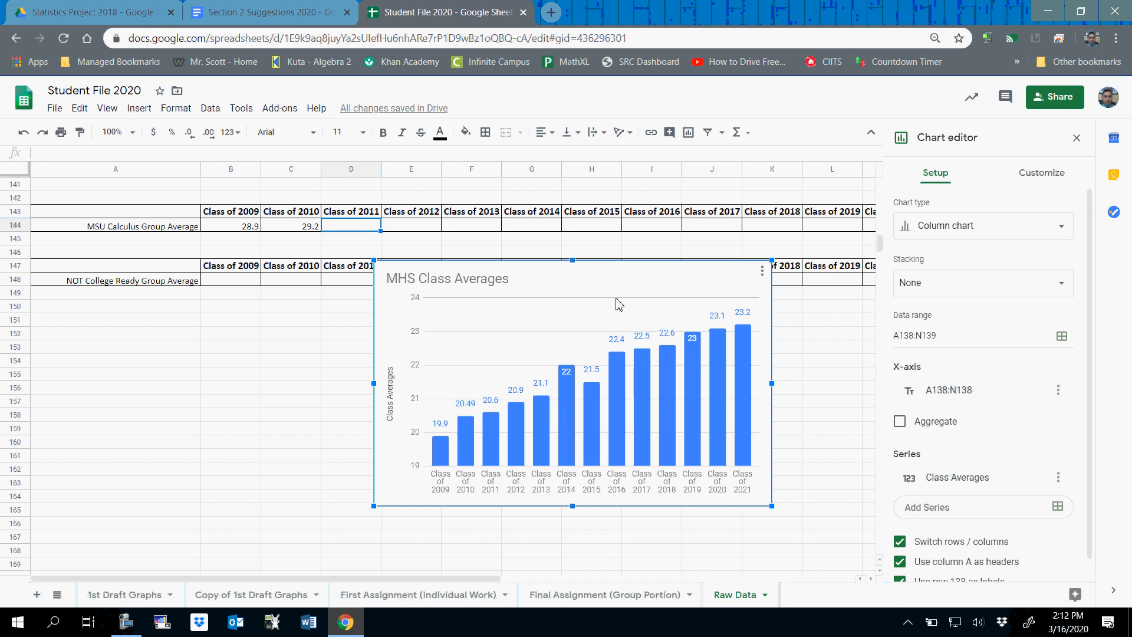
# Step: Look through the available column, bar, pie and scatter chart types and set the MHS Class Averages chart back to a line chart
pyautogui.click(949, 226)
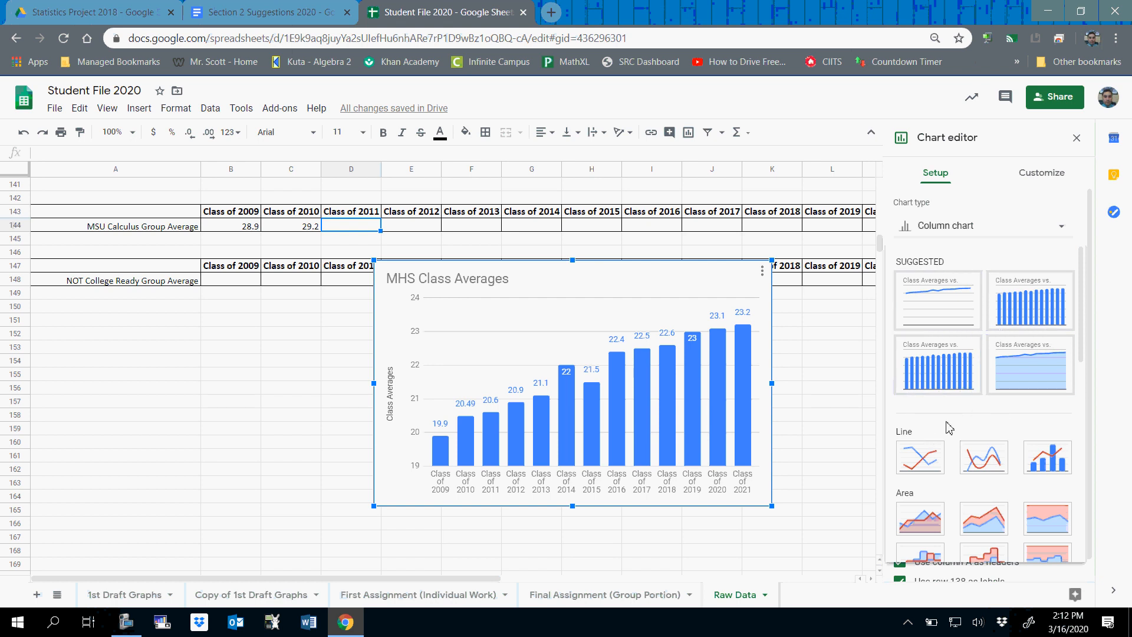
pyautogui.scroll(-3, 1048, 456)
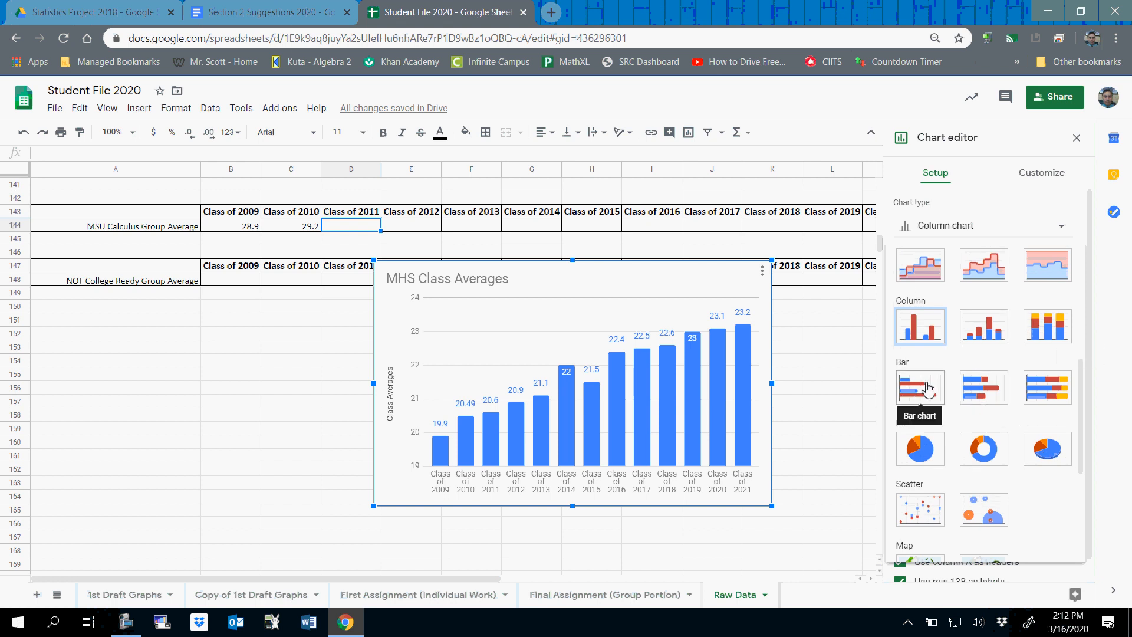
pyautogui.scroll(2, 939, 373)
pyautogui.scroll(3, 940, 373)
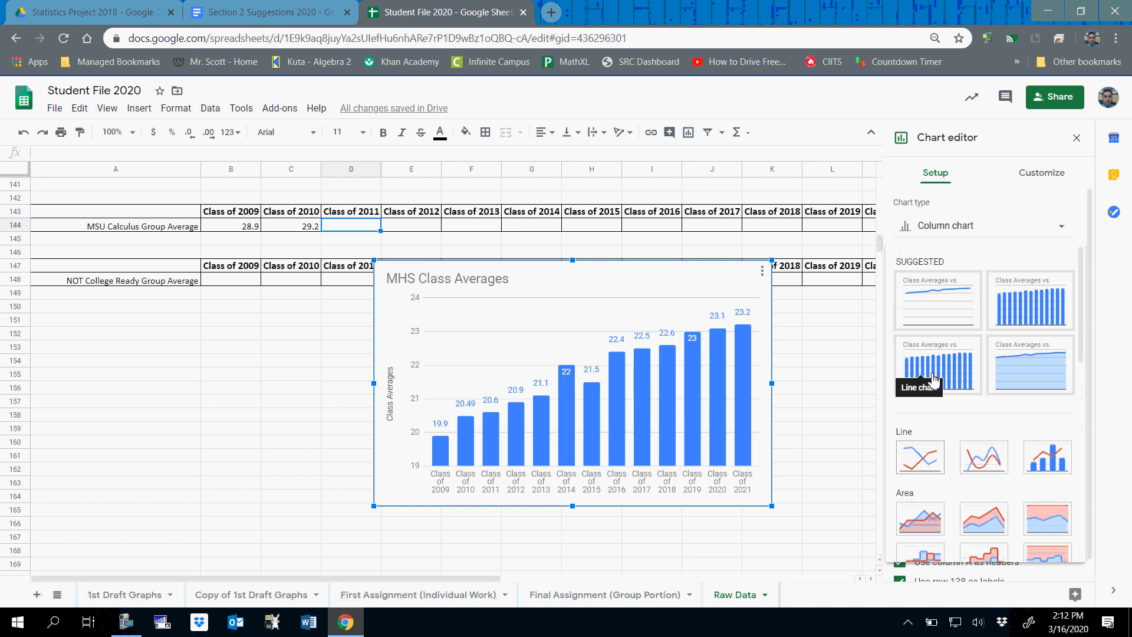
pyautogui.scroll(-3, 934, 382)
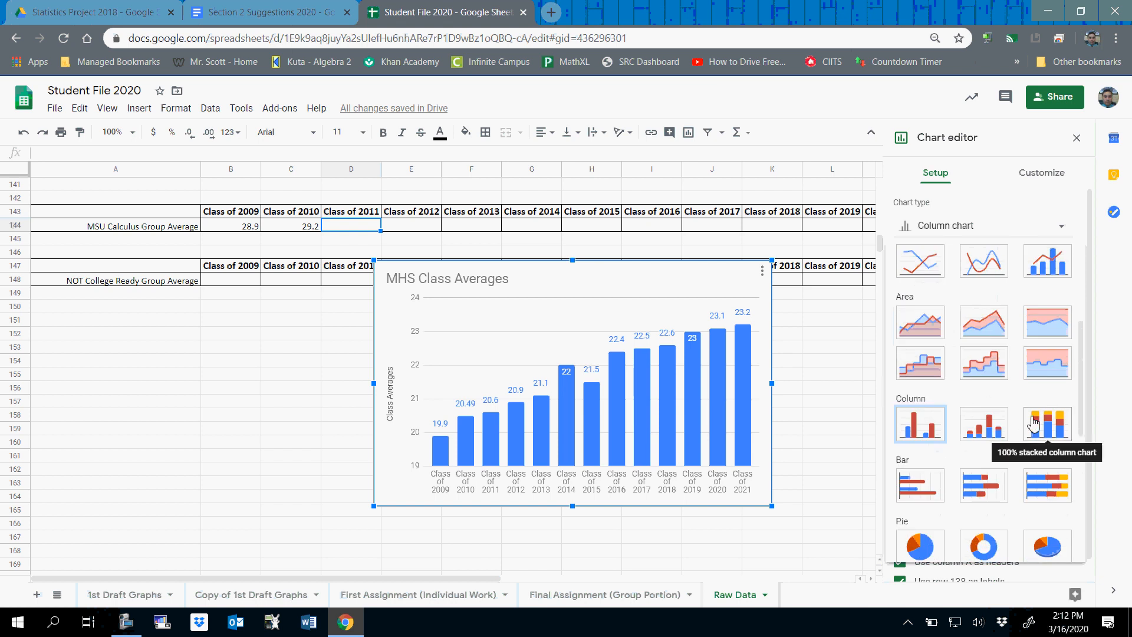
pyautogui.scroll(-3, 1034, 424)
pyautogui.scroll(-2, 1034, 423)
pyautogui.scroll(5, 1032, 423)
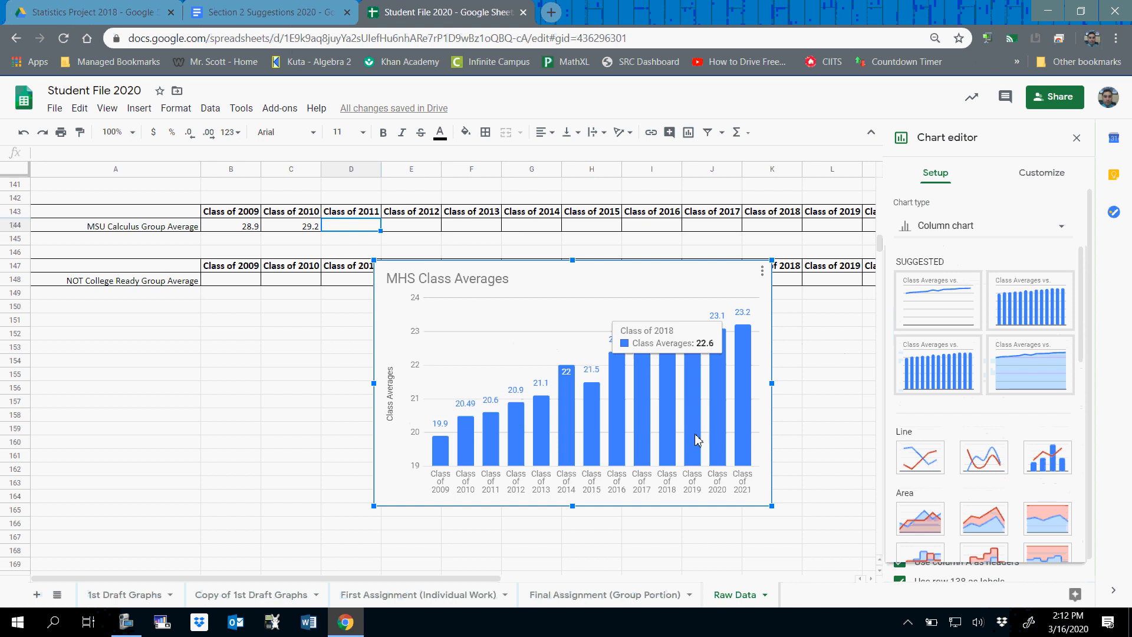
pyautogui.click(920, 460)
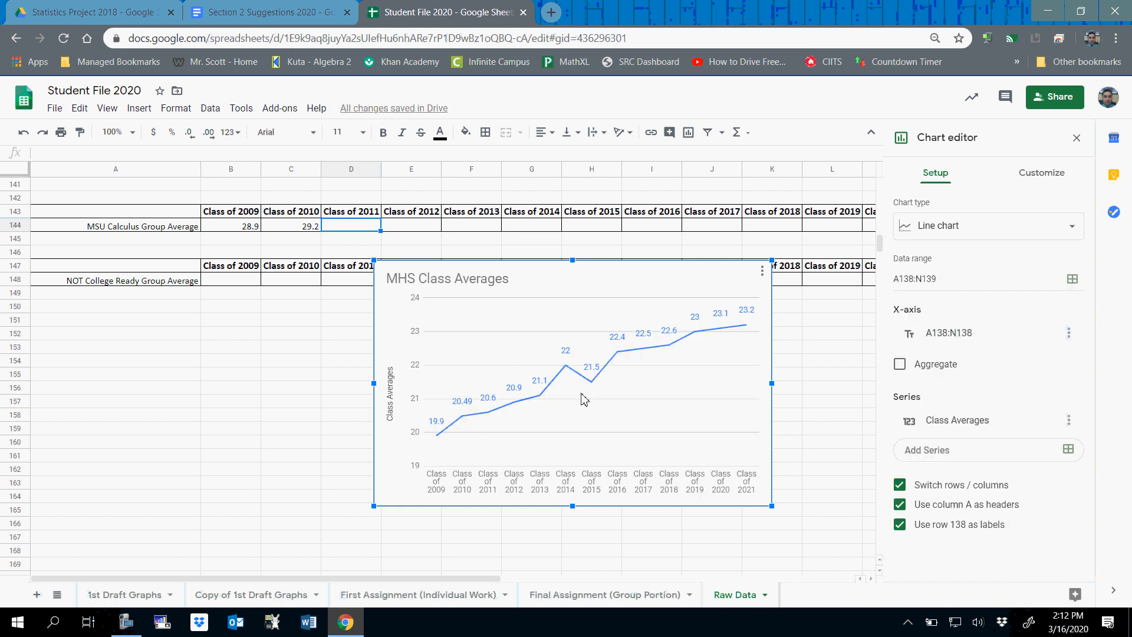
# Step: Open Student File (DEMO).xlsx from the Statistics Project 2018 folder in Drive and go to the summary tables of the Demo w/ notes sheet
pyautogui.click(97, 11)
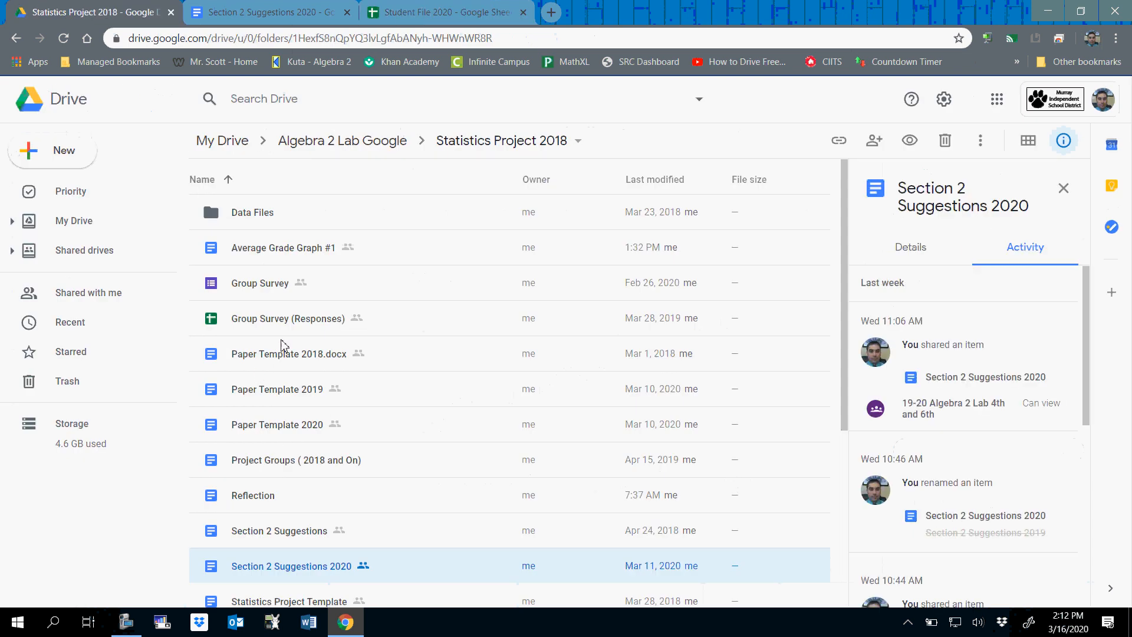
pyautogui.scroll(-3, 281, 345)
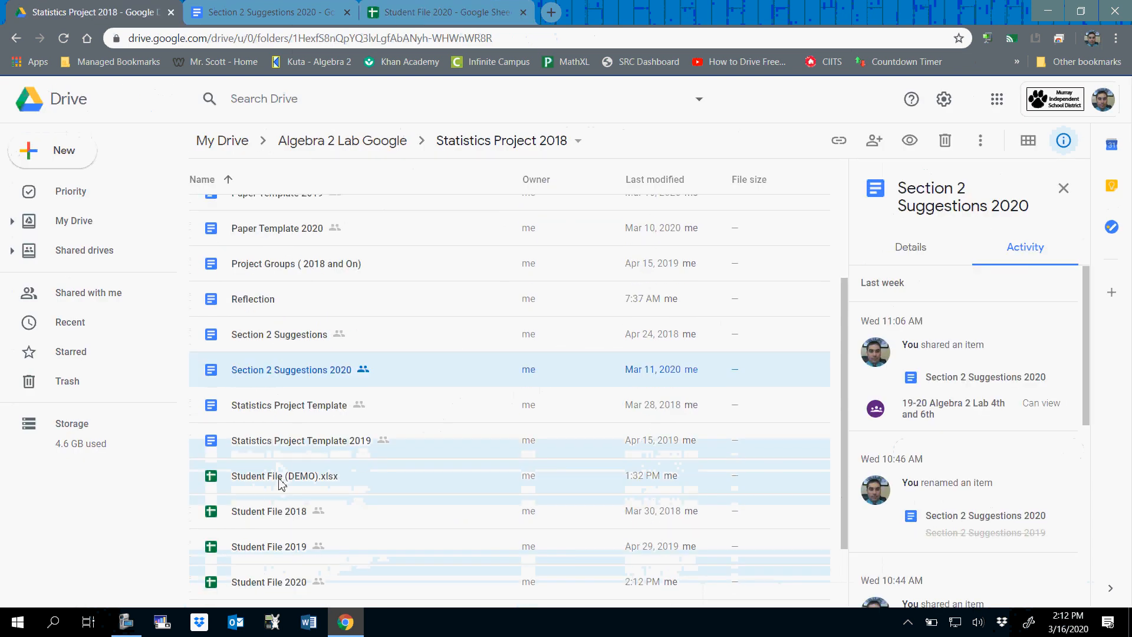
pyautogui.doubleClick(280, 479)
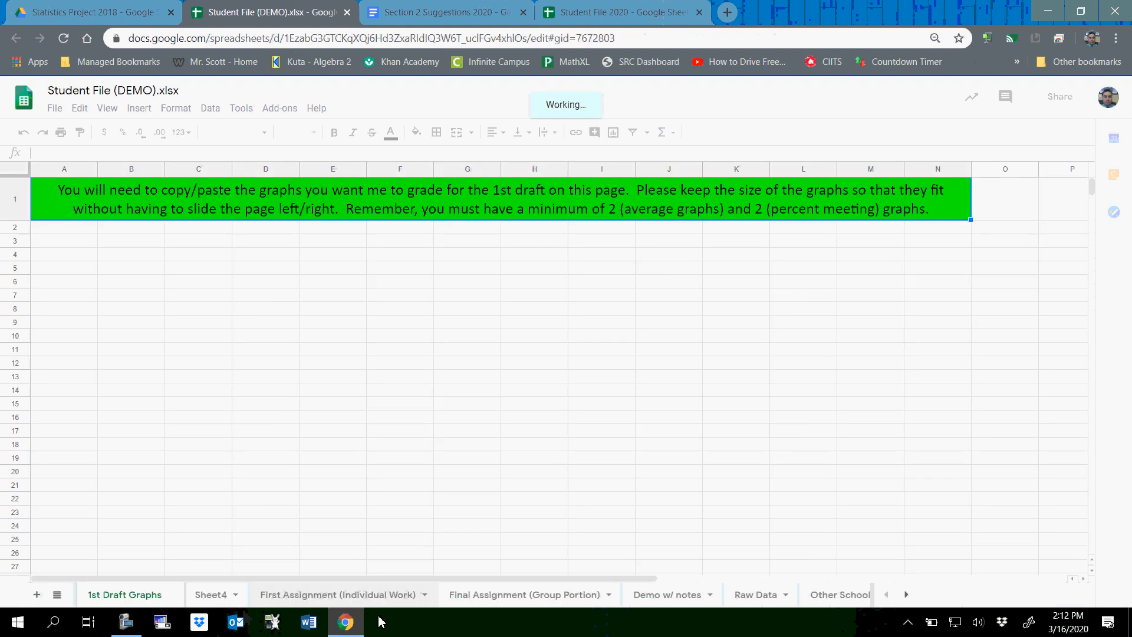
pyautogui.click(663, 595)
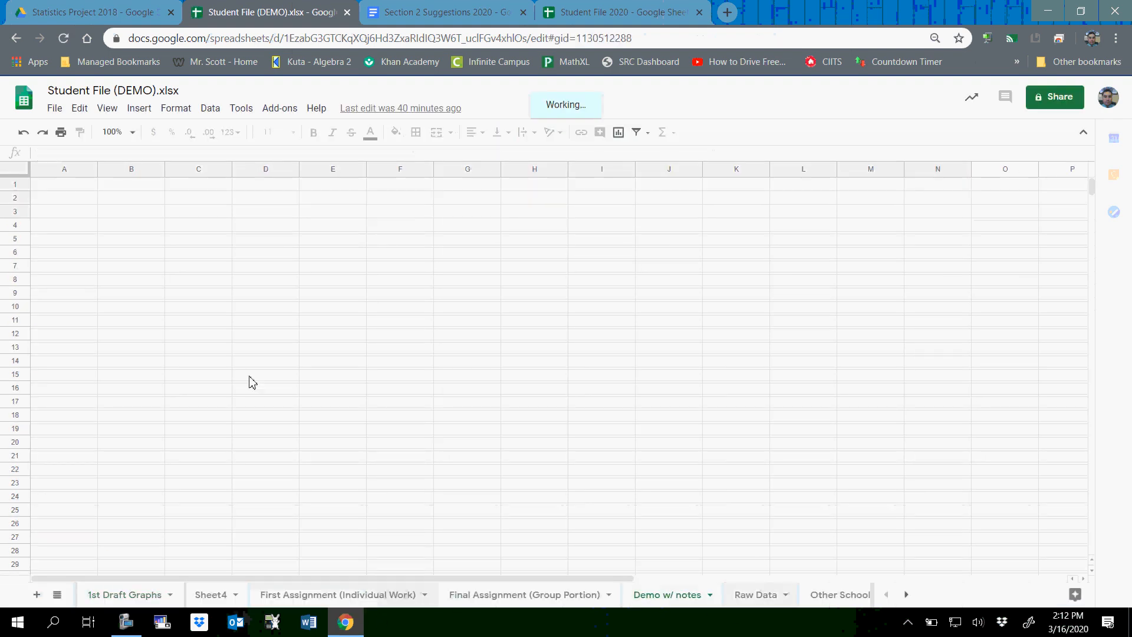
pyautogui.scroll(-20, 280, 374)
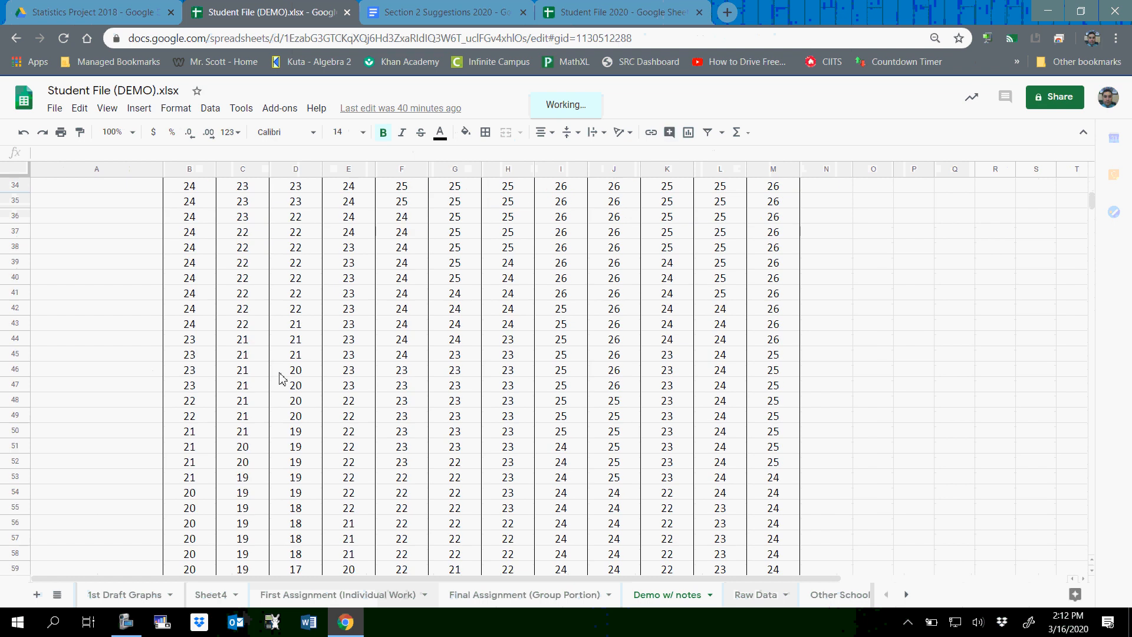
pyautogui.scroll(-12, 279, 377)
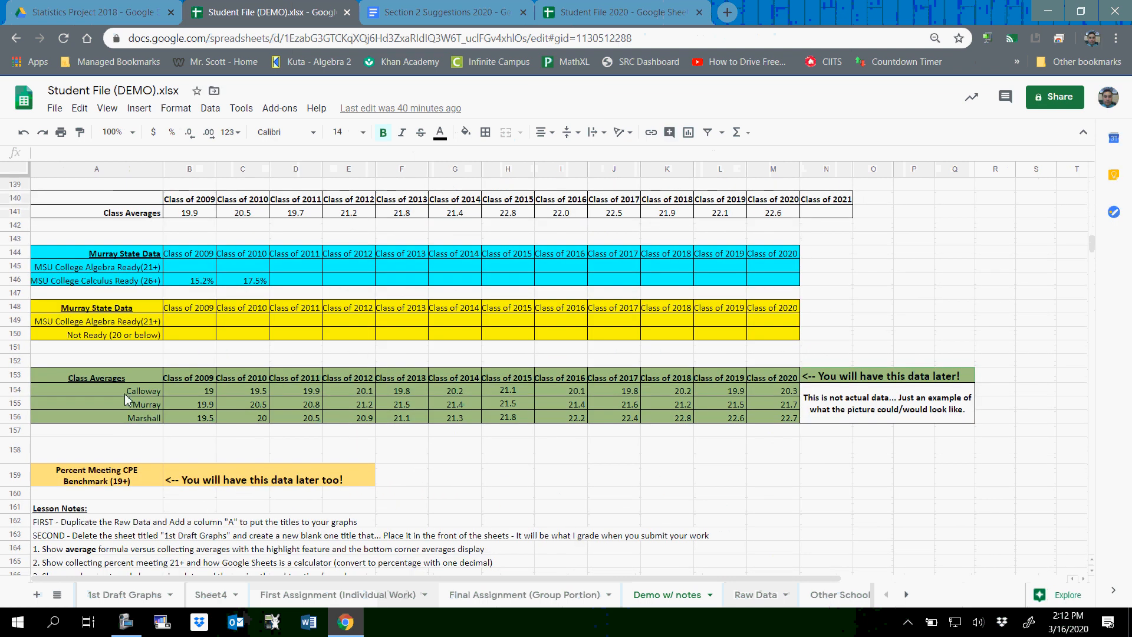
# Step: Review the Class Averages heading and the Calloway, Murray and Marshall row labels in the green comparison table
pyautogui.click(81, 382)
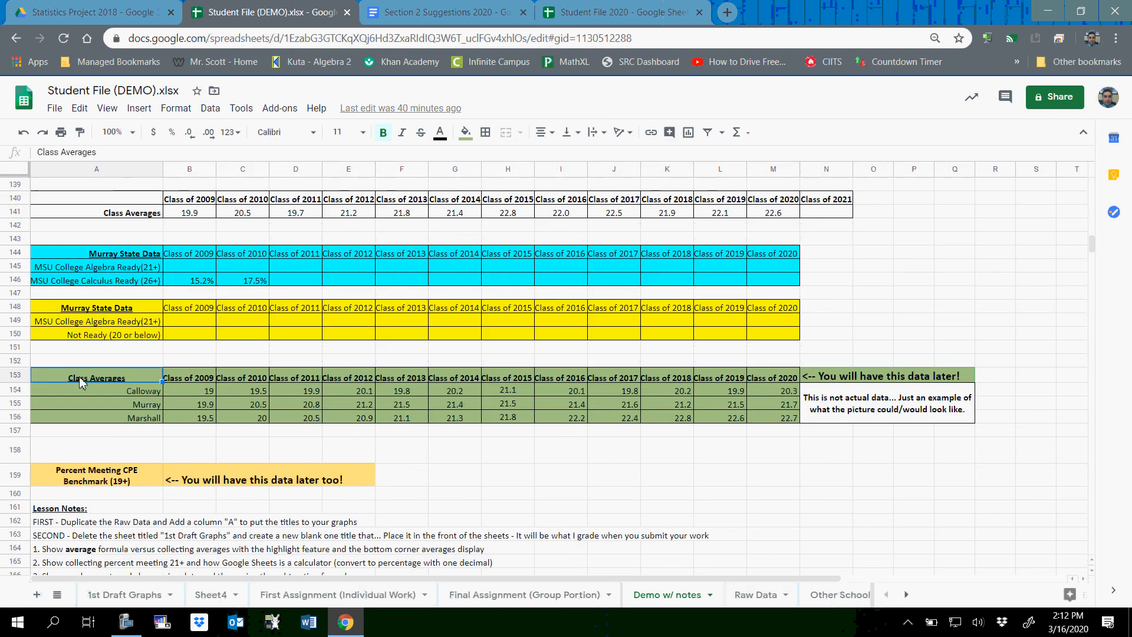
pyautogui.click(135, 392)
pyautogui.click(146, 406)
pyautogui.click(146, 419)
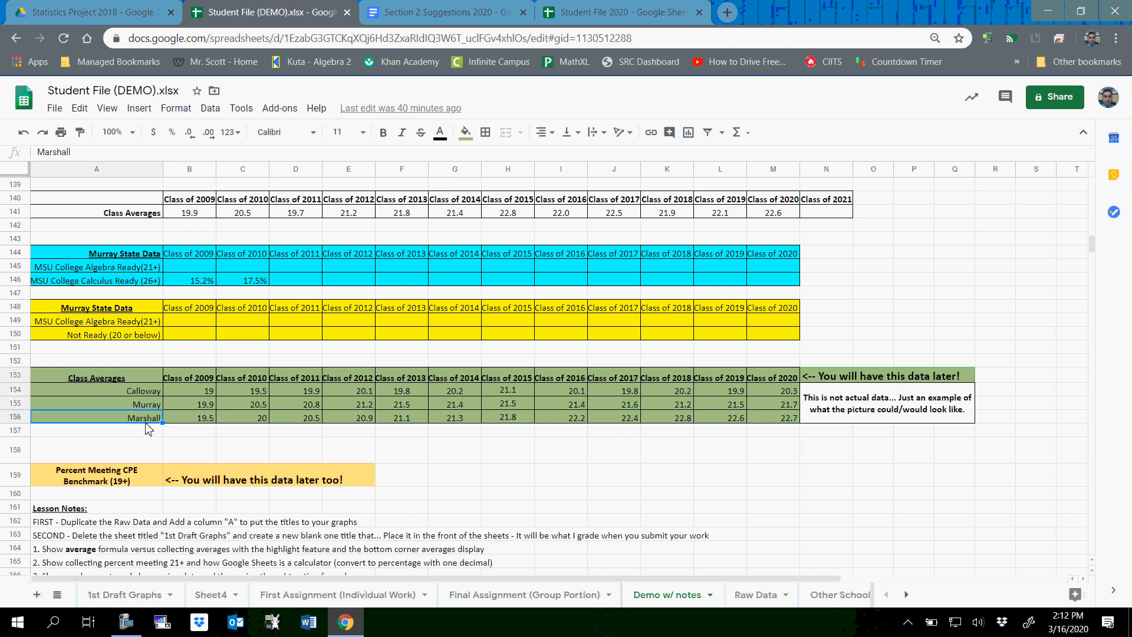
pyautogui.click(114, 382)
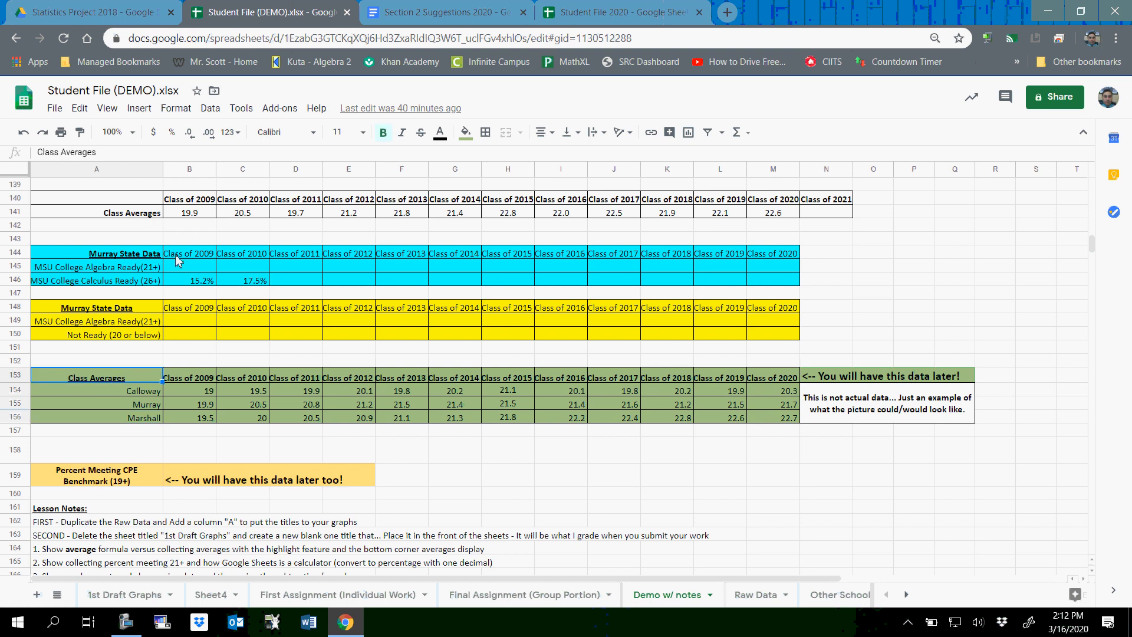
pyautogui.click(124, 420)
# Step: Insert a chart from the Class Averages comparison table in A153:M156 covering Calloway, Murray and Marshall
pyautogui.moveTo(124, 384)
pyautogui.mouseDown()
pyautogui.moveTo(759, 408)
pyautogui.moveTo(759, 418)
pyautogui.mouseUp()
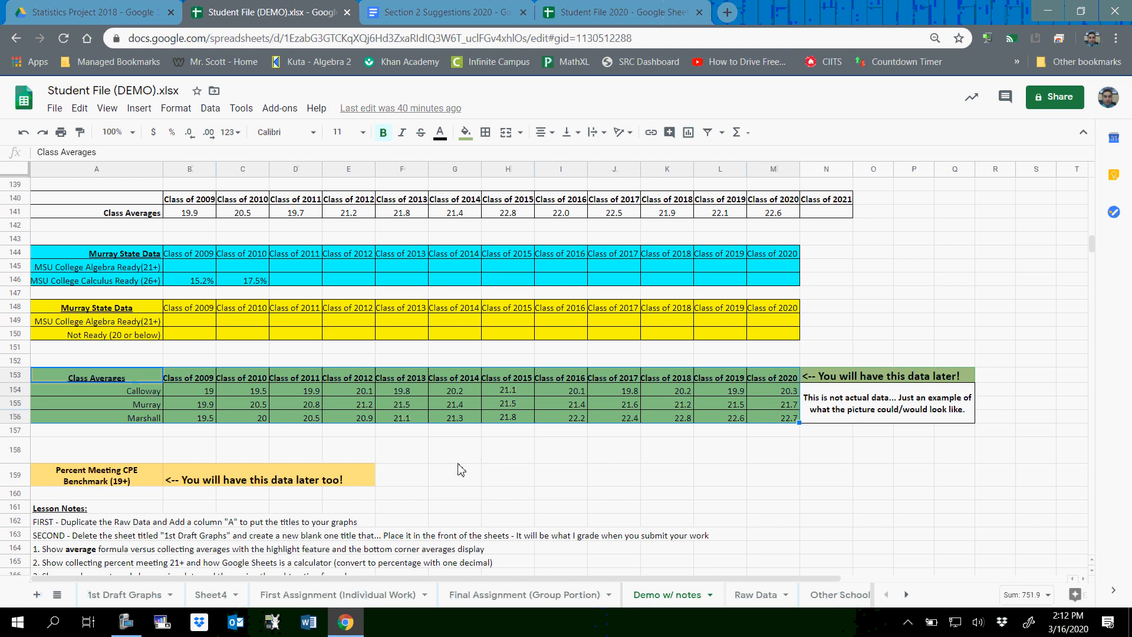
pyautogui.rightClick(149, 421)
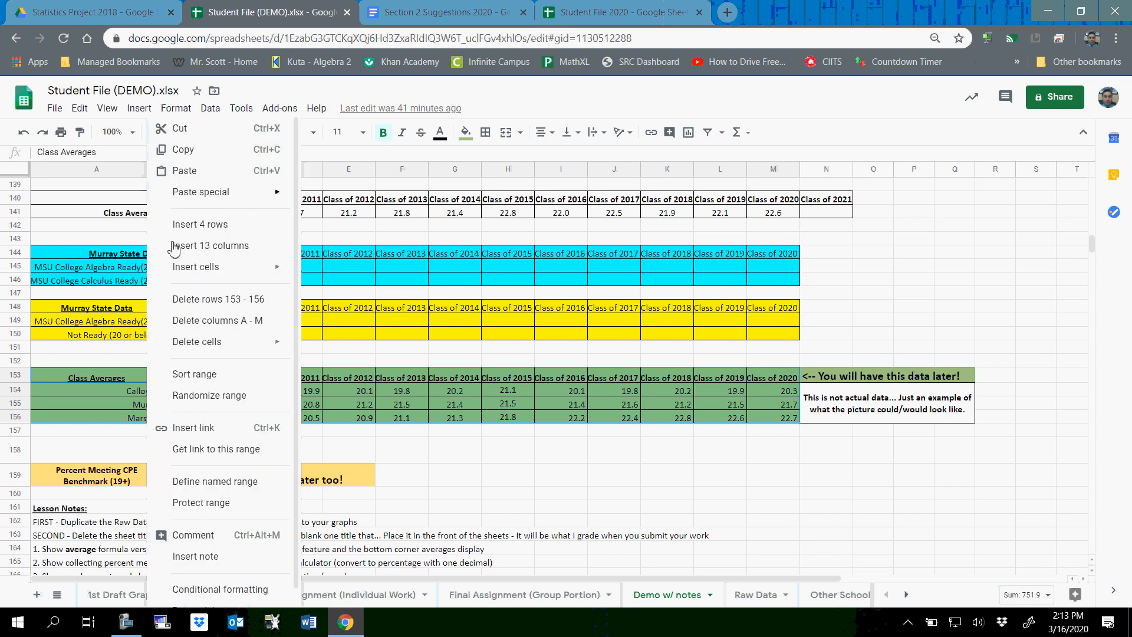
pyautogui.click(149, 111)
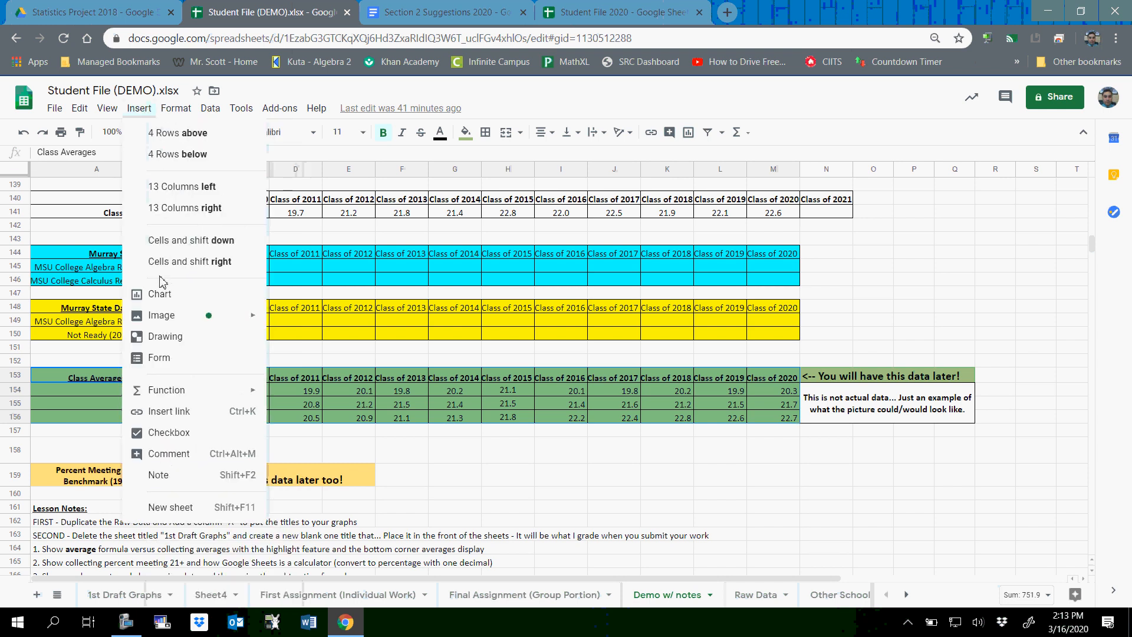
pyautogui.click(162, 297)
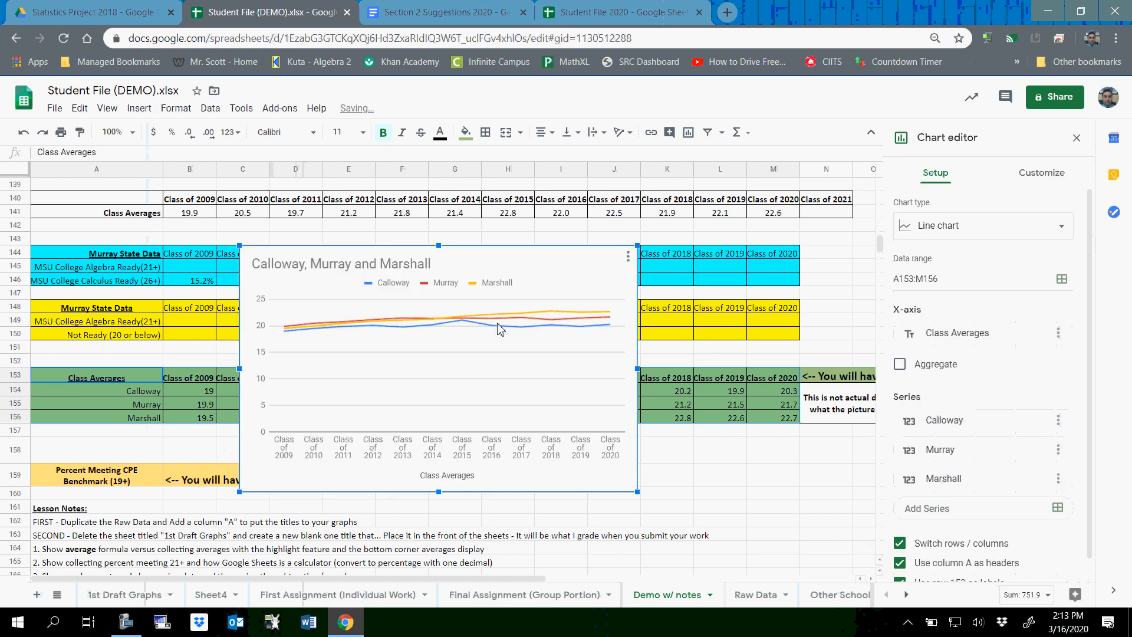
# Step: Set the comparison chart's vertical axis to a minimum of 19 and a maximum of 24
pyautogui.click(264, 359)
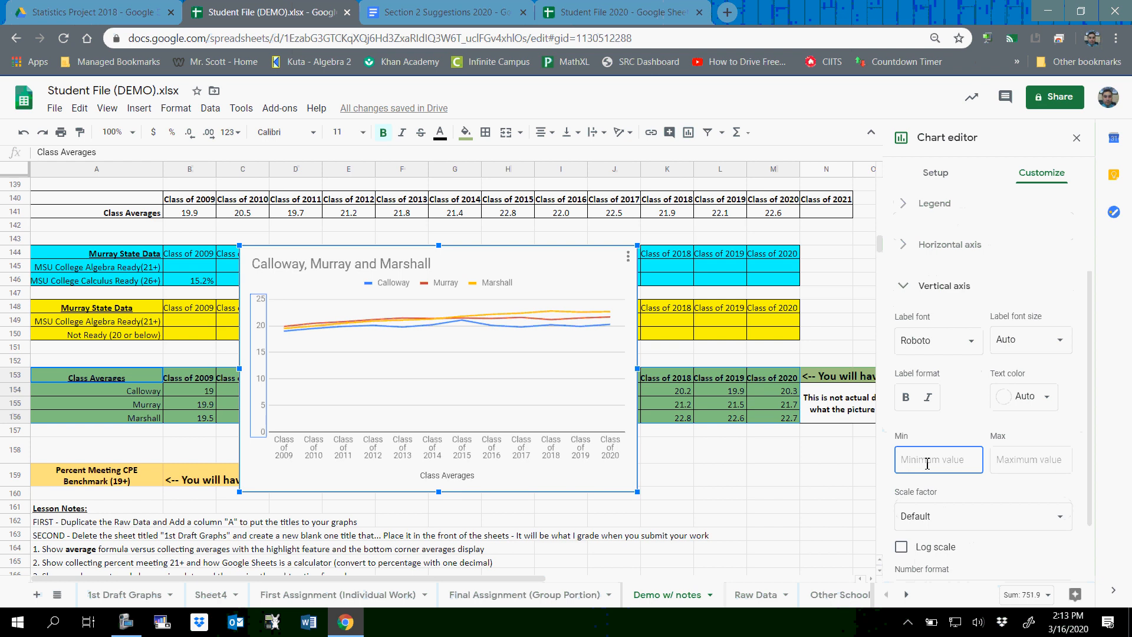
pyautogui.write('19')
pyautogui.click(1022, 460)
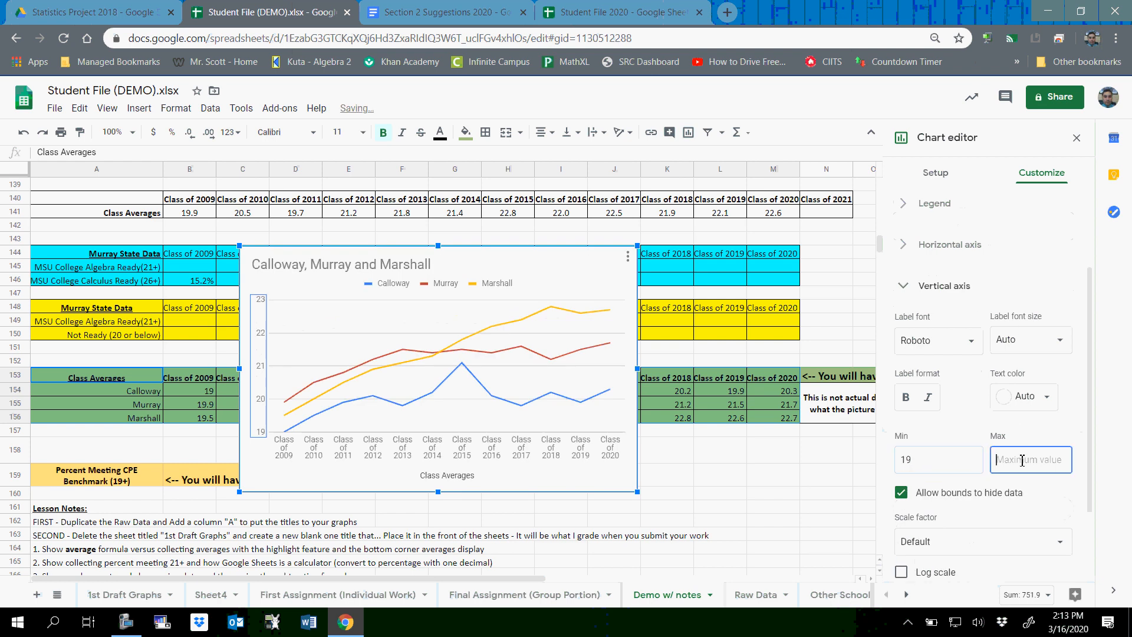
pyautogui.write('25')
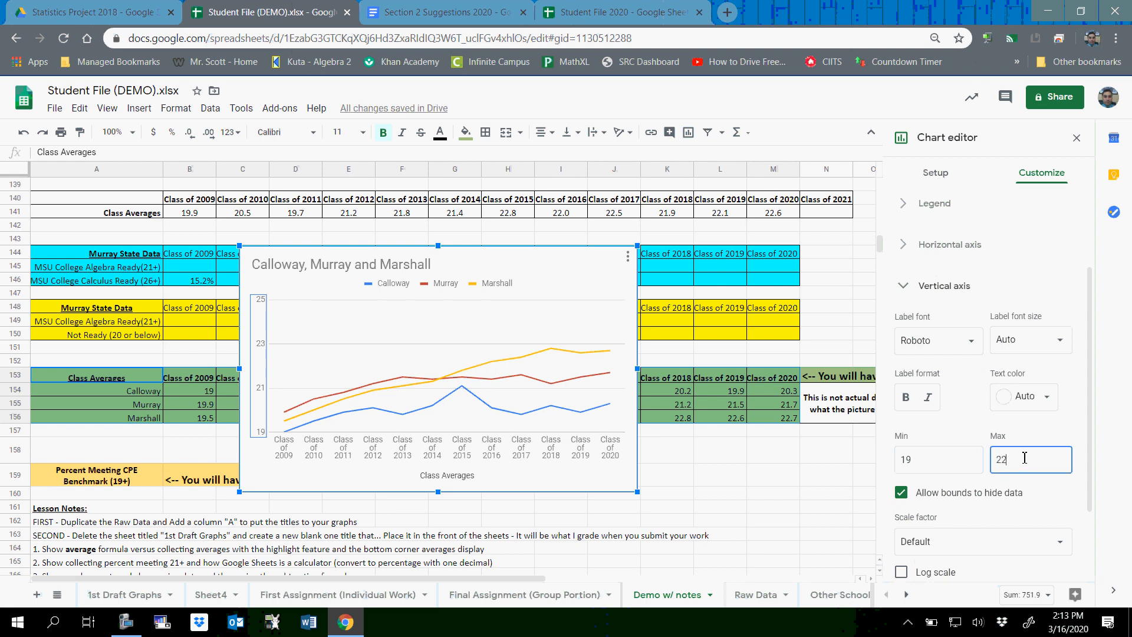
pyautogui.press('BackSpace')
pyautogui.press('BackSpace')
pyautogui.write('2')
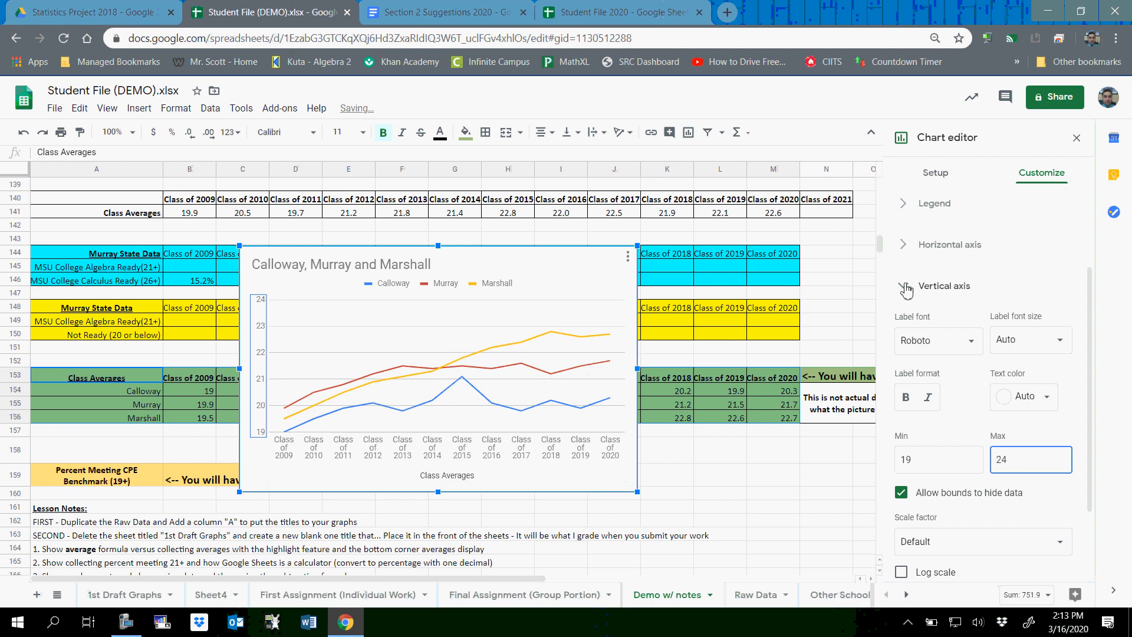
# Step: Turn on data labels for all series of the Calloway, Murray and Marshall chart
pyautogui.click(908, 244)
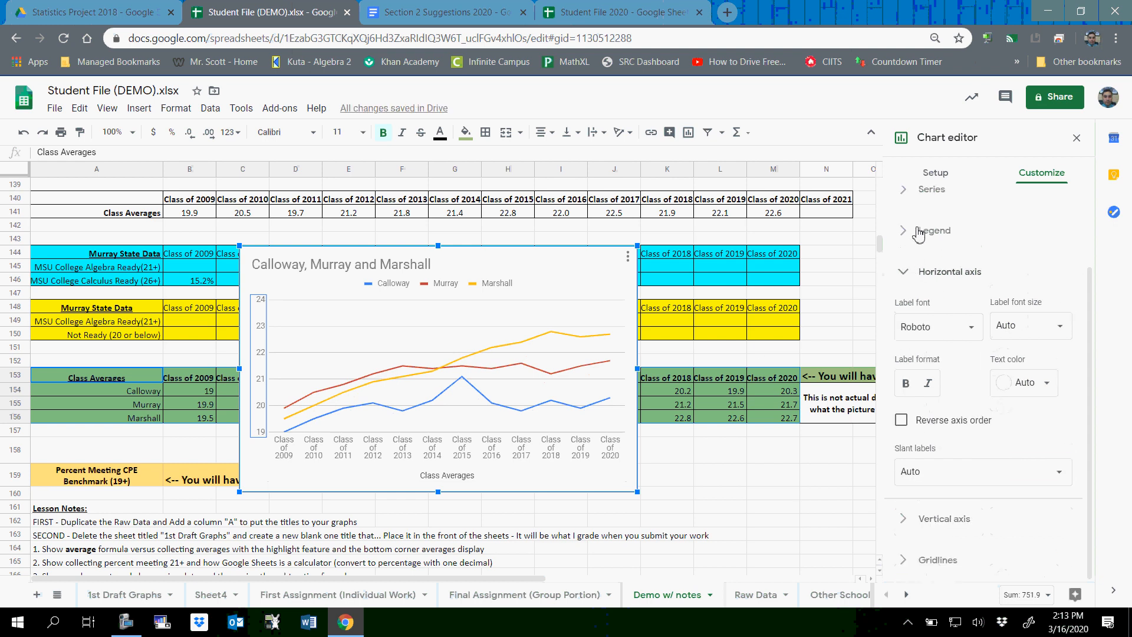
pyautogui.click(924, 191)
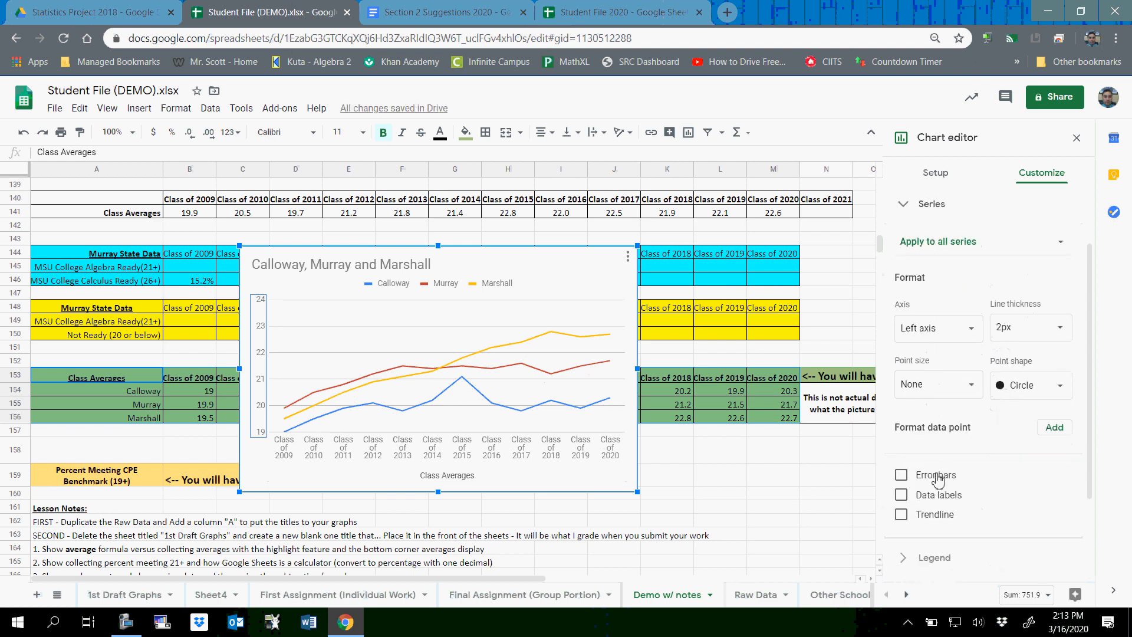
pyautogui.click(902, 495)
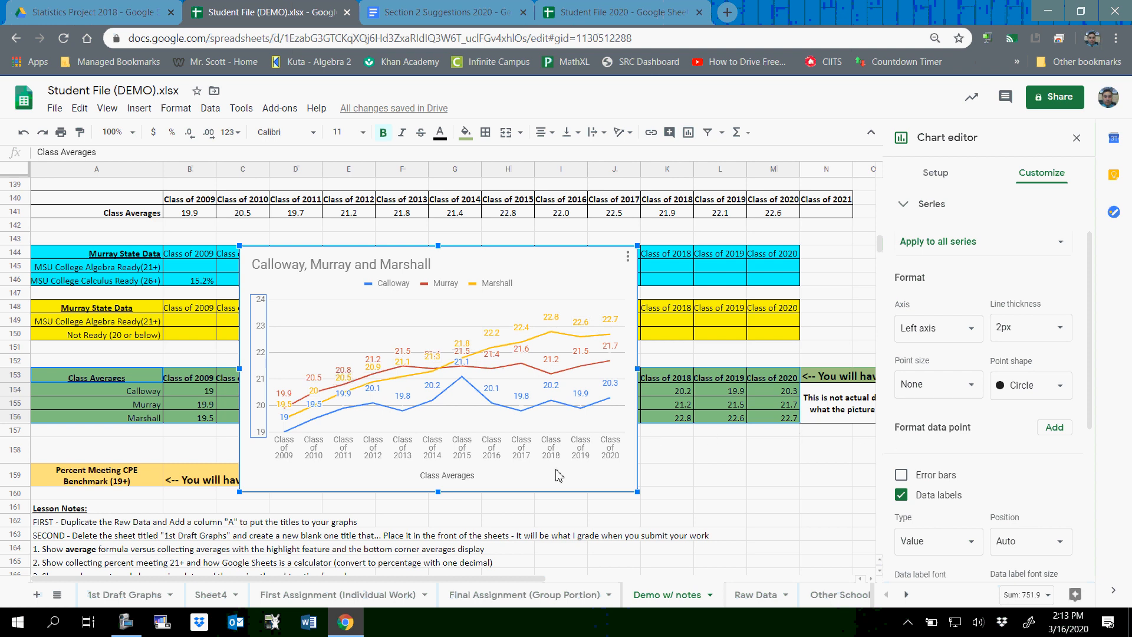
# Step: Try the Calloway, Murray and Marshall chart as a column chart and return it to a line chart
pyautogui.scroll(2, 956, 209)
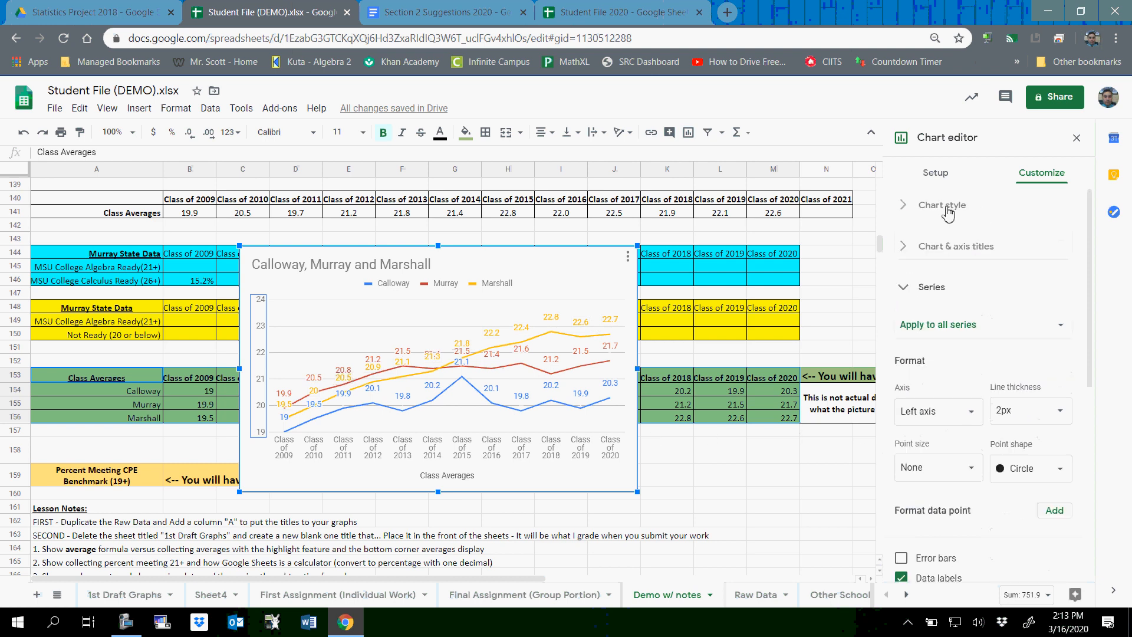
pyautogui.click(946, 207)
pyautogui.click(935, 172)
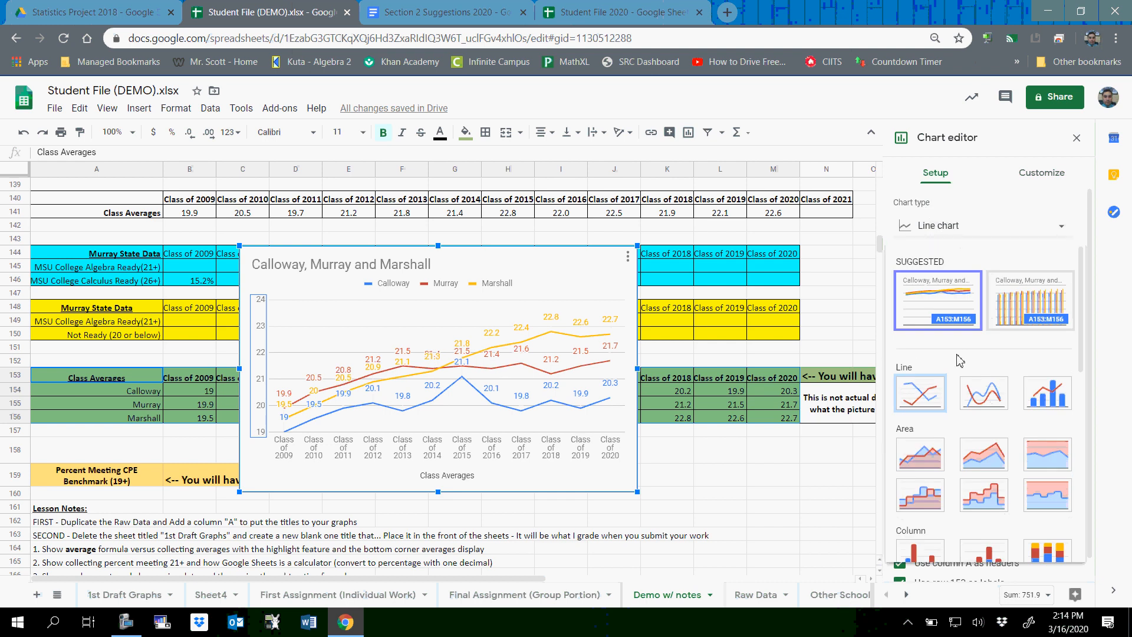
pyautogui.scroll(-2, 960, 366)
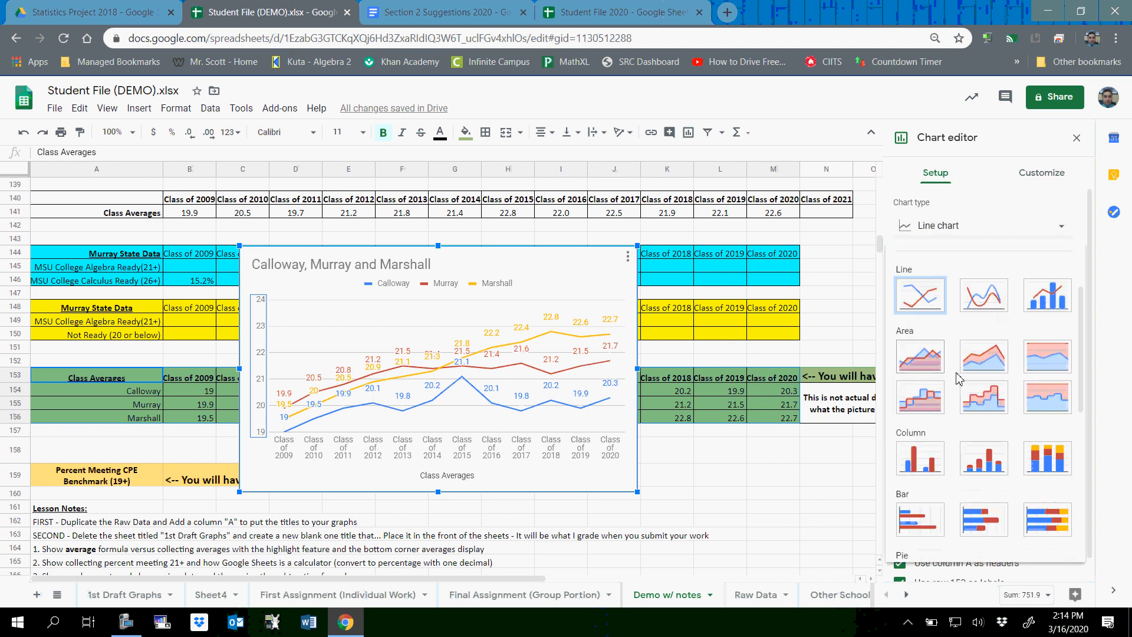
pyautogui.click(919, 466)
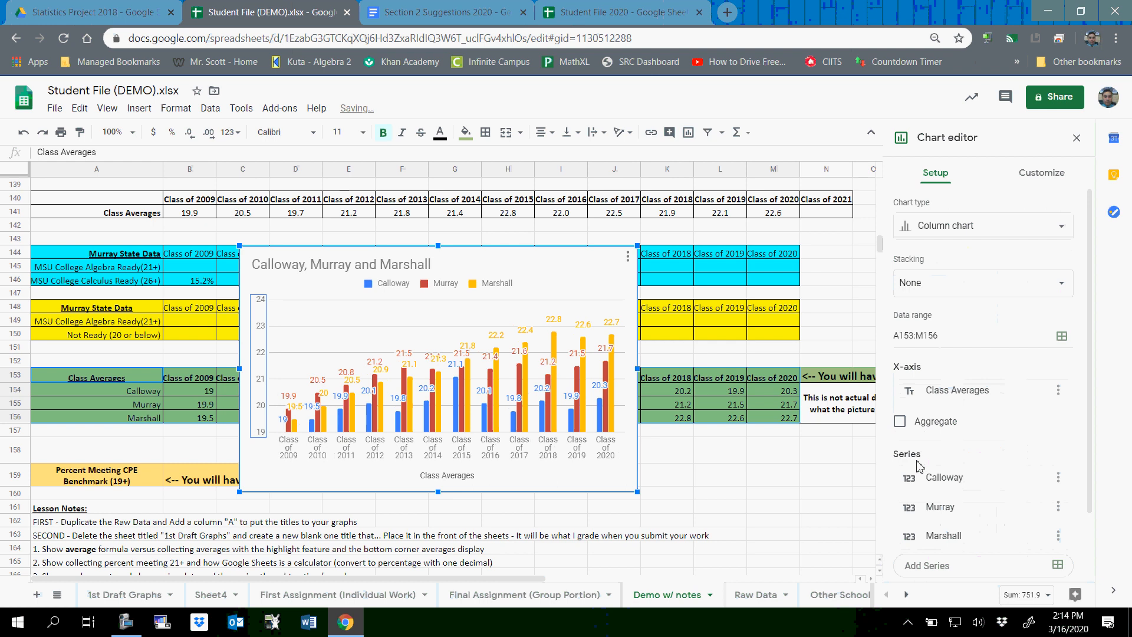
pyautogui.click(951, 227)
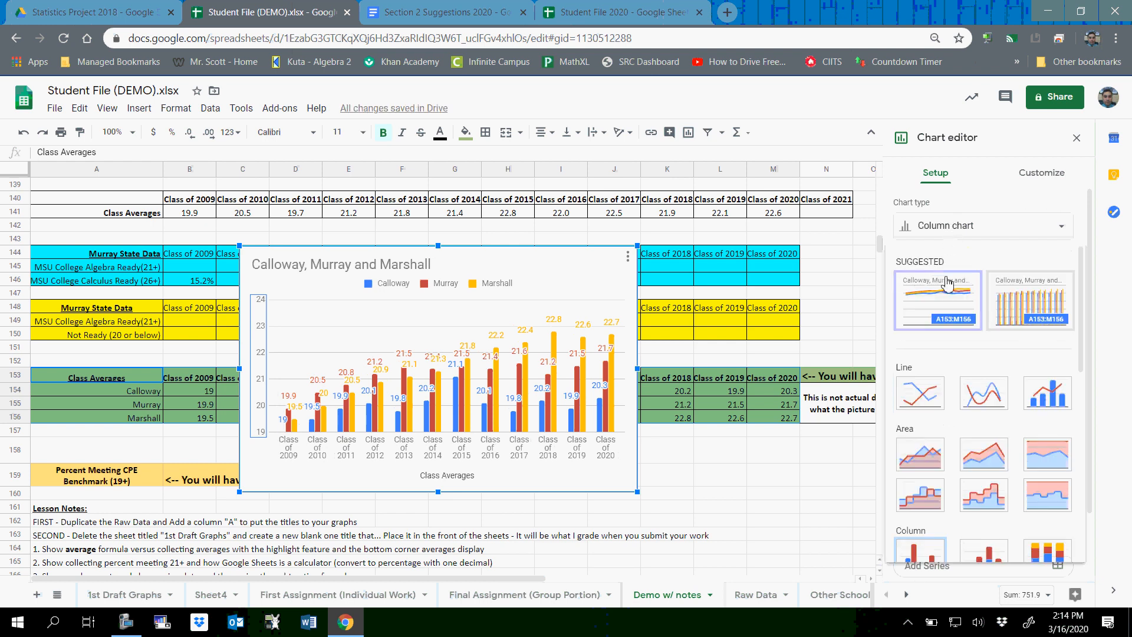
pyautogui.click(943, 305)
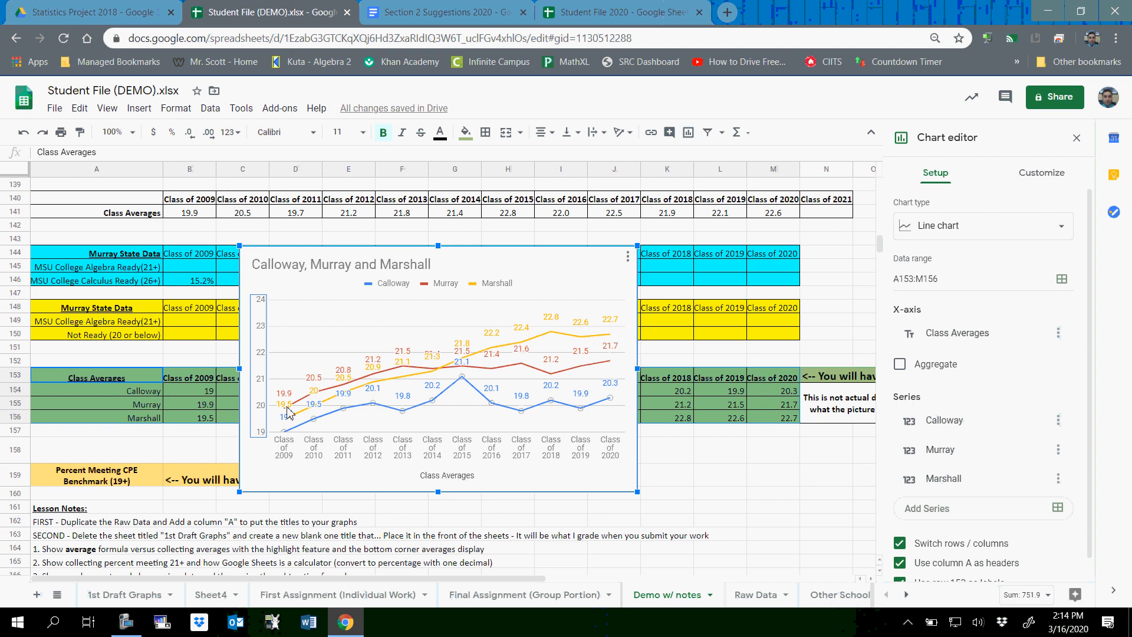
# Step: Move the comparison chart off the first year columns to about columns H–N and examine the Calloway line
pyautogui.moveTo(328, 260); pyautogui.dragTo(576, 194)
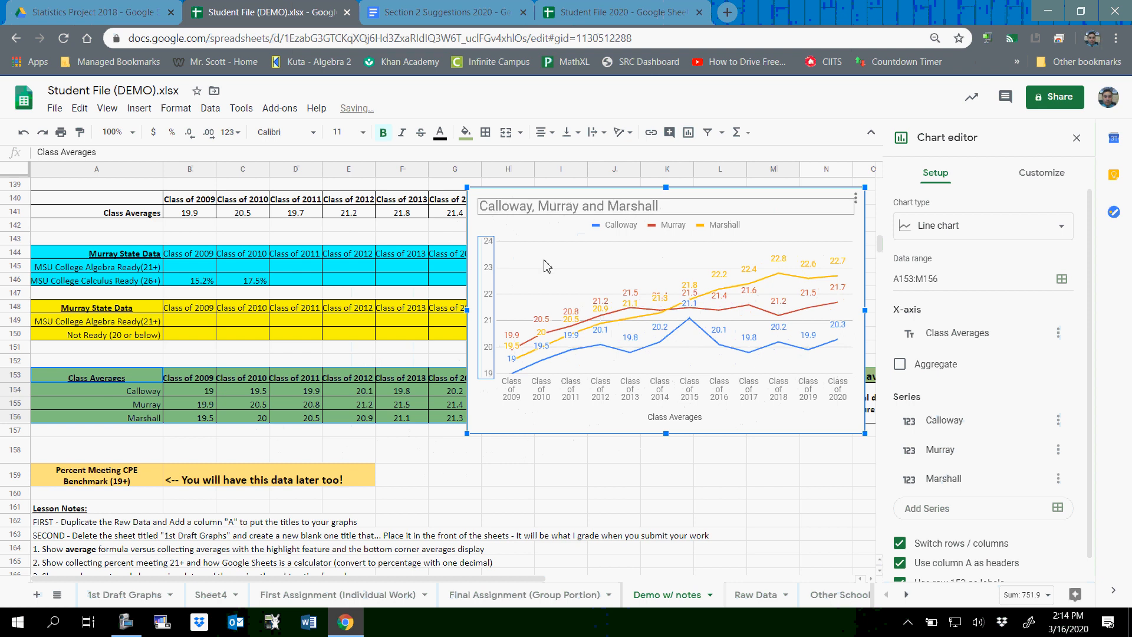
pyautogui.click(523, 360)
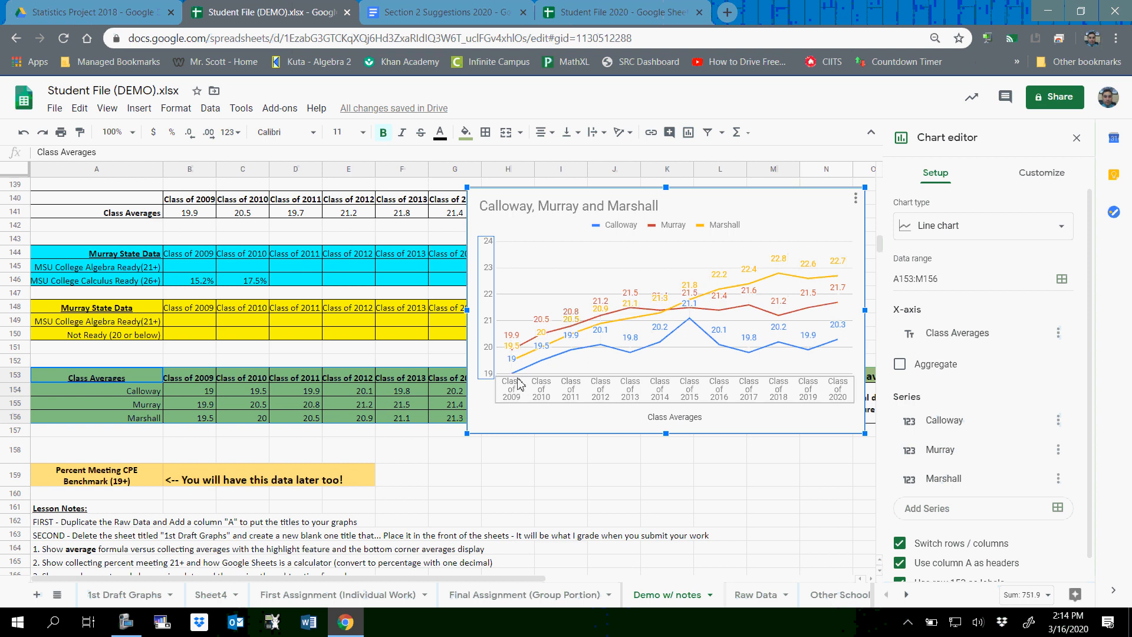
pyautogui.click(602, 347)
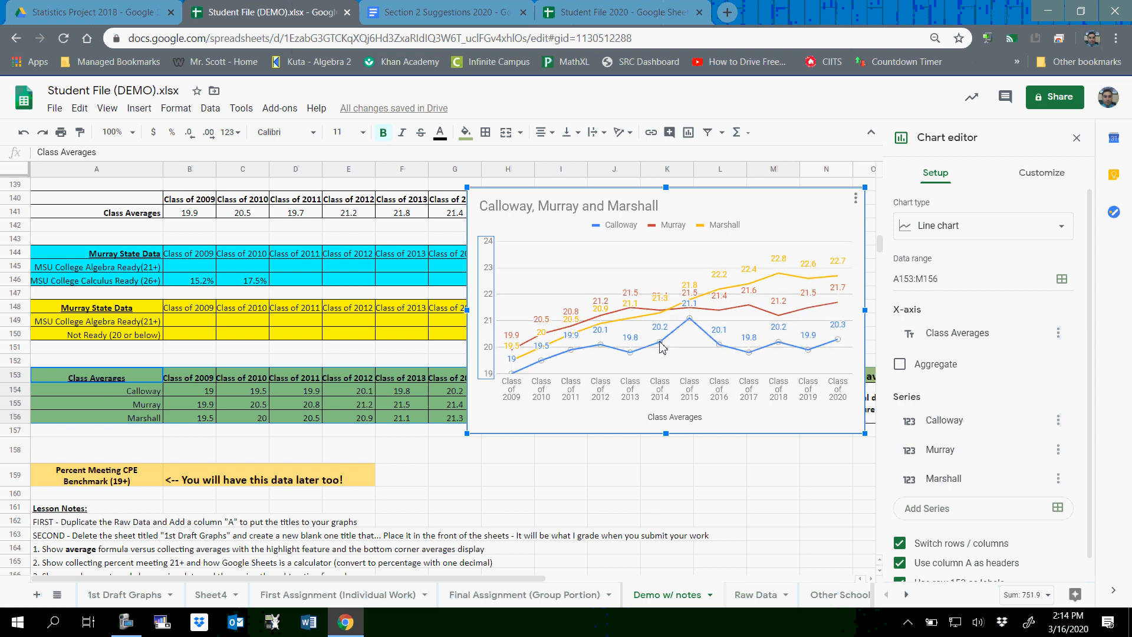
pyautogui.click(692, 308)
pyautogui.click(281, 234)
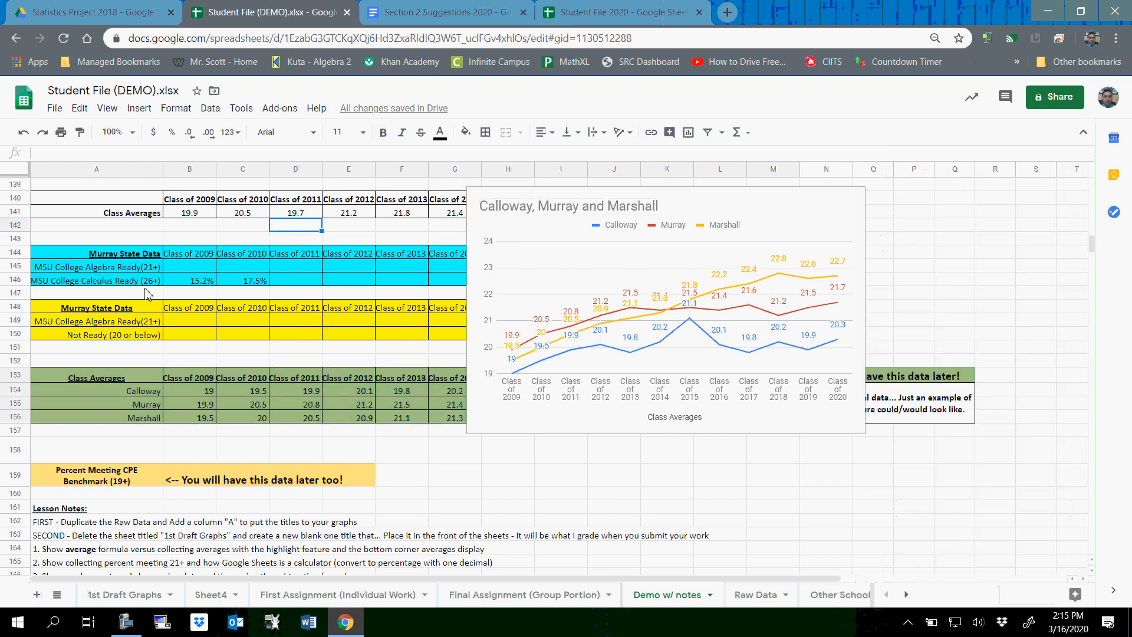
# Step: Switch to Student File 2020 and review the Class Averages, MSU Calculus and NOT College Ready Group Average tables in Raw Data
pyautogui.click(584, 19)
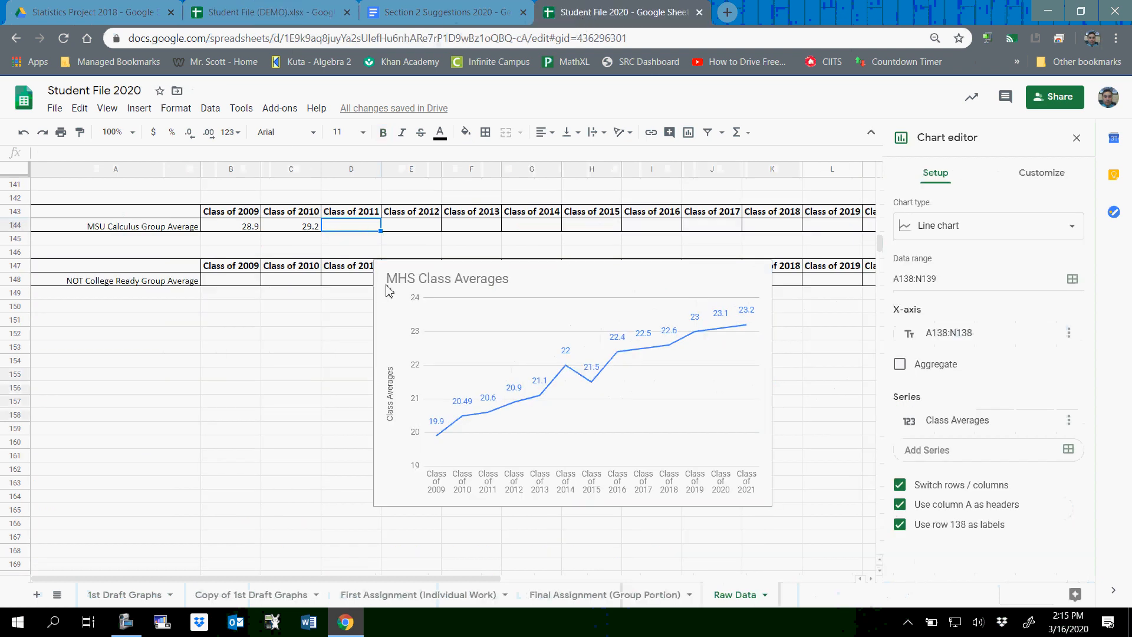
pyautogui.click(259, 428)
pyautogui.scroll(5, 255, 430)
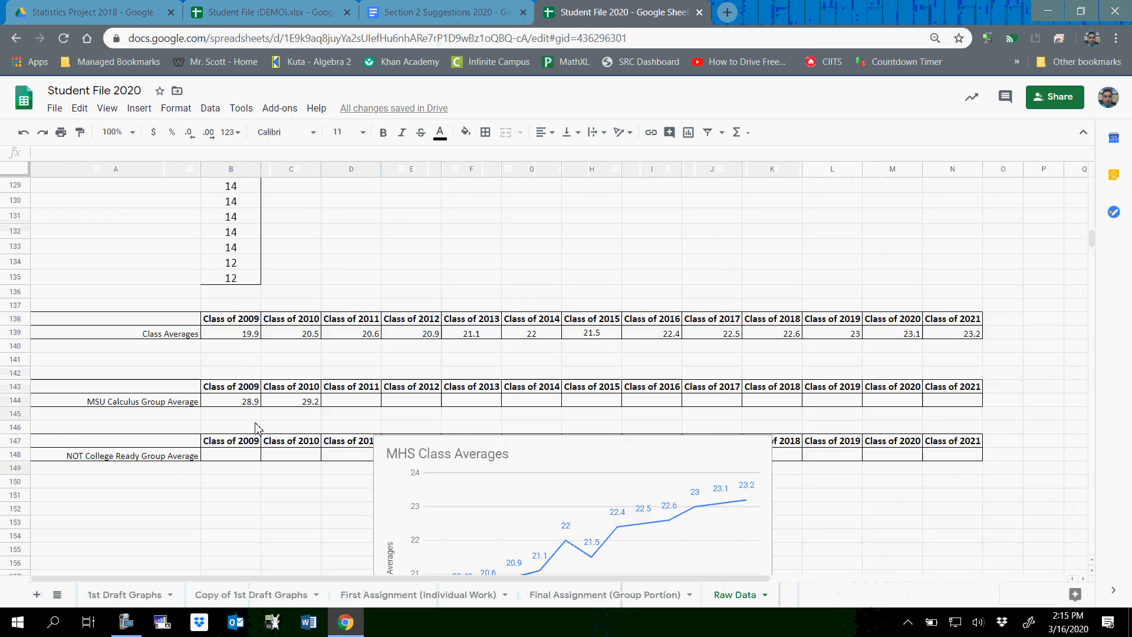
pyautogui.click(344, 335)
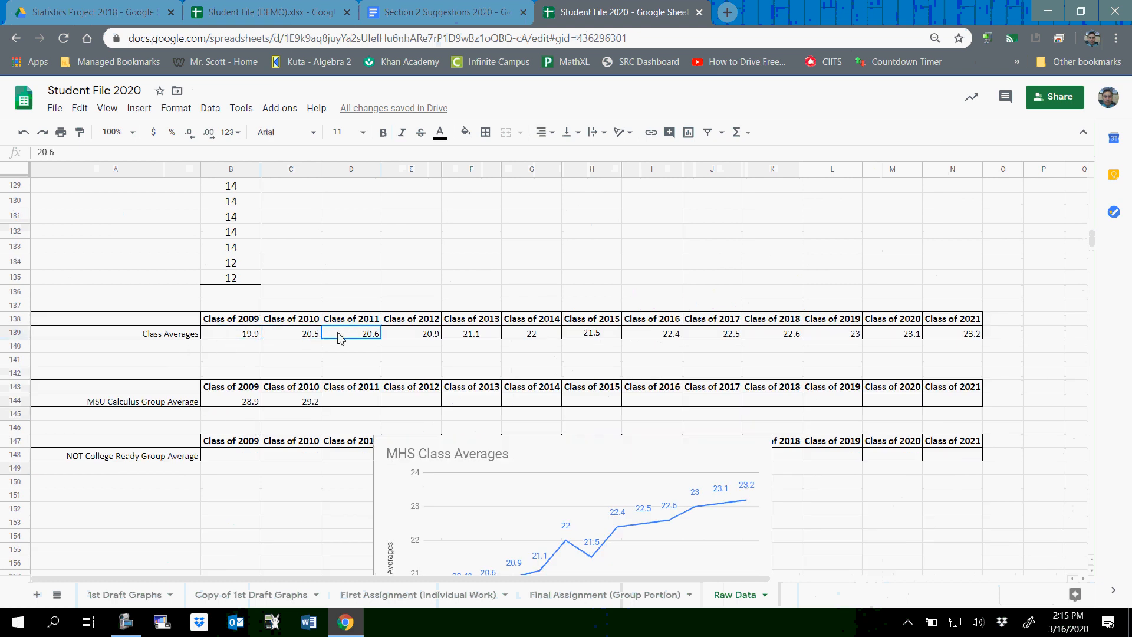
pyautogui.click(130, 406)
pyautogui.click(231, 403)
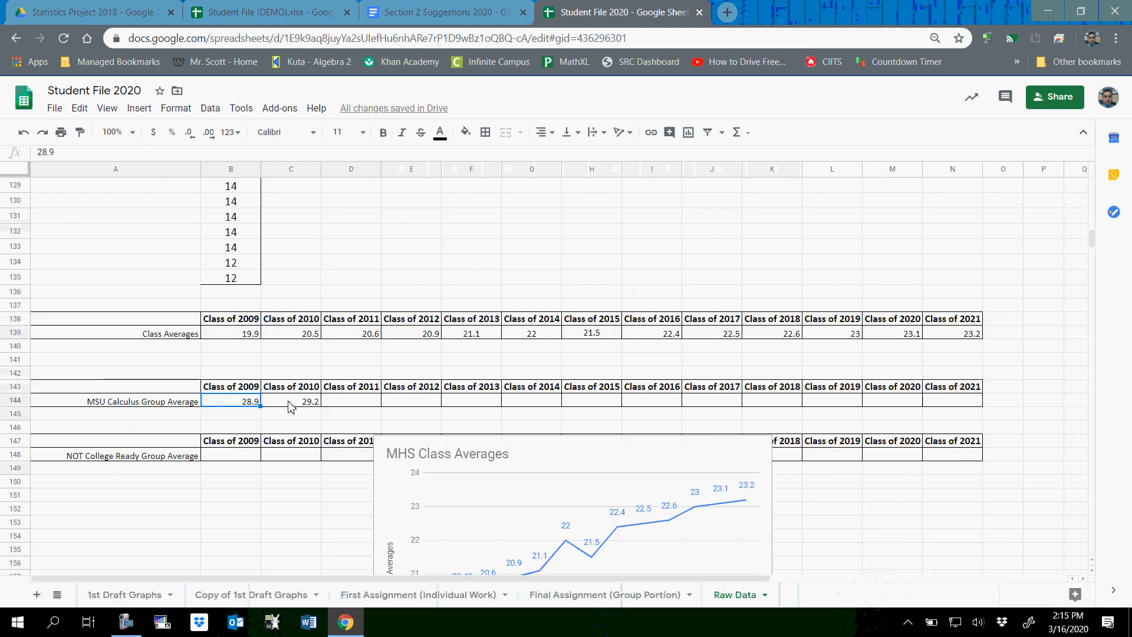
pyautogui.click(292, 403)
pyautogui.click(144, 464)
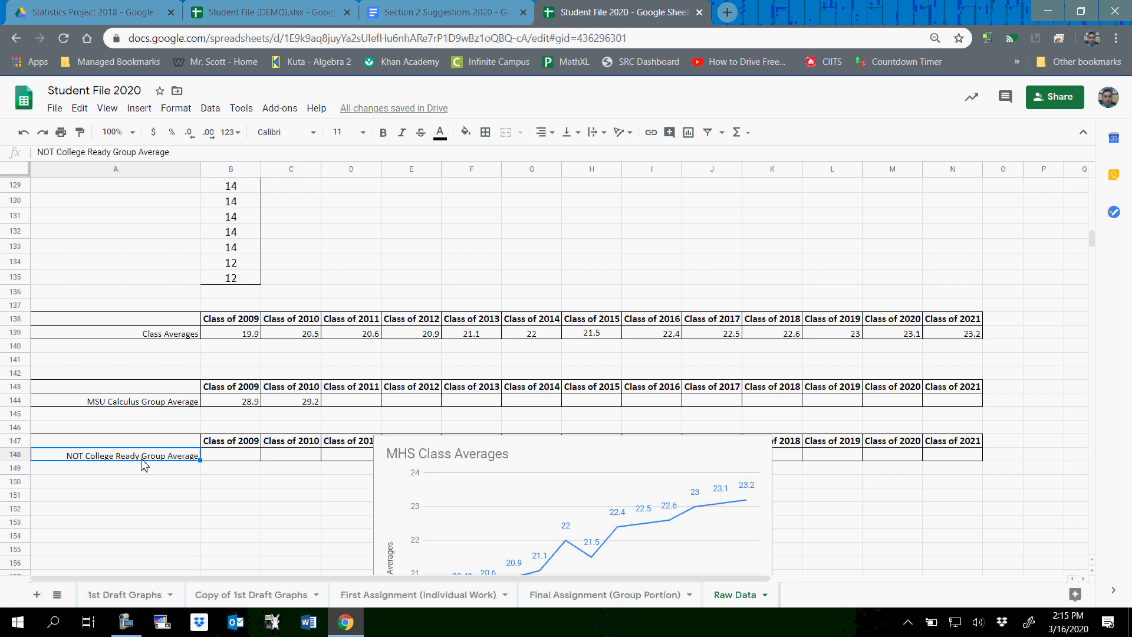
pyautogui.click(218, 459)
# Step: Average the Class of 2009 scores of 18 and below and enter 16 as that class's NOT College Ready Group Average
pyautogui.scroll(15, 302, 252)
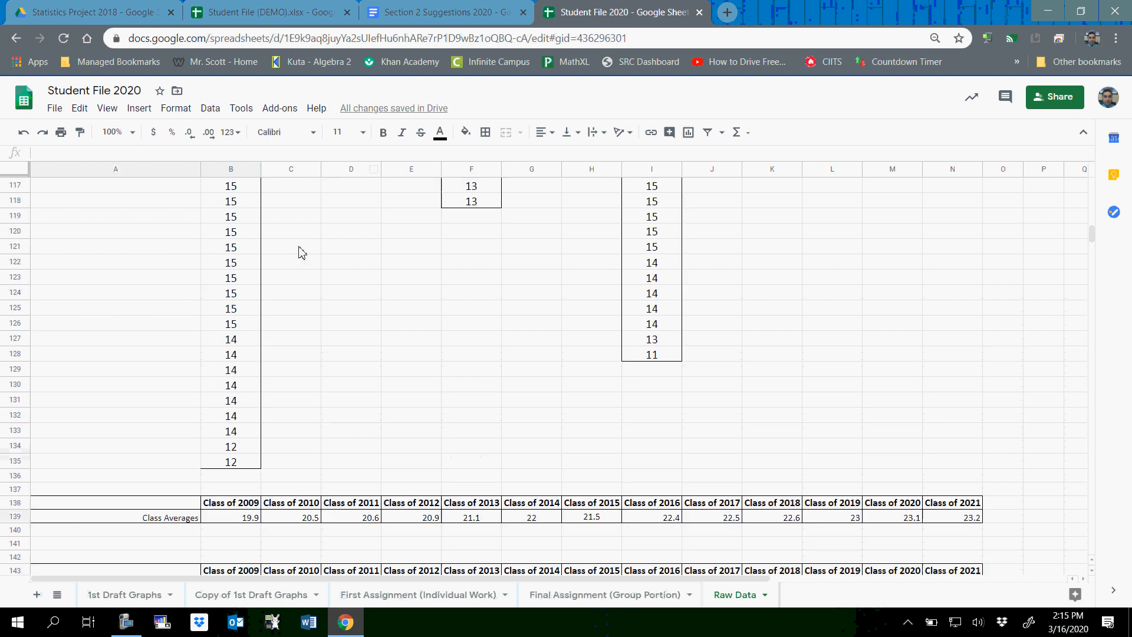
pyautogui.scroll(3, 301, 252)
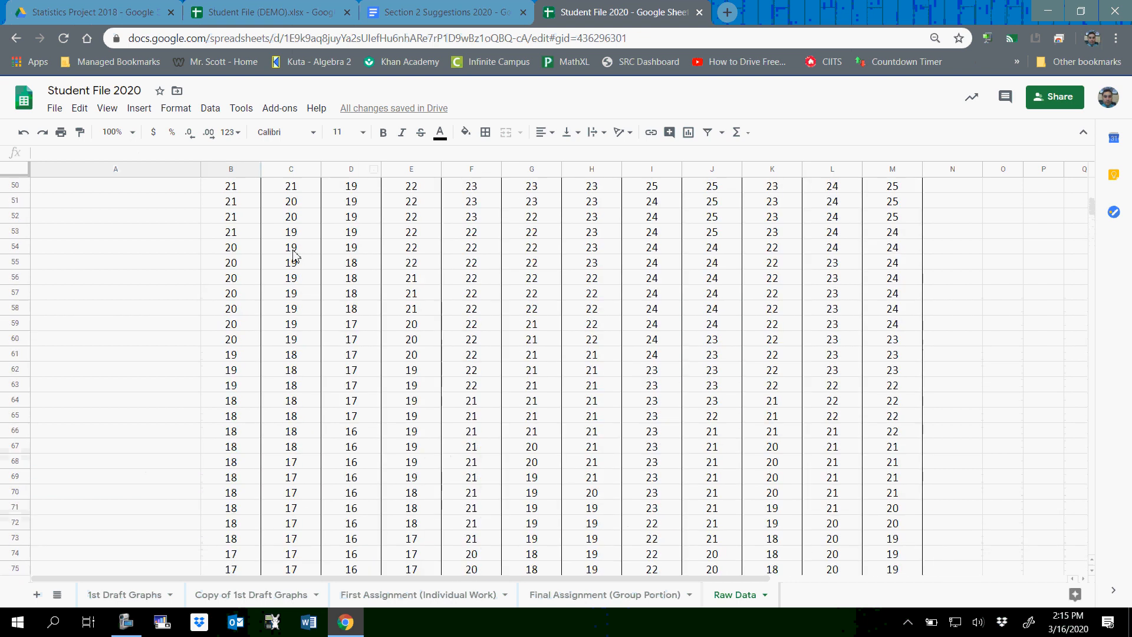
pyautogui.moveTo(240, 338); pyautogui.dragTo(234, 507)
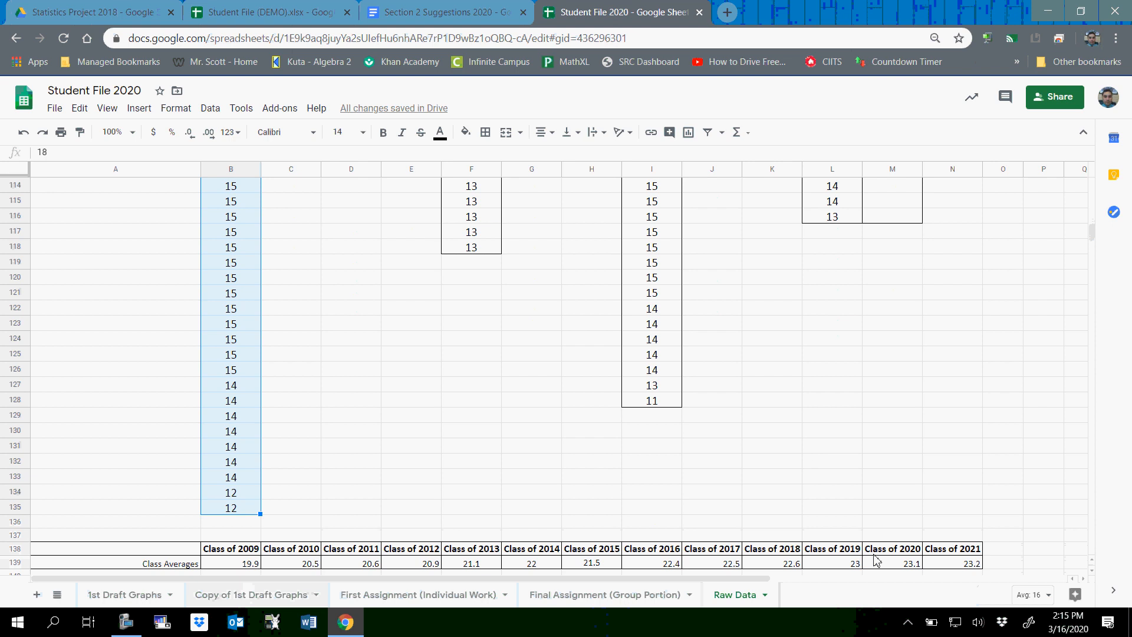
pyautogui.scroll(-5, 428, 363)
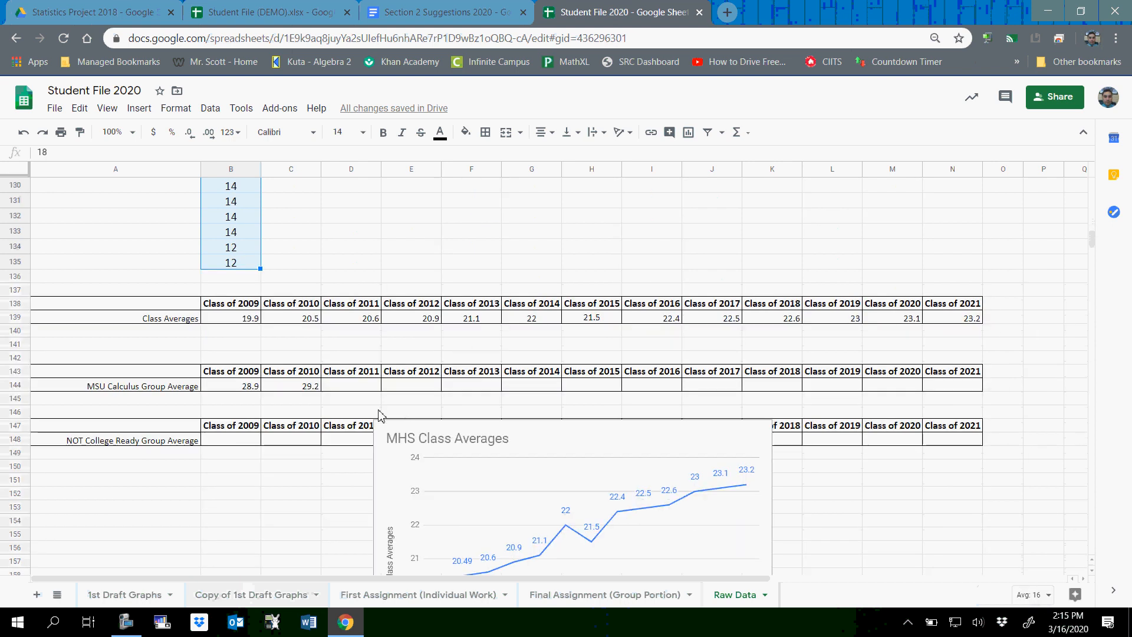
pyautogui.click(253, 440)
pyautogui.write('16')
pyautogui.click(260, 521)
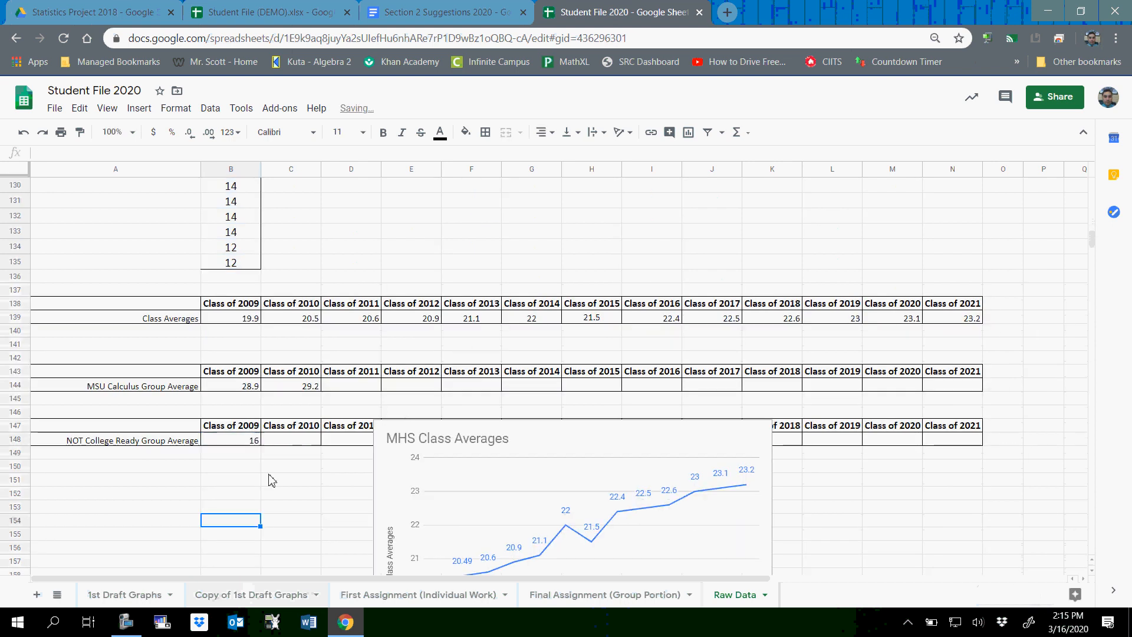
# Step: Move the MHS Class Averages chart down so it clears the NOT College Ready Group Average table
pyautogui.click(559, 439)
pyautogui.scroll(-2, 558, 438)
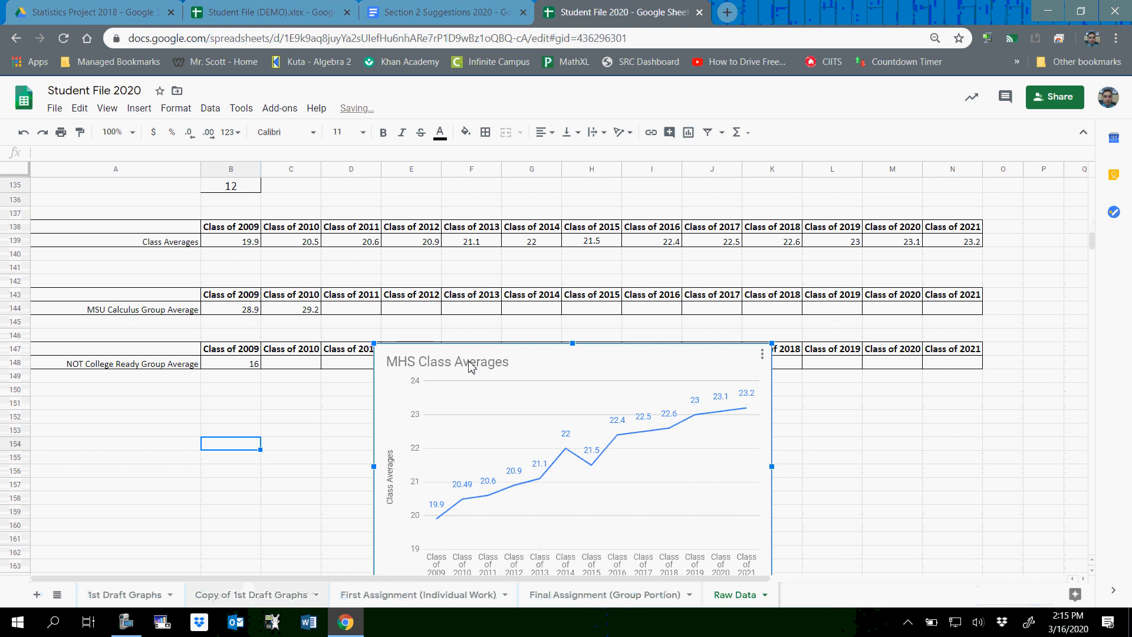
pyautogui.moveTo(389, 407); pyautogui.dragTo(378, 453)
# Step: Average the Class of 2010 scores of 18 and below and enter 15.9 as that class's NOT College Ready Group Average
pyautogui.click(293, 363)
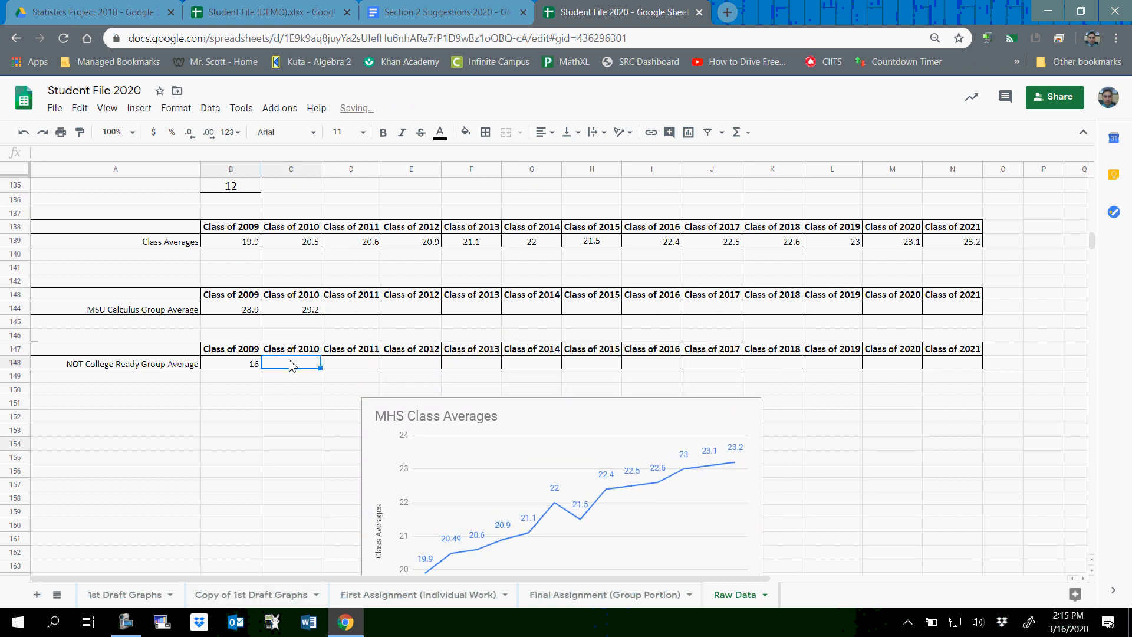
pyautogui.scroll(10, 294, 360)
pyautogui.scroll(8, 293, 256)
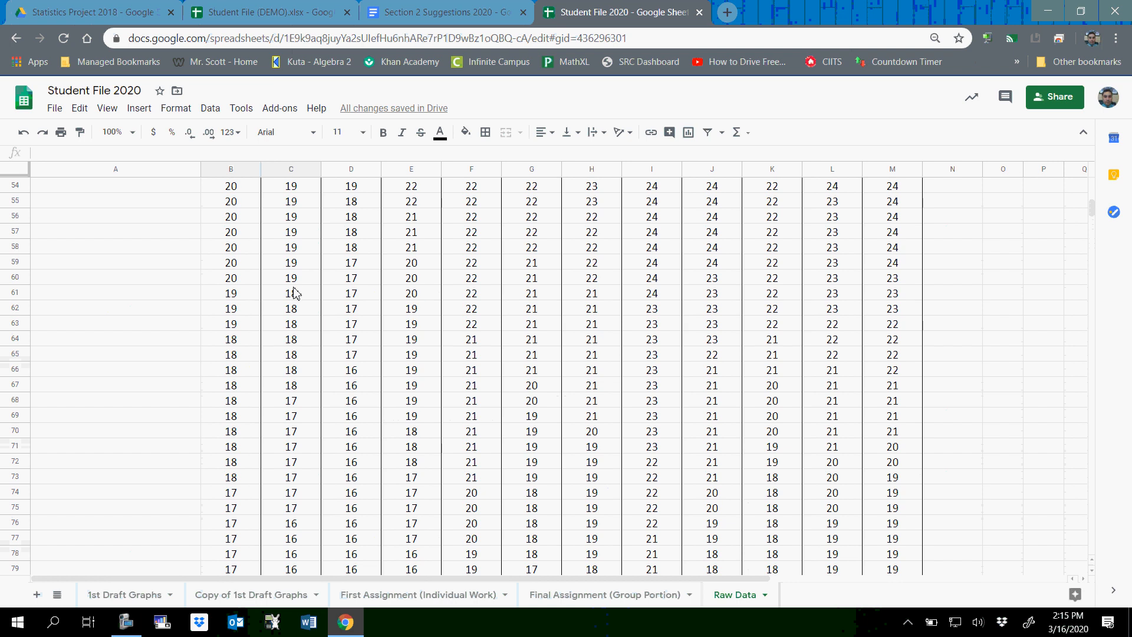
pyautogui.moveTo(295, 293)
pyautogui.mouseDown()
pyautogui.moveTo(295, 572)
pyautogui.moveTo(301, 313)
pyautogui.mouseUp()
pyautogui.scroll(-10, 447, 344)
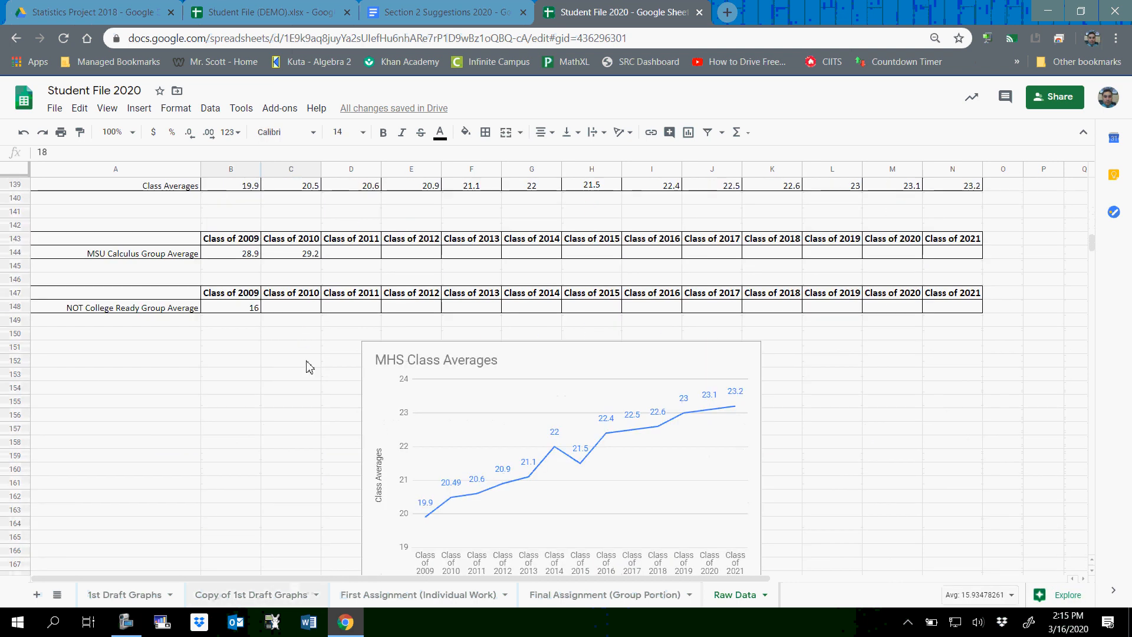
pyautogui.click(301, 311)
pyautogui.write('15.9')
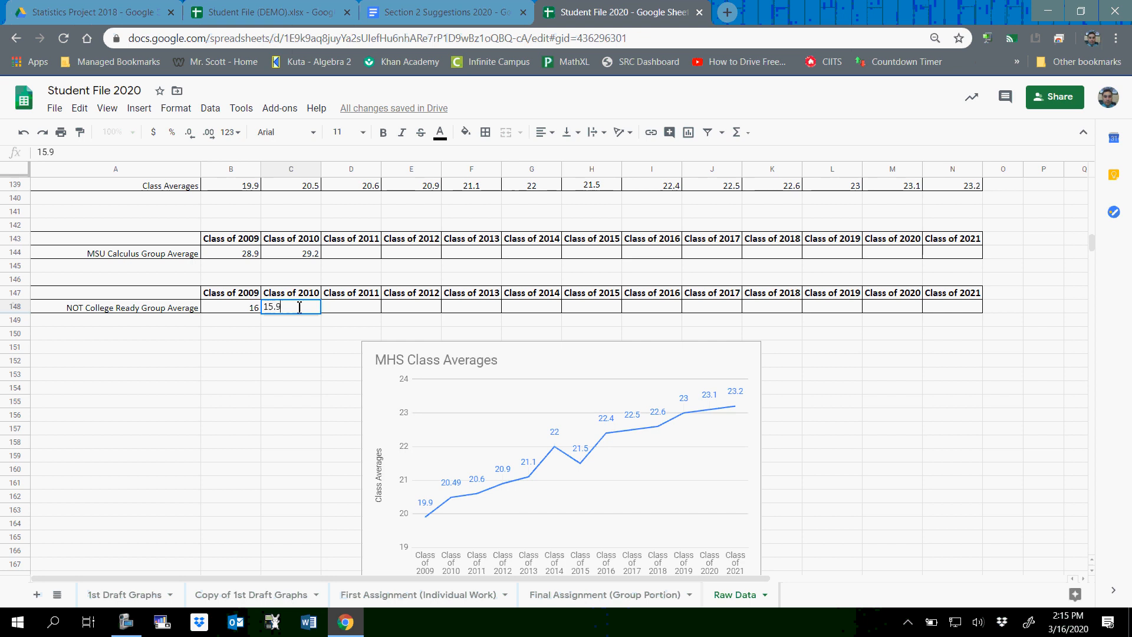
pyautogui.press('Return')
# Step: Switch back to Student File (DEMO).xlsx and review the green Class Averages table alongside the Calloway, Murray and Marshall chart
pyautogui.scroll(3, 299, 313)
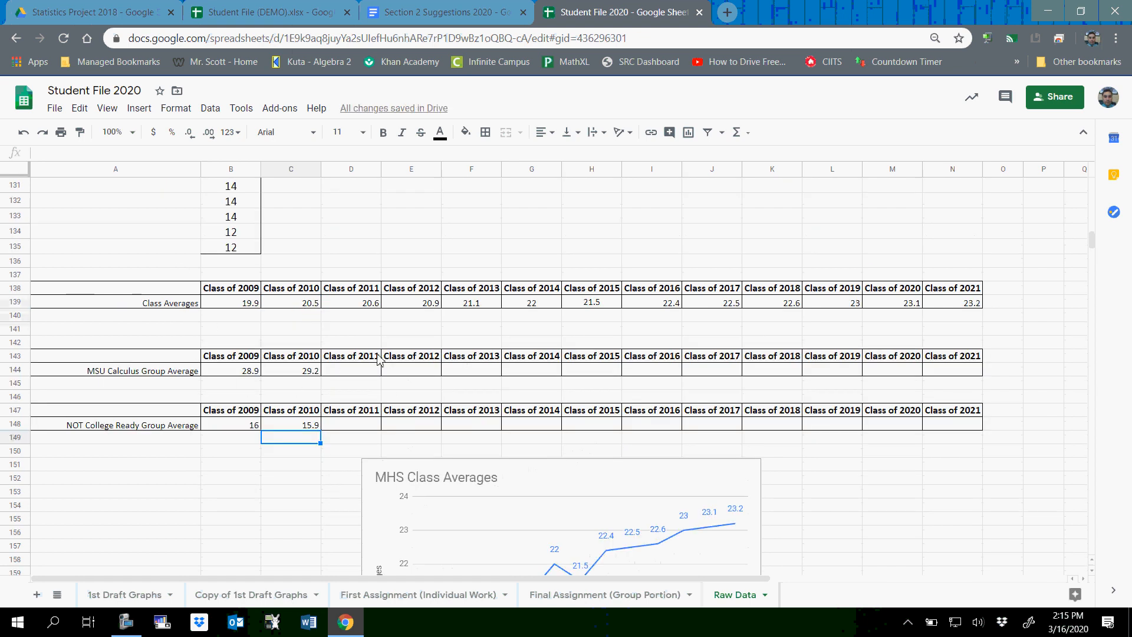
pyautogui.click(254, 9)
pyautogui.click(518, 218)
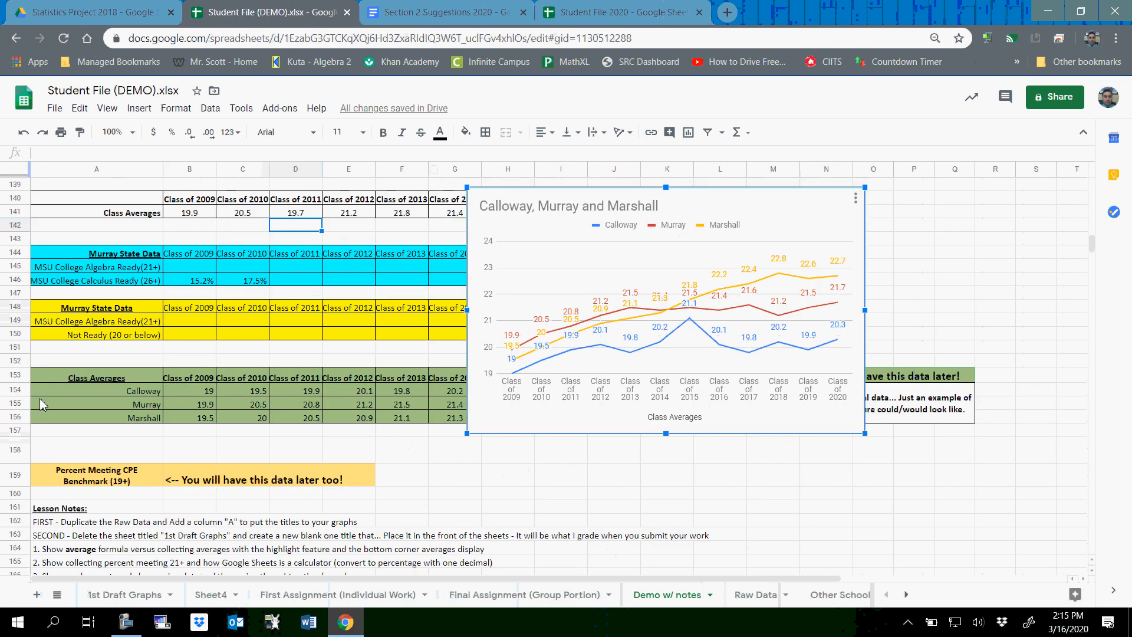
pyautogui.click(94, 384)
pyautogui.click(507, 203)
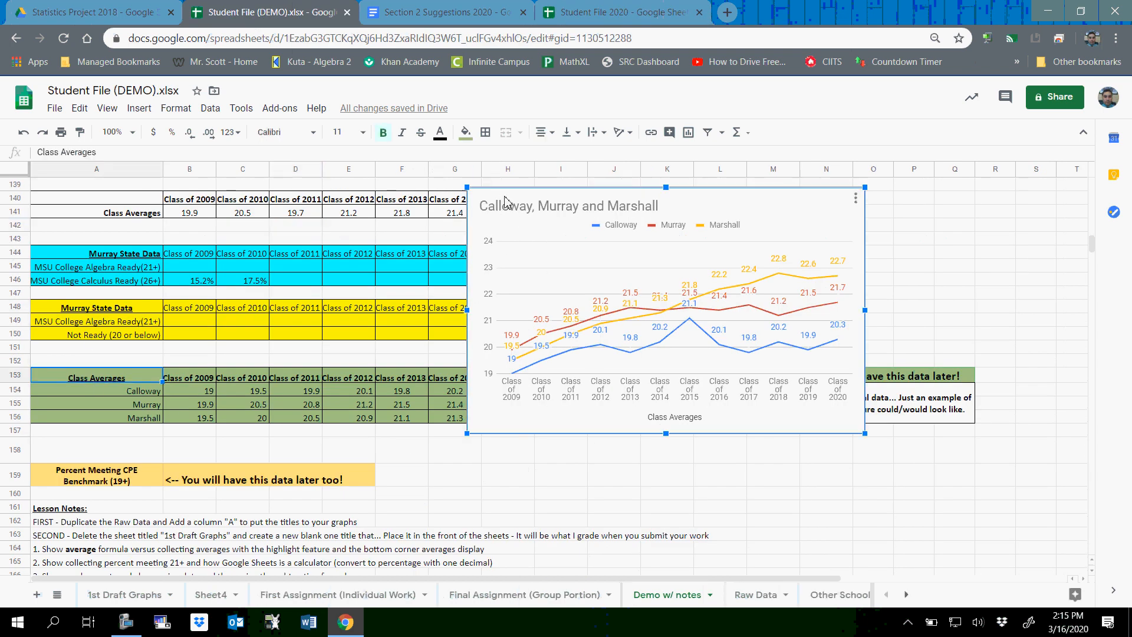
# Step: Select the green Class Averages table for all three schools and reposition the Calloway, Murray and Marshall chart over the table's middle columns
pyautogui.moveTo(608, 337); pyautogui.dragTo(684, 606)
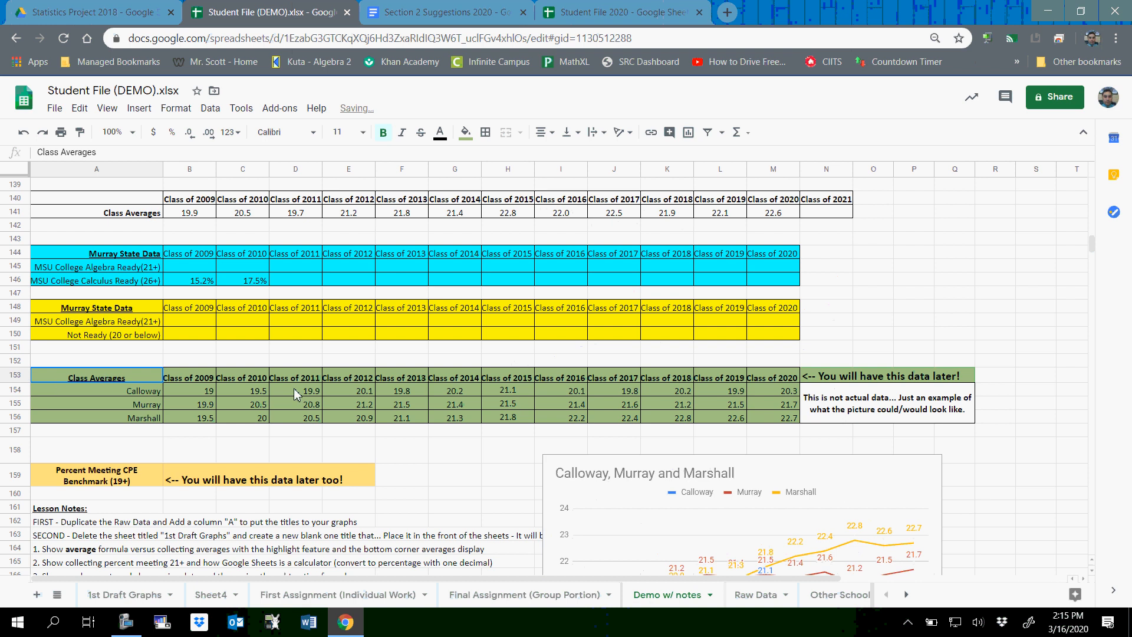
pyautogui.moveTo(103, 383); pyautogui.dragTo(794, 419)
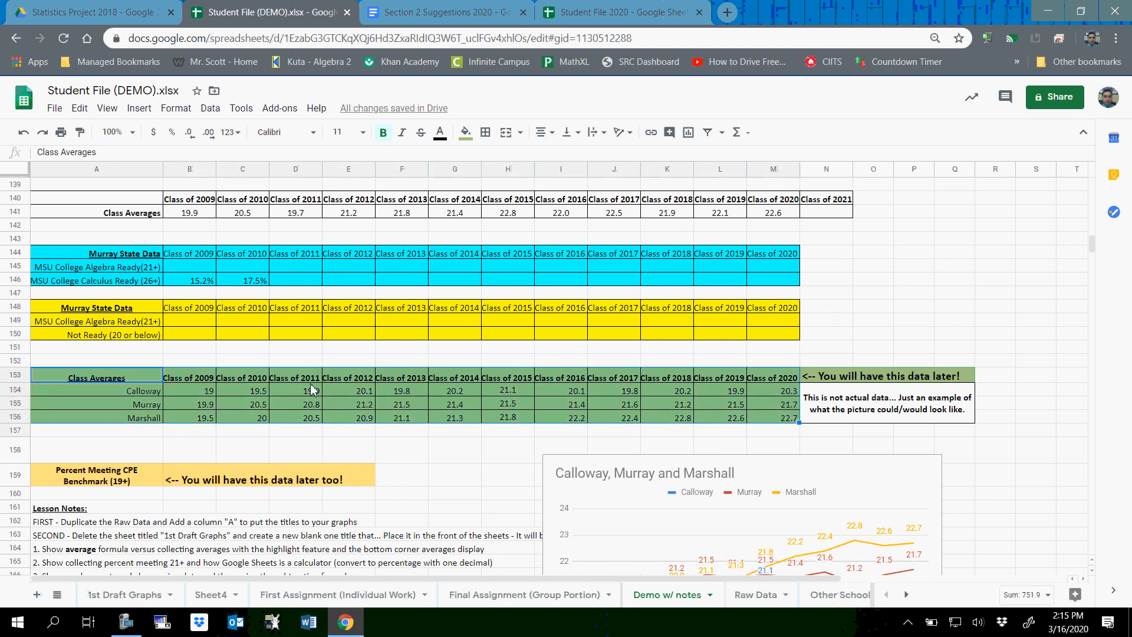
pyautogui.scroll(-3, 555, 517)
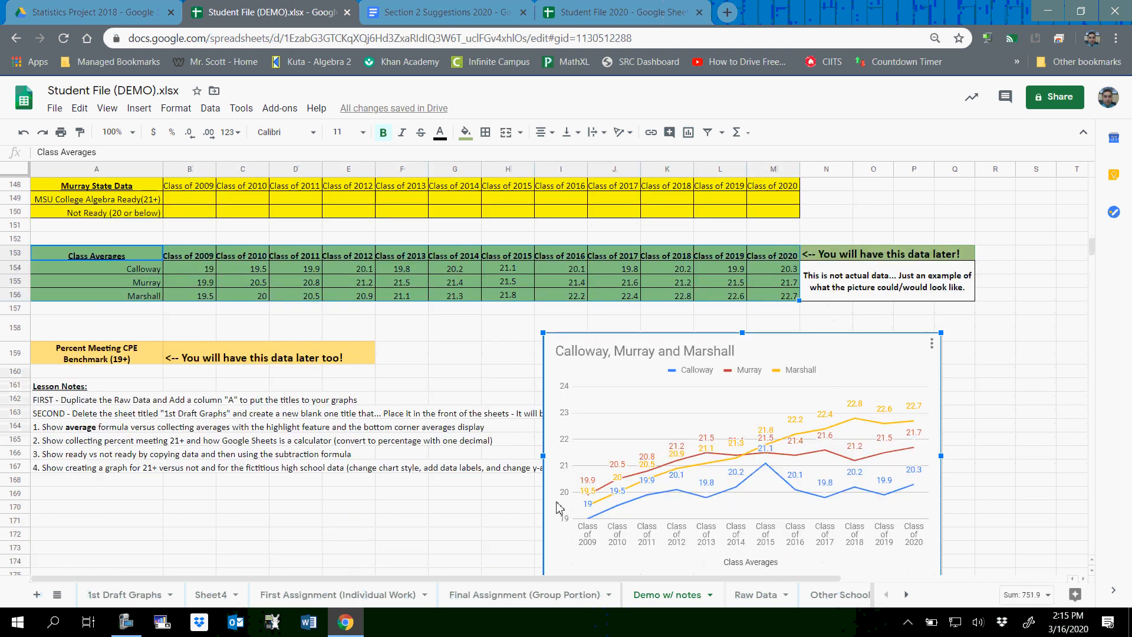
pyautogui.moveTo(552, 407); pyautogui.dragTo(446, 296)
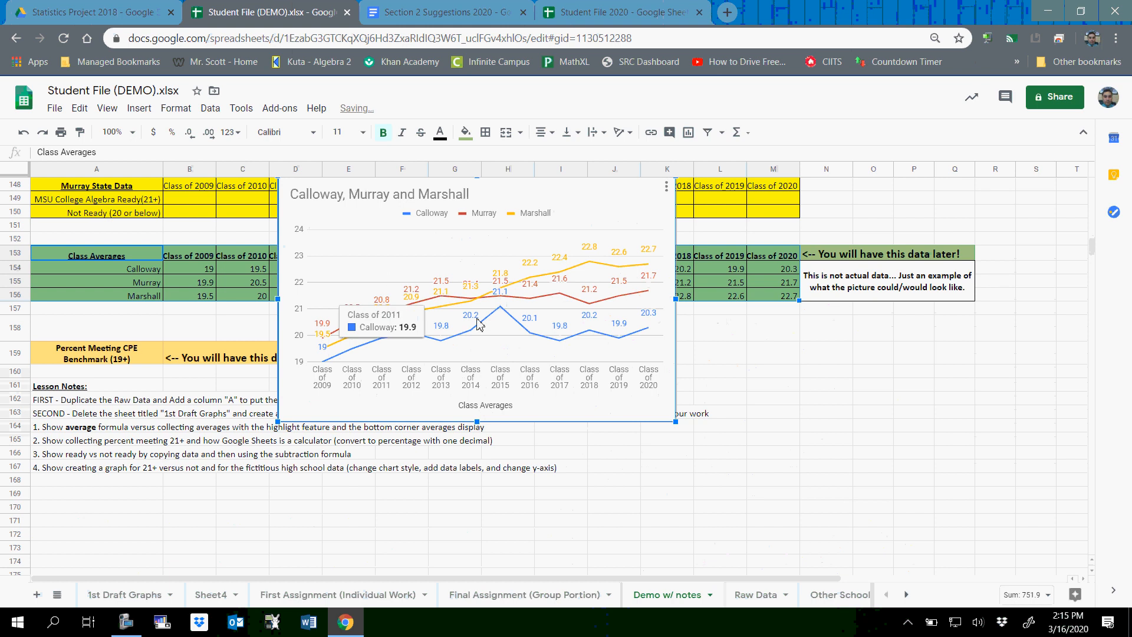
# Step: Switch to Section 2 Suggestions 2020 and review the Murray State University benchmarks from College Calculus through College Statistics
pyautogui.click(463, 13)
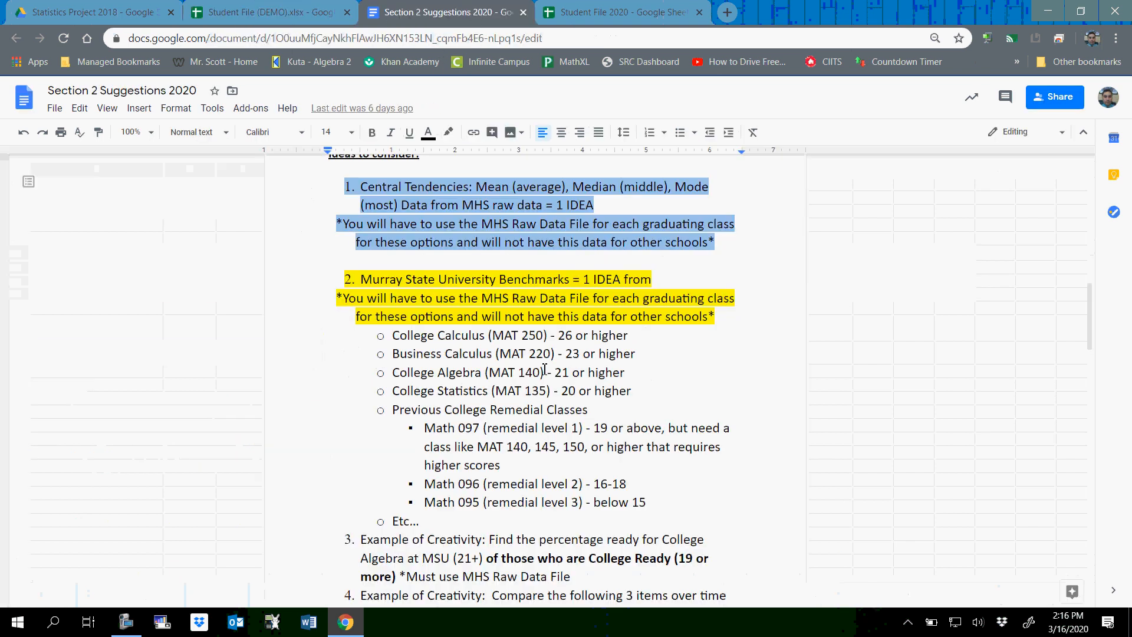
pyautogui.moveTo(407, 336); pyautogui.dragTo(572, 336)
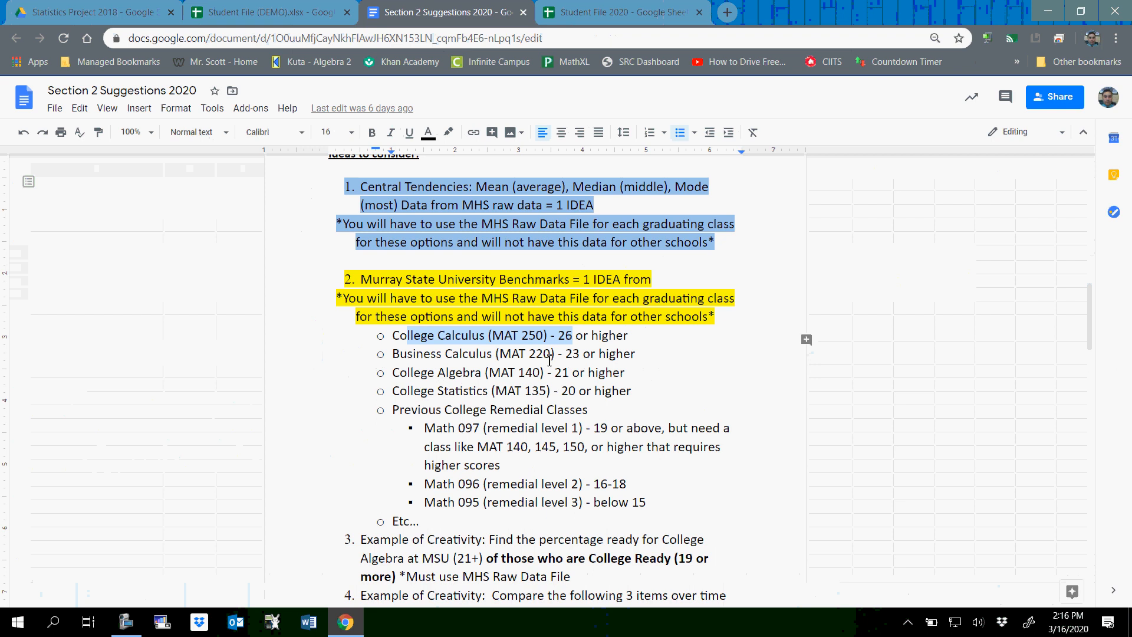
pyautogui.moveTo(407, 357); pyautogui.dragTo(589, 357)
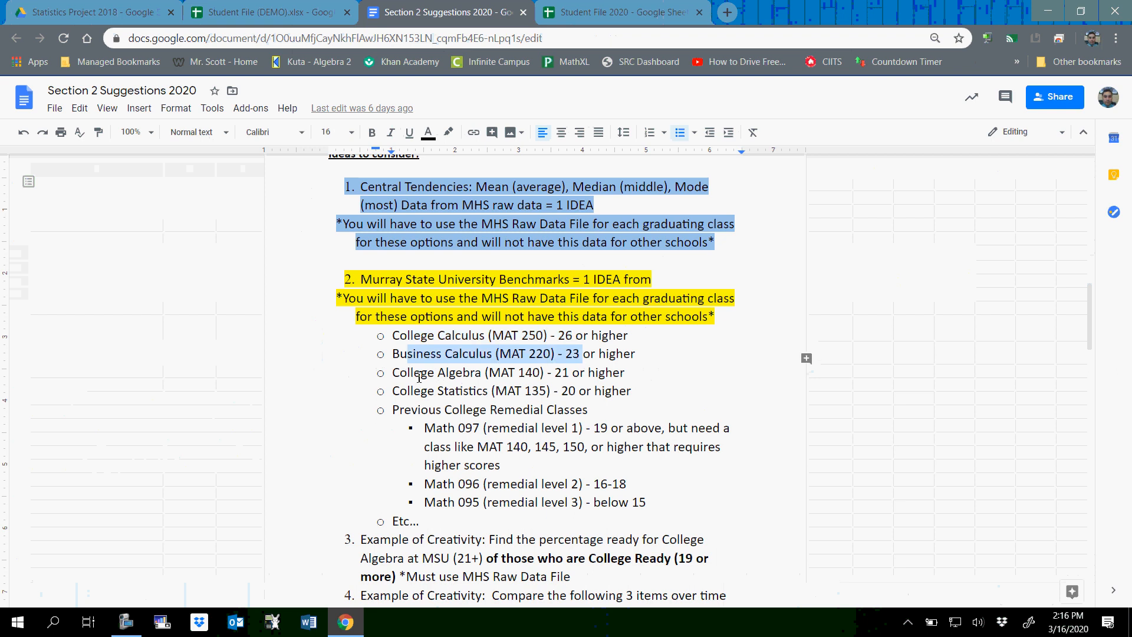
pyautogui.moveTo(399, 373); pyautogui.dragTo(571, 380)
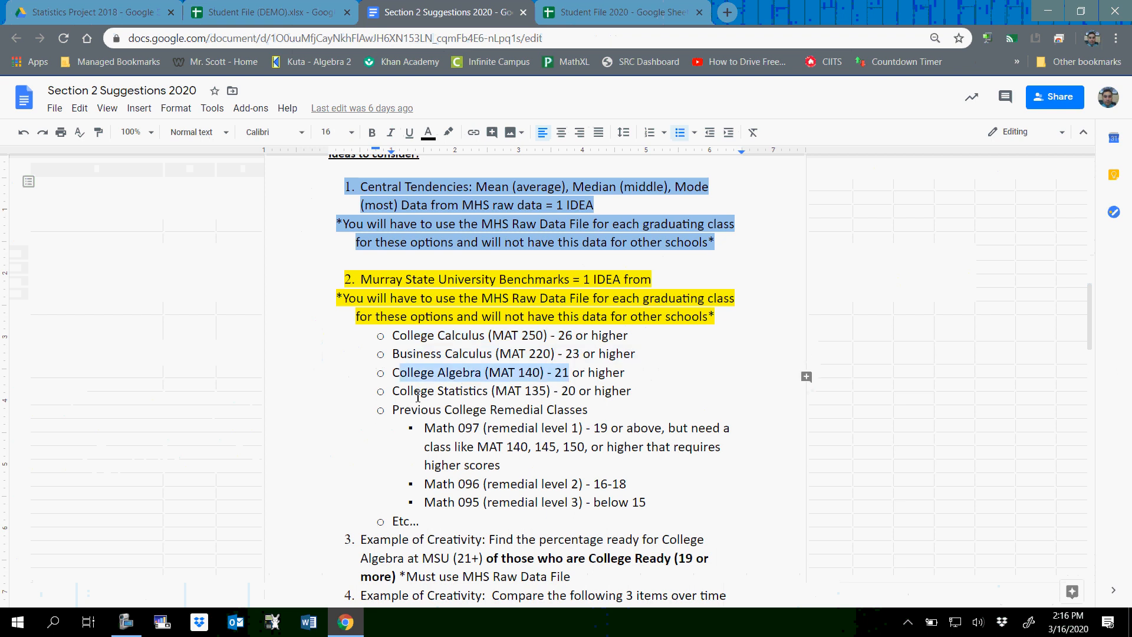
pyautogui.moveTo(426, 392); pyautogui.dragTo(578, 399)
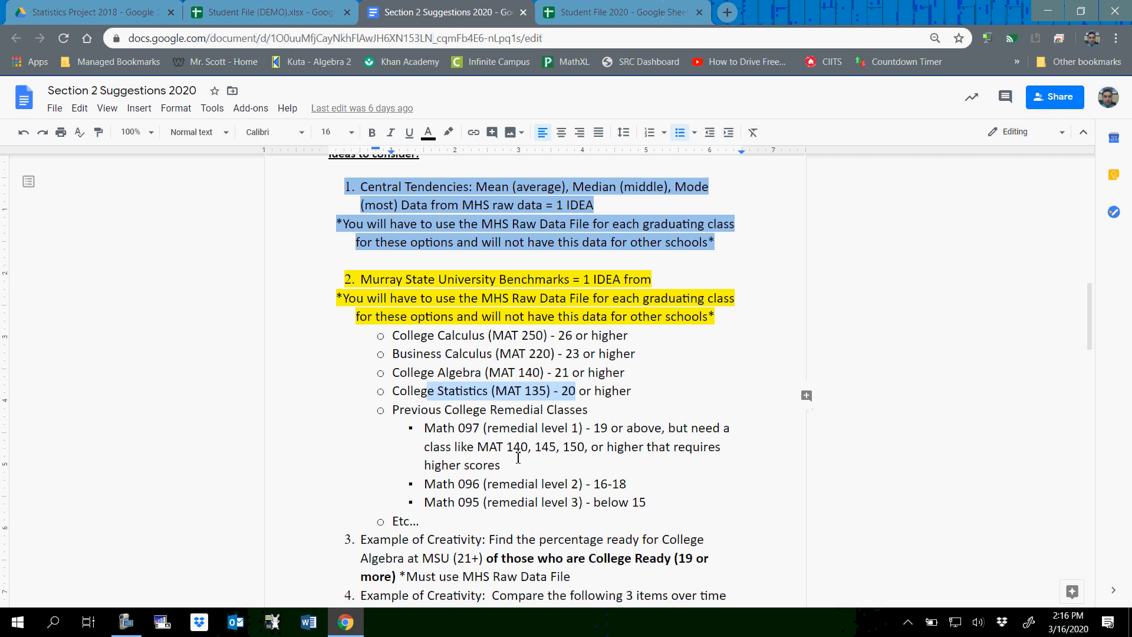
# Step: Examine the CPE Benchmark and the creativity idea comparing averages of the top 25%, middle 50% and bottom 25%
pyautogui.scroll(8, 513, 460)
pyautogui.moveTo(329, 264); pyautogui.dragTo(434, 269)
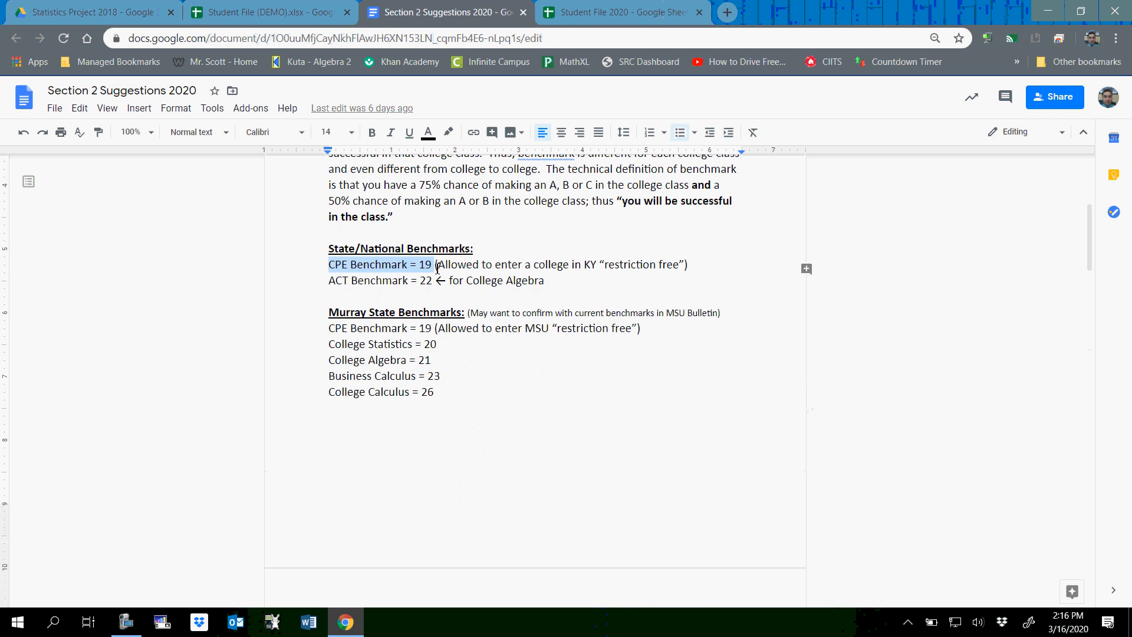
pyautogui.scroll(-10, 553, 524)
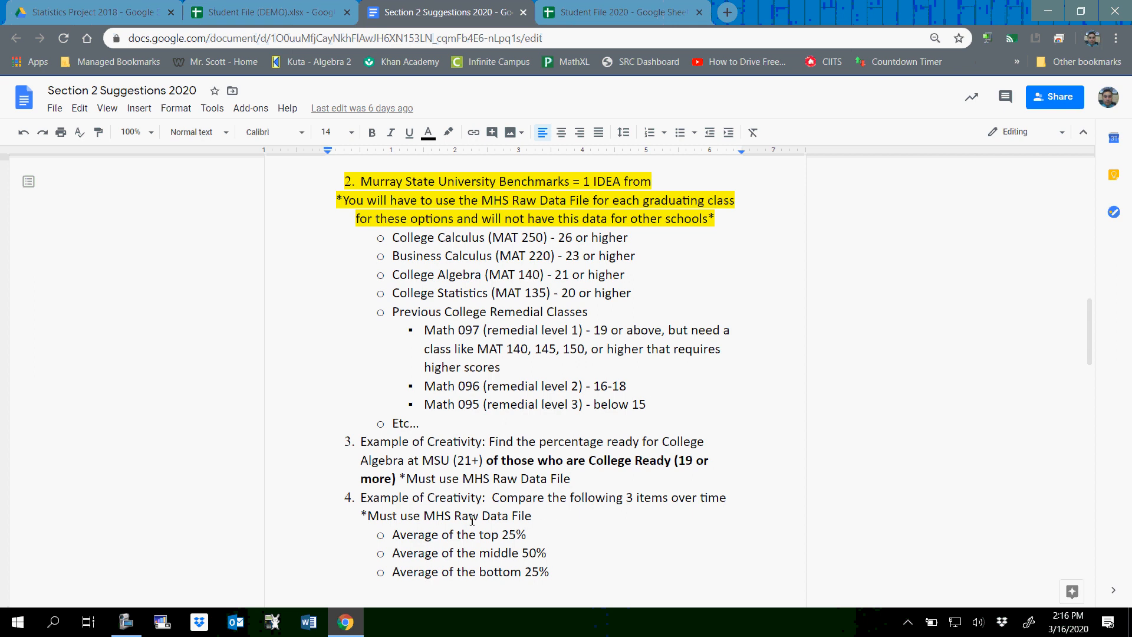
pyautogui.moveTo(394, 536); pyautogui.dragTo(562, 581)
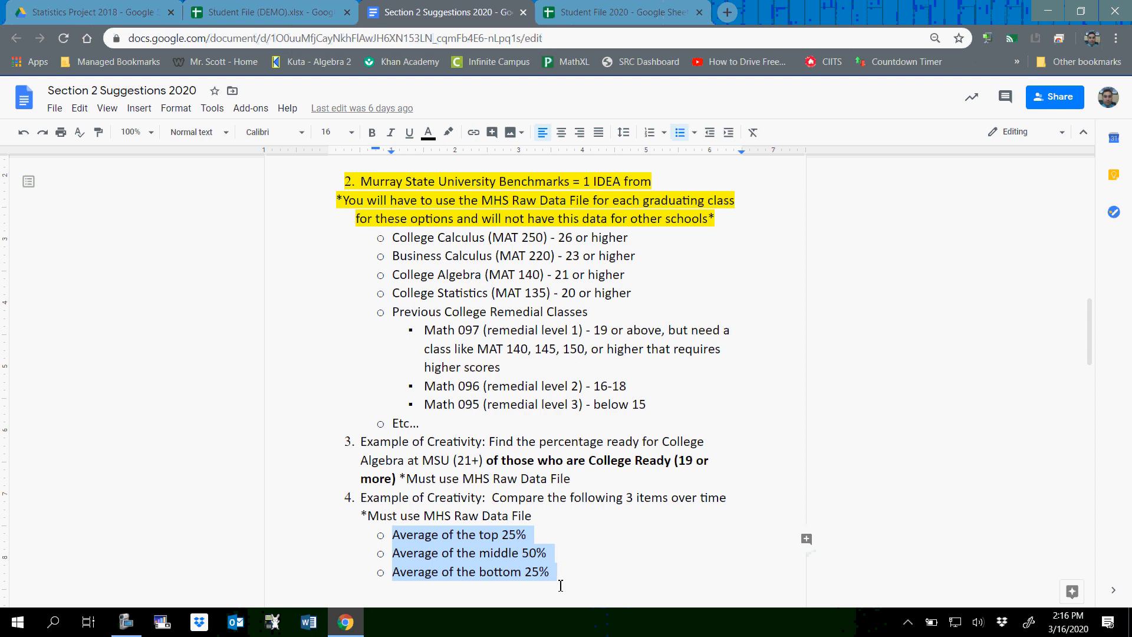
pyautogui.scroll(3, 534, 469)
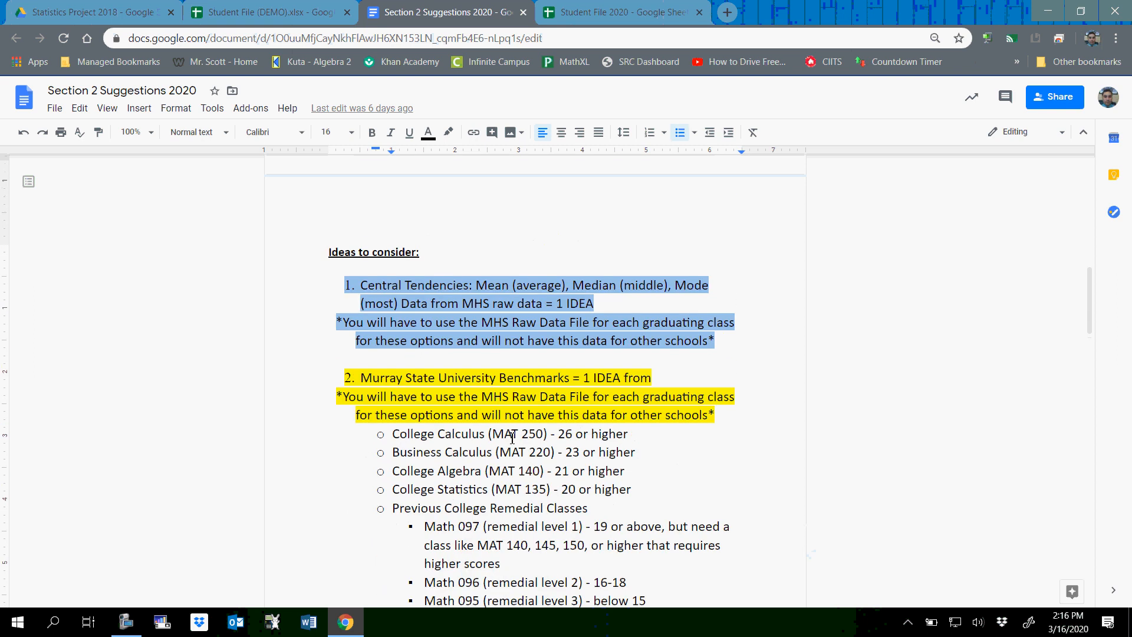
pyautogui.scroll(-2, 512, 438)
# Step: Review the Raw Data scores and group average tables in Student File 2020, and return to the comparison chart in Student File (DEMO).xlsx
pyautogui.click(268, 12)
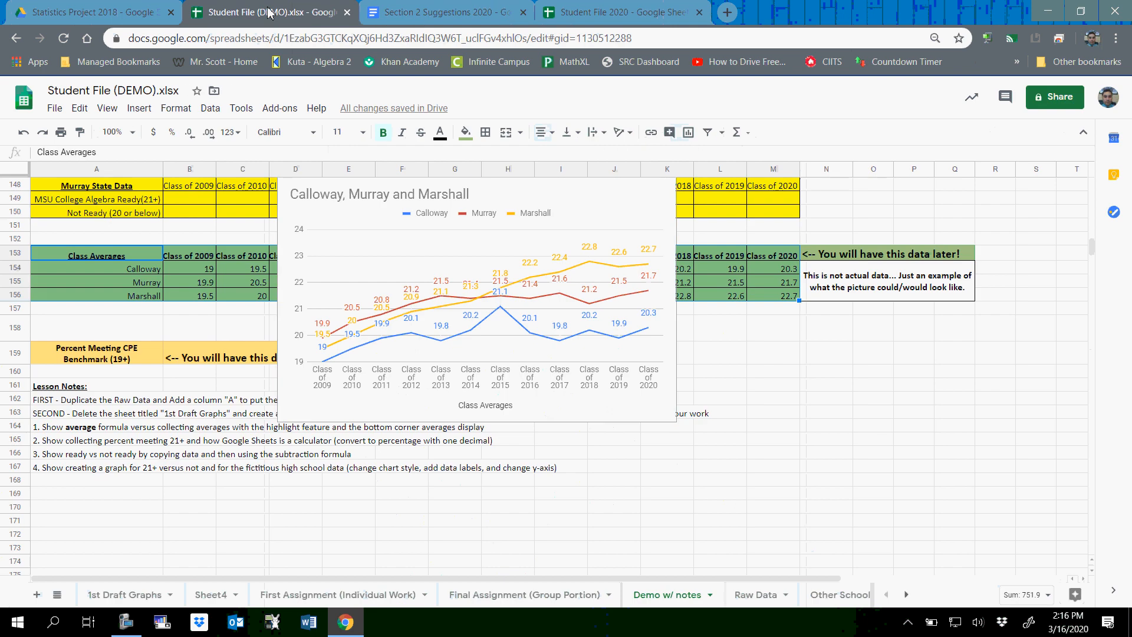
pyautogui.click(584, 20)
pyautogui.scroll(4, 487, 309)
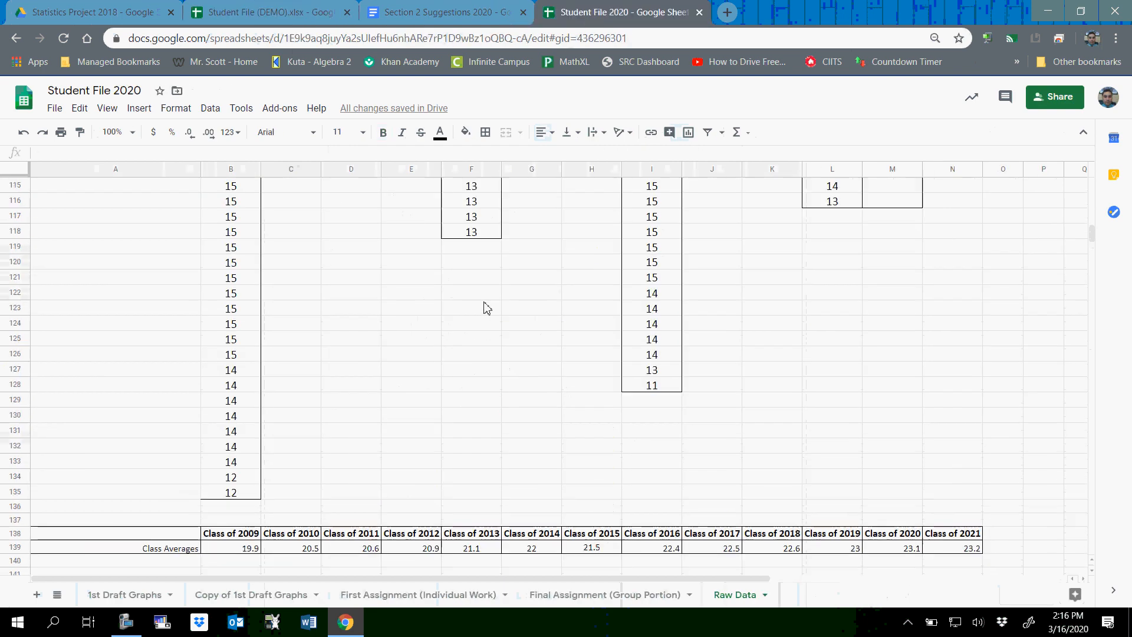
pyautogui.scroll(20, 488, 308)
pyautogui.scroll(-8, 487, 308)
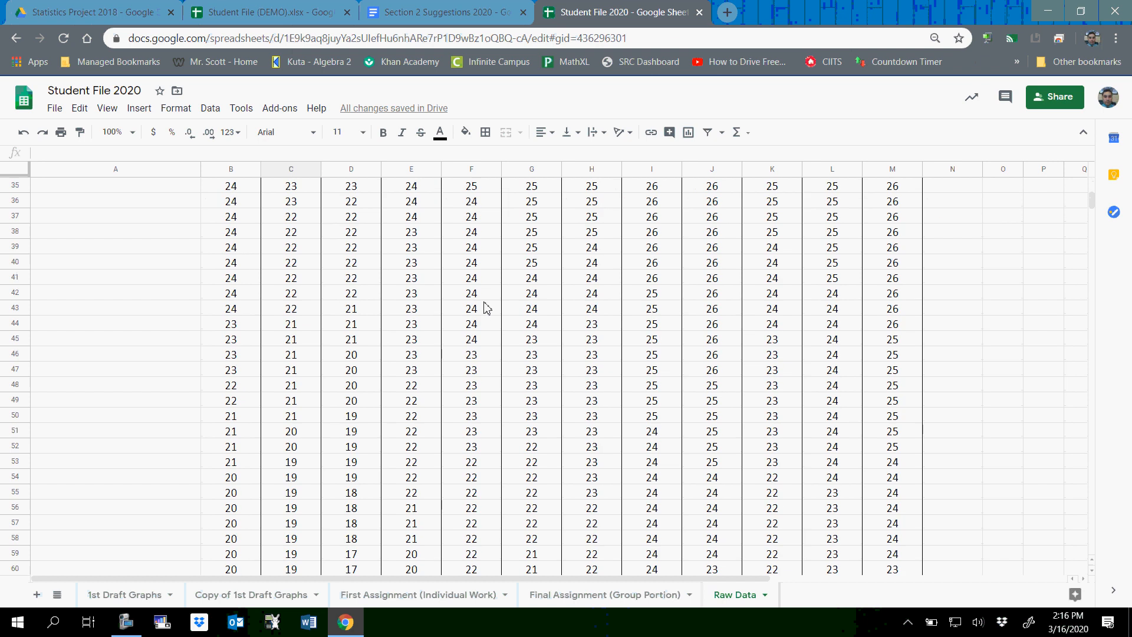
pyautogui.scroll(-20, 487, 308)
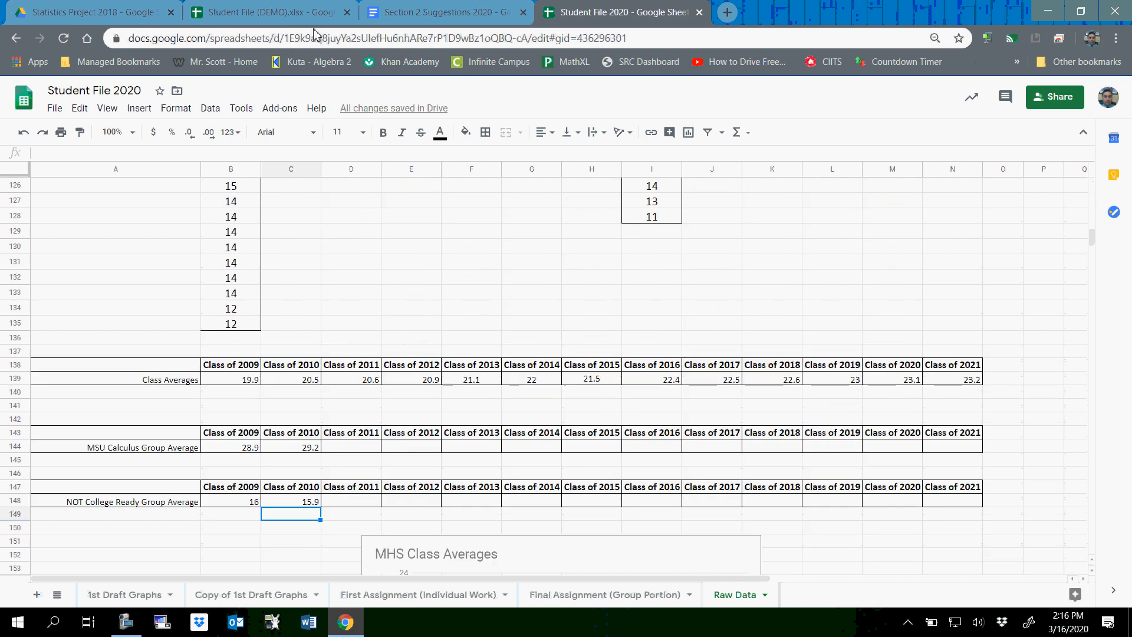
pyautogui.click(269, 12)
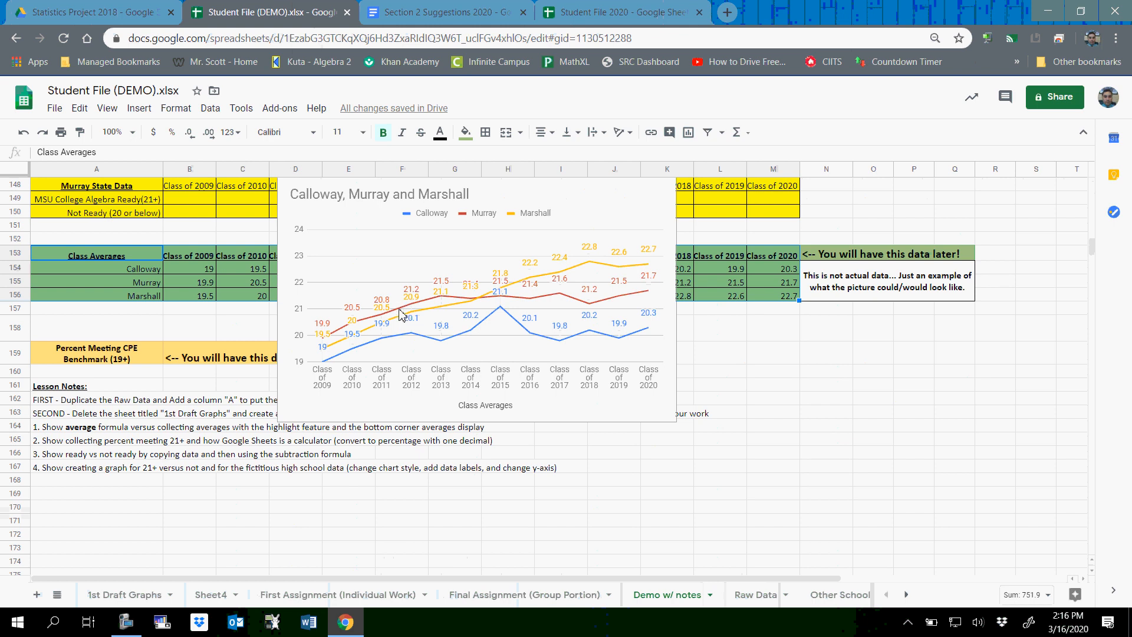
pyautogui.click(126, 623)
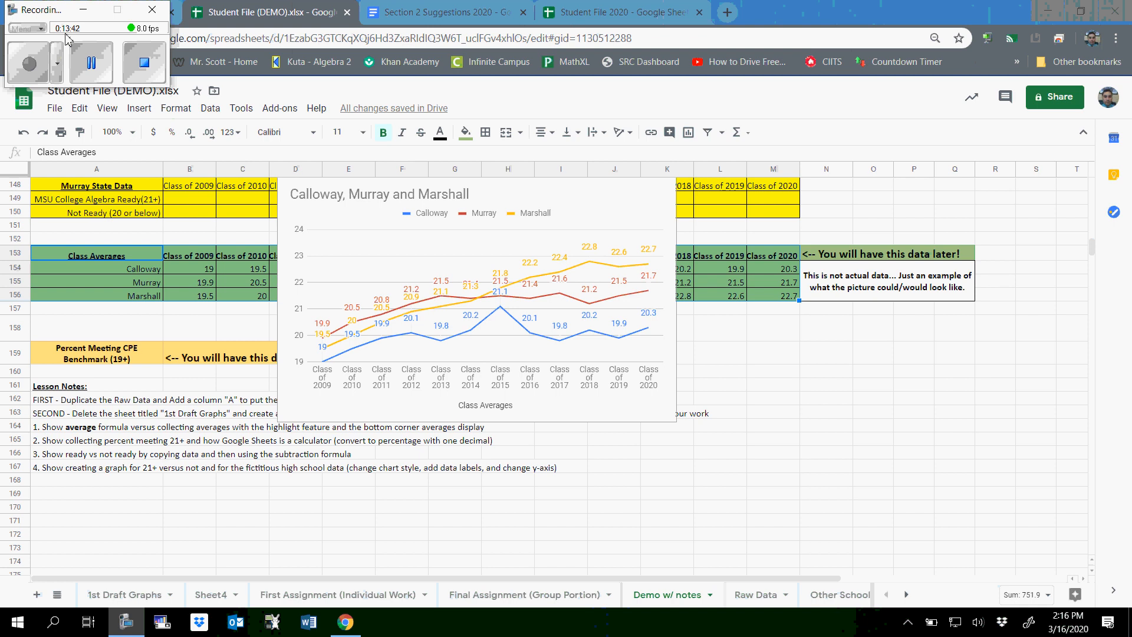